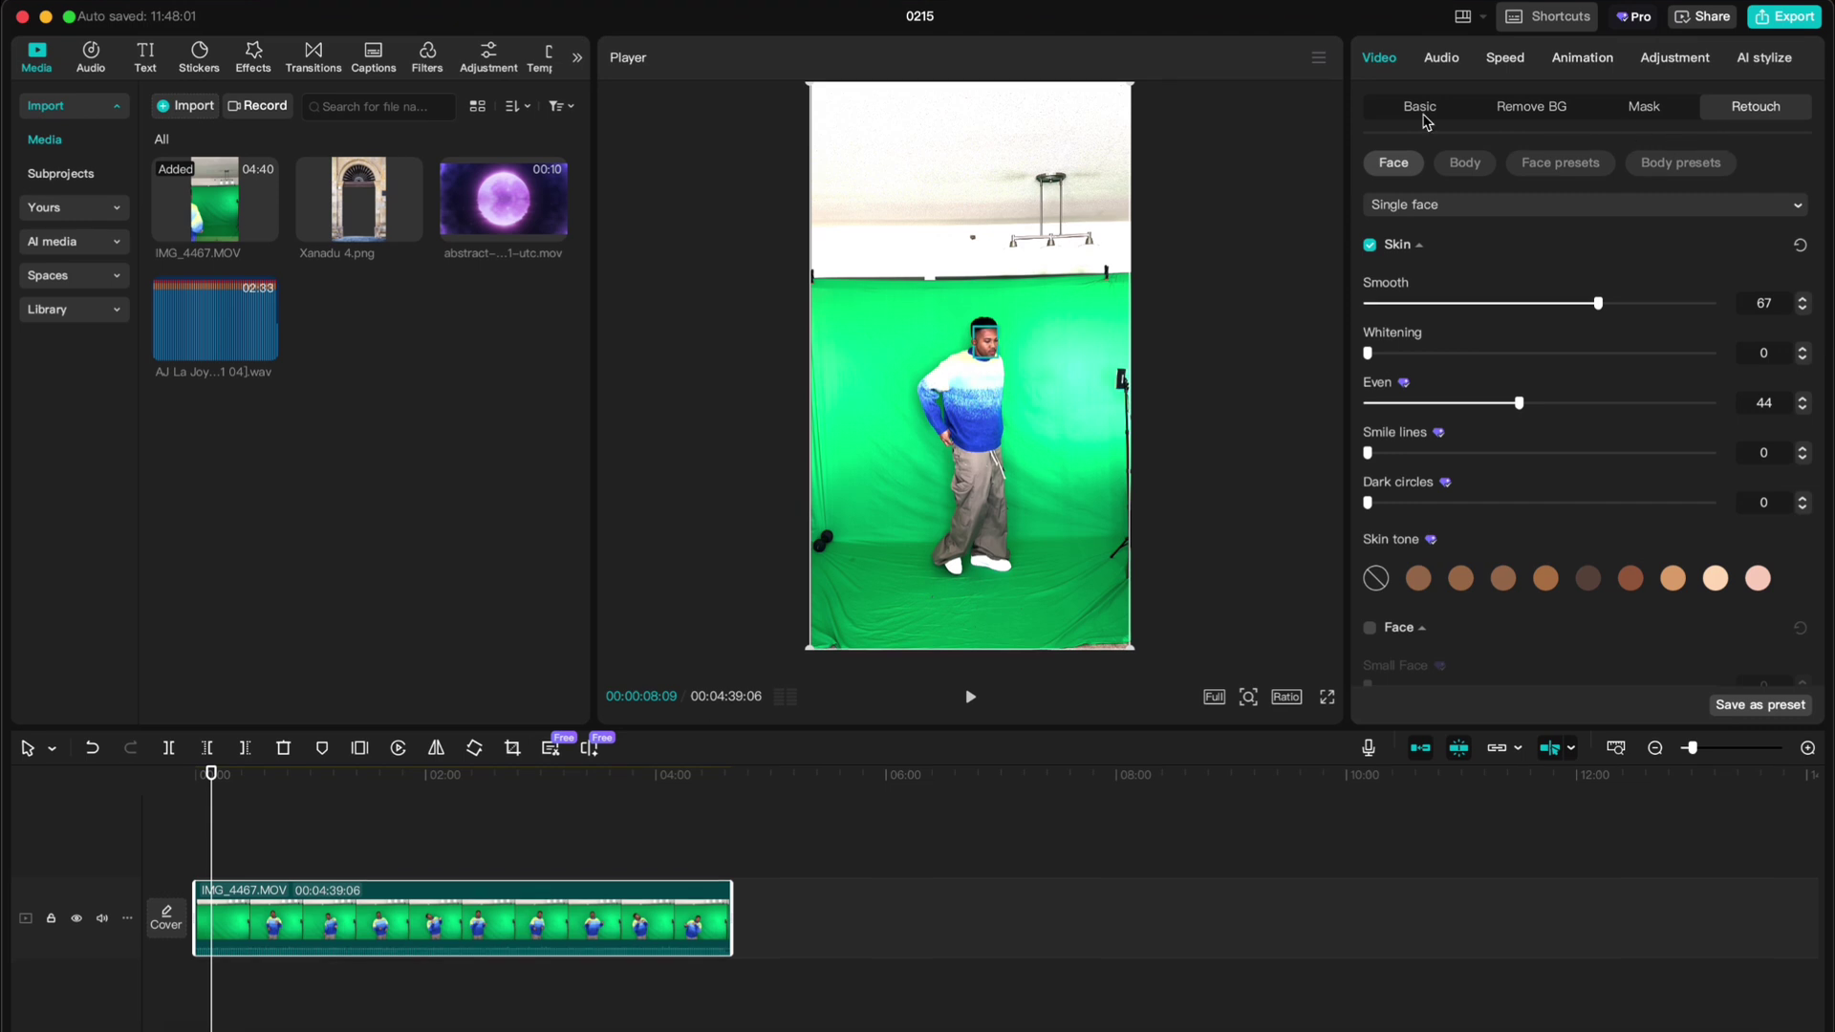
# Step: Mask the green-screen clip with a rectangle around the performer, about 1813 wide and centred near X 0, Y -665
pyautogui.click(1527, 111)
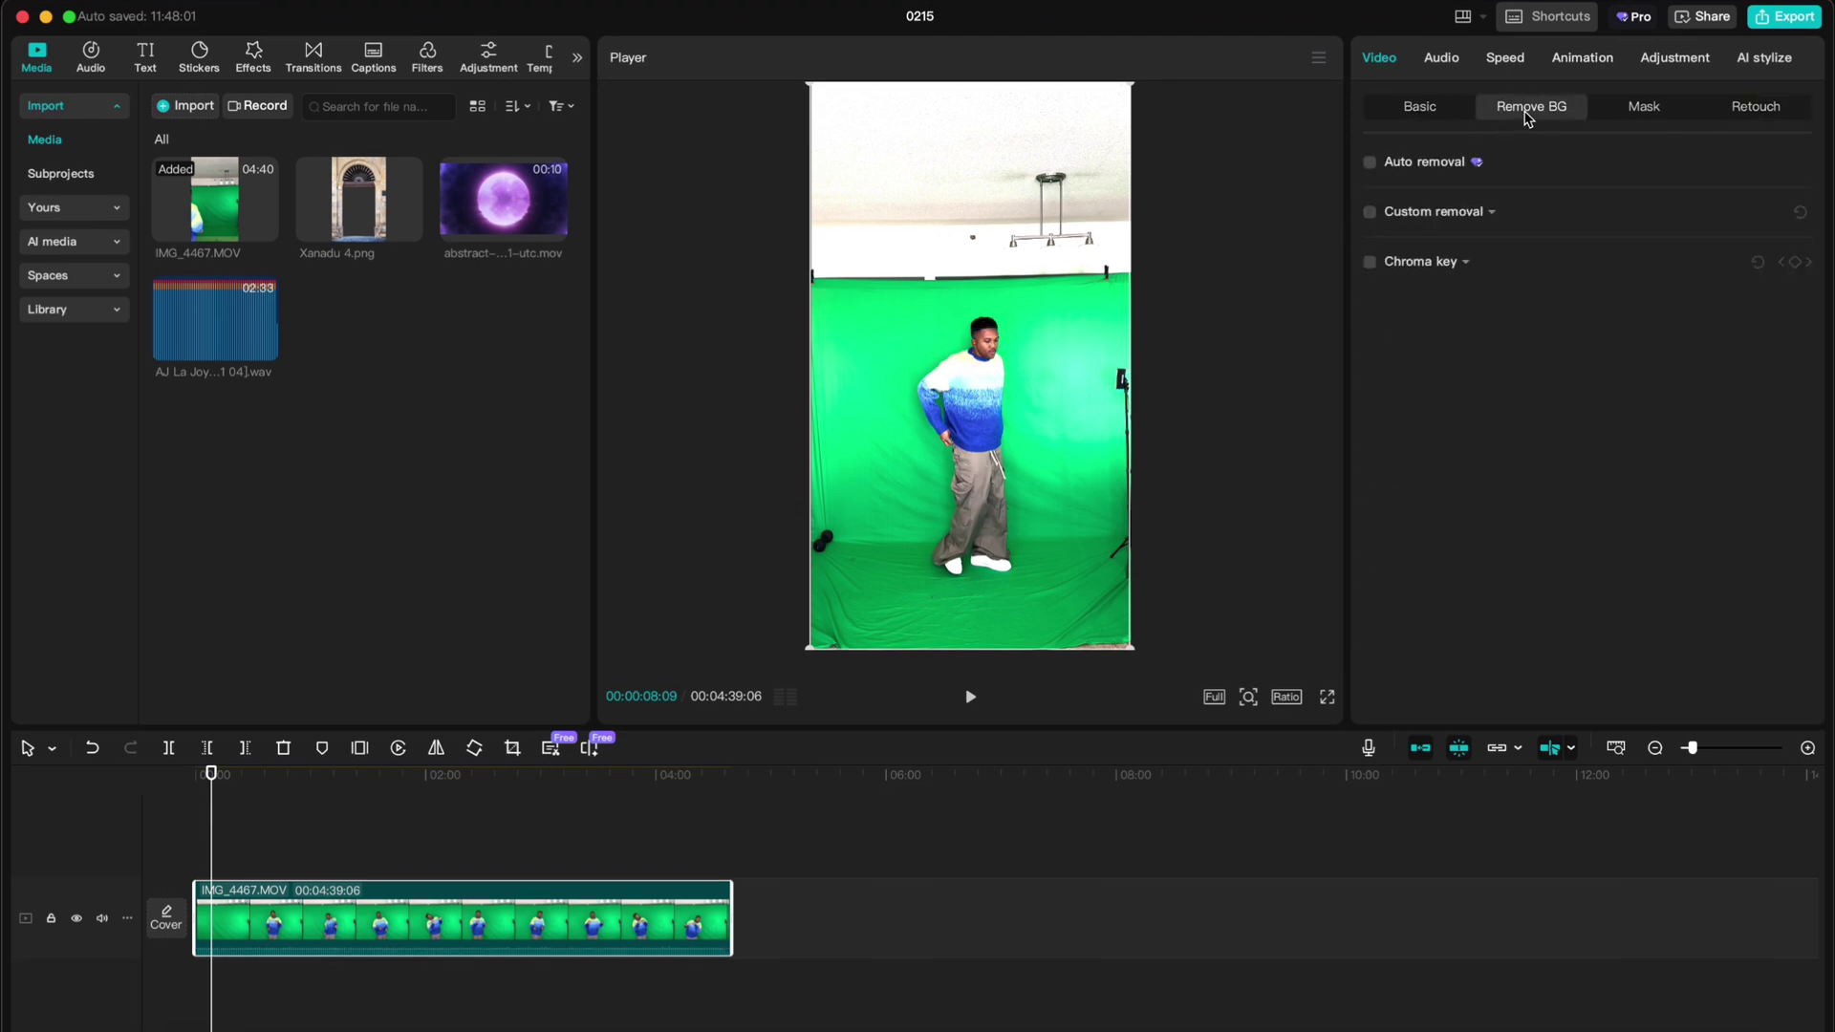
pyautogui.click(1634, 109)
pyautogui.click(1385, 196)
pyautogui.moveTo(970, 447); pyautogui.dragTo(976, 600)
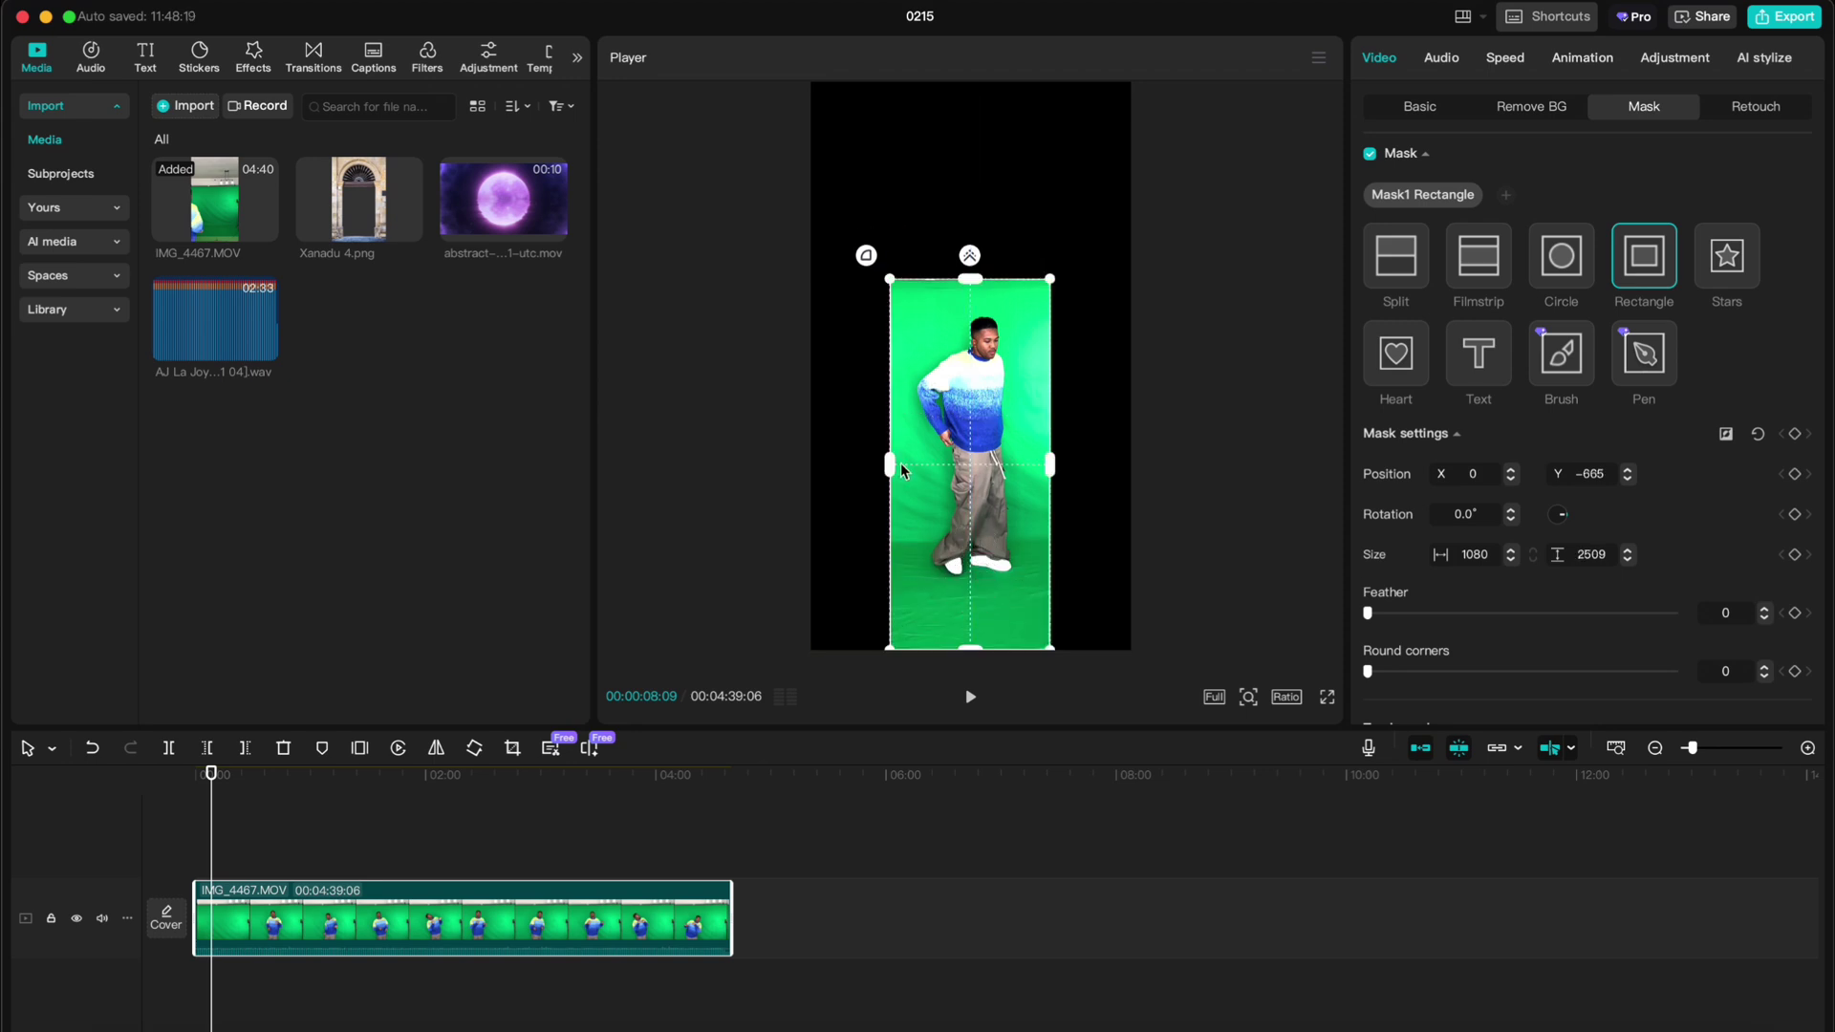
pyautogui.moveTo(888, 475); pyautogui.dragTo(834, 477)
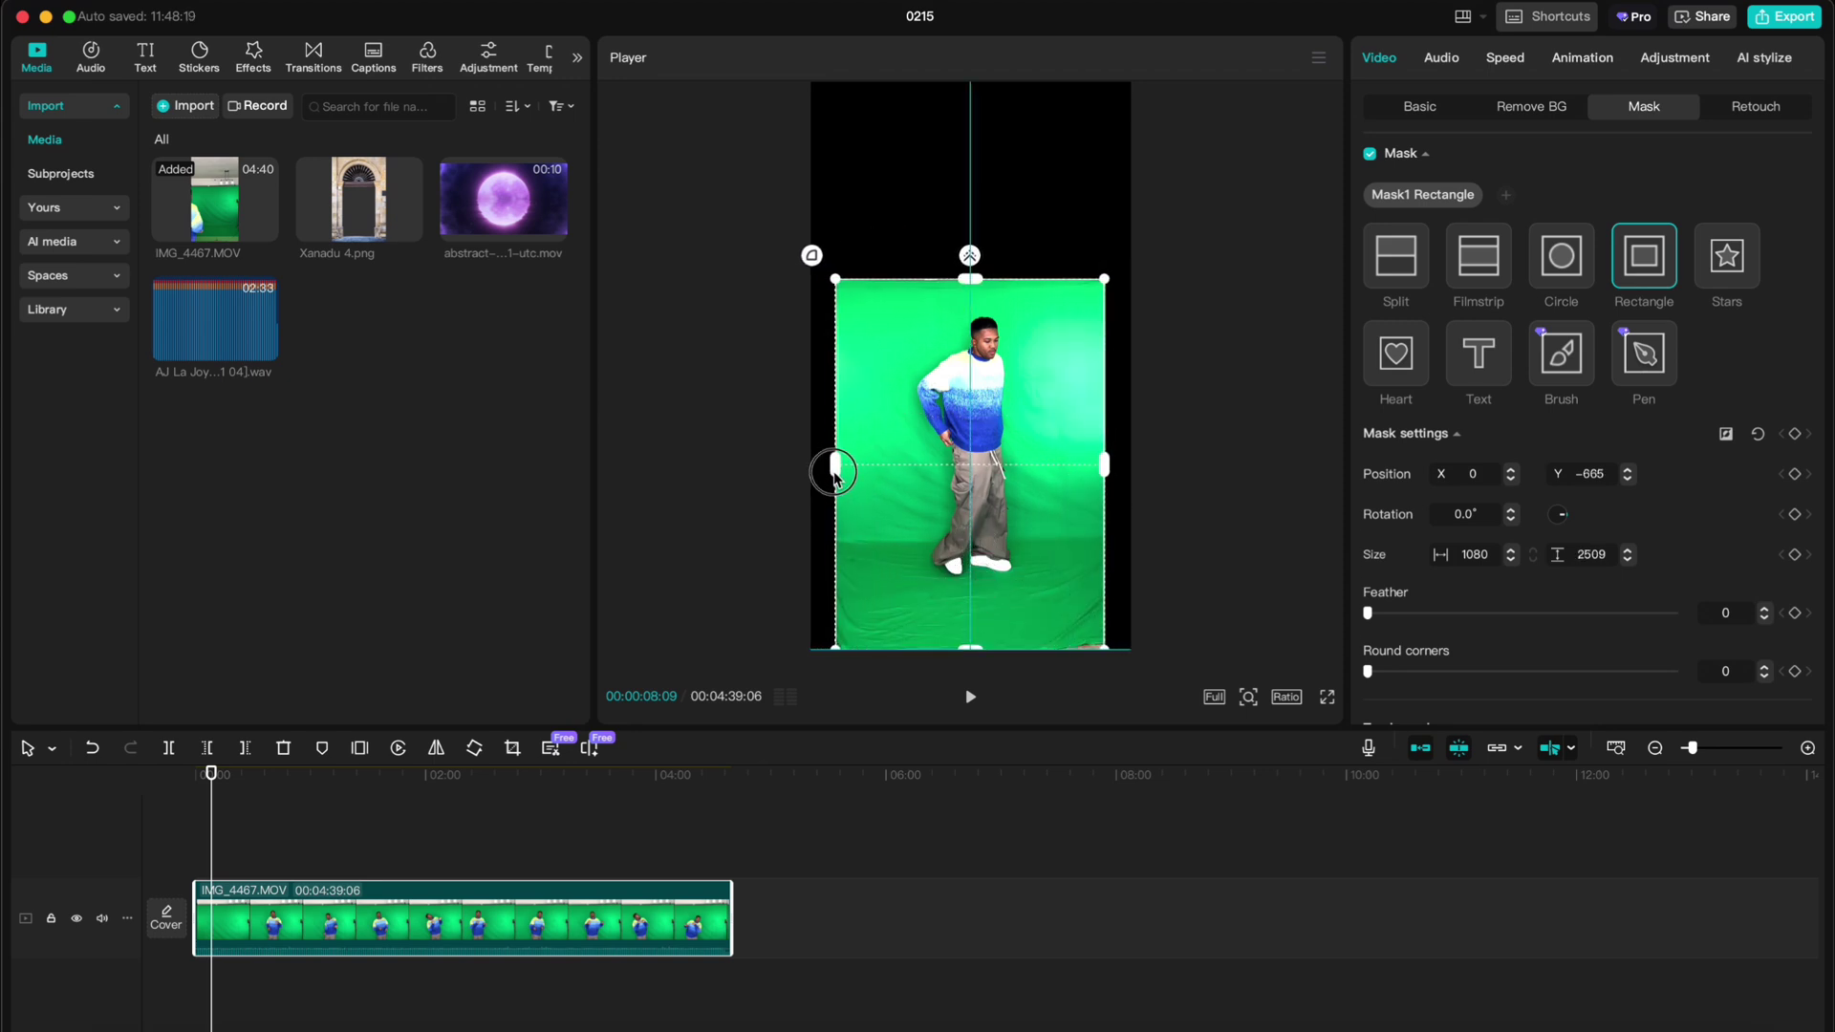
pyautogui.moveTo(969, 651); pyautogui.dragTo(971, 645)
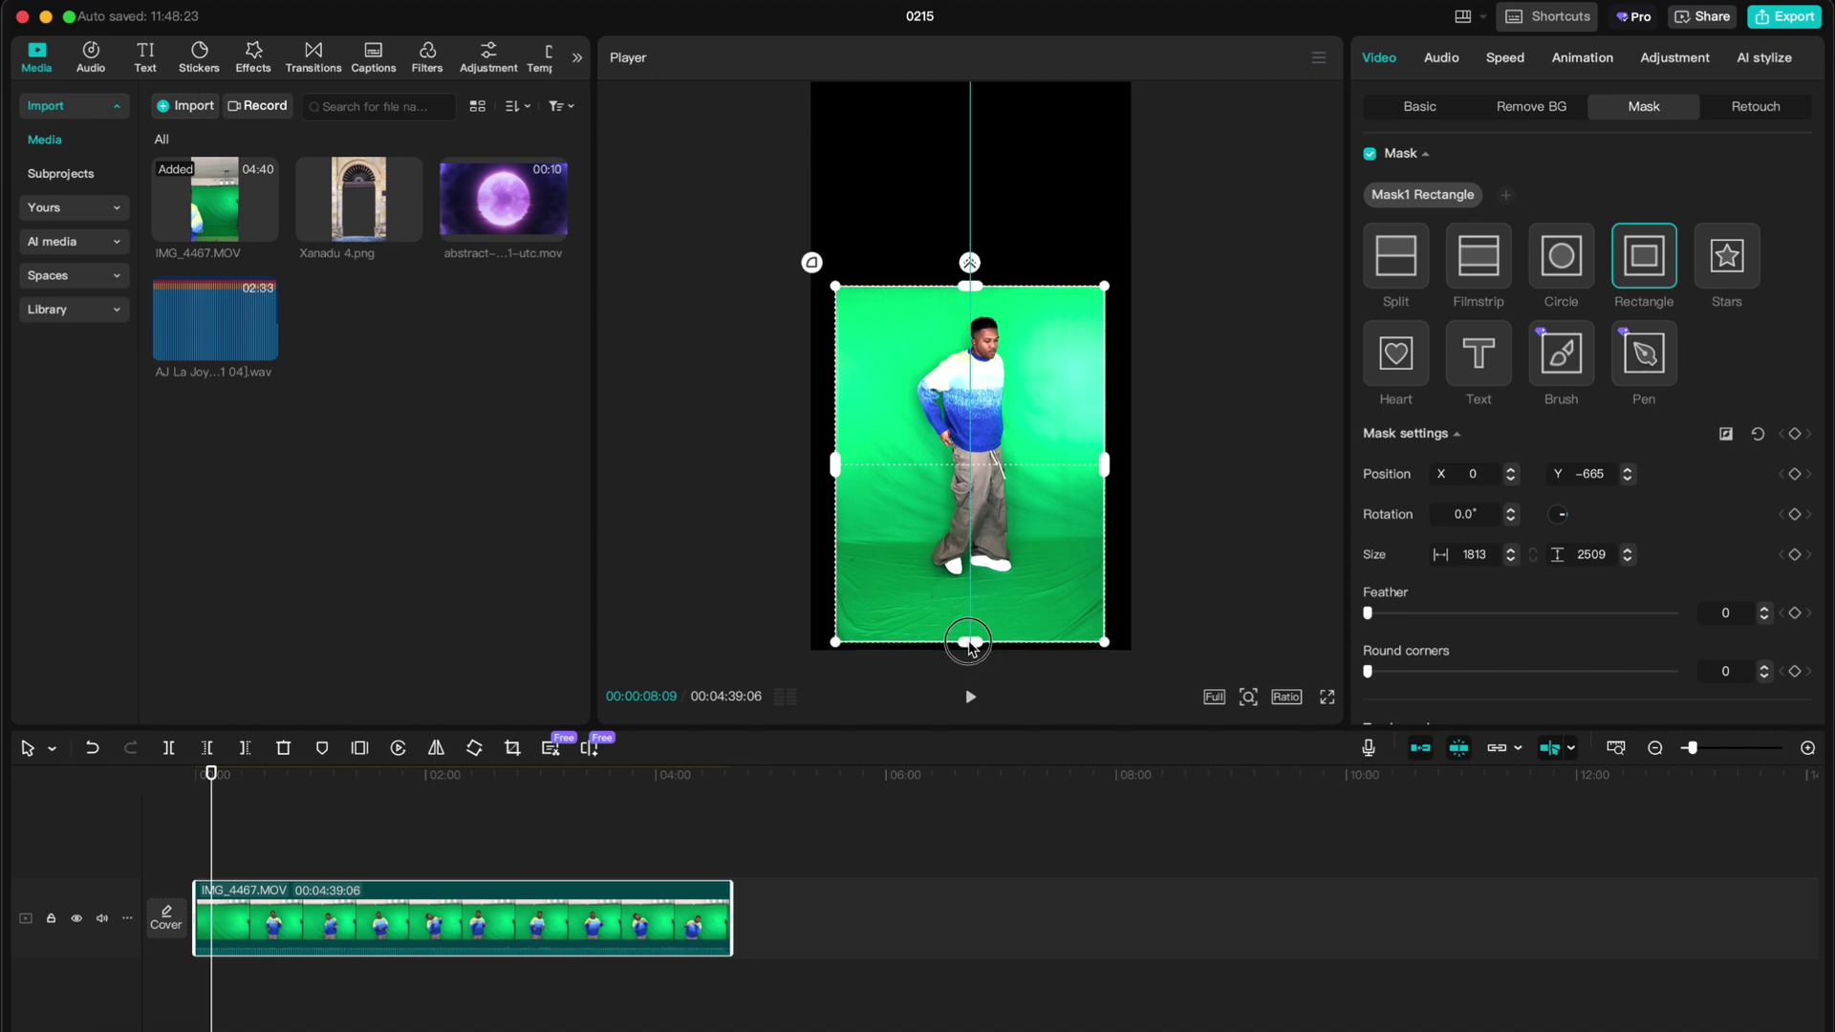
# Step: Key out the clip's green backdrop with Chroma key at intensity 46, feather edge 25 and clean up edge 17, then preview the playback
pyautogui.click(1429, 113)
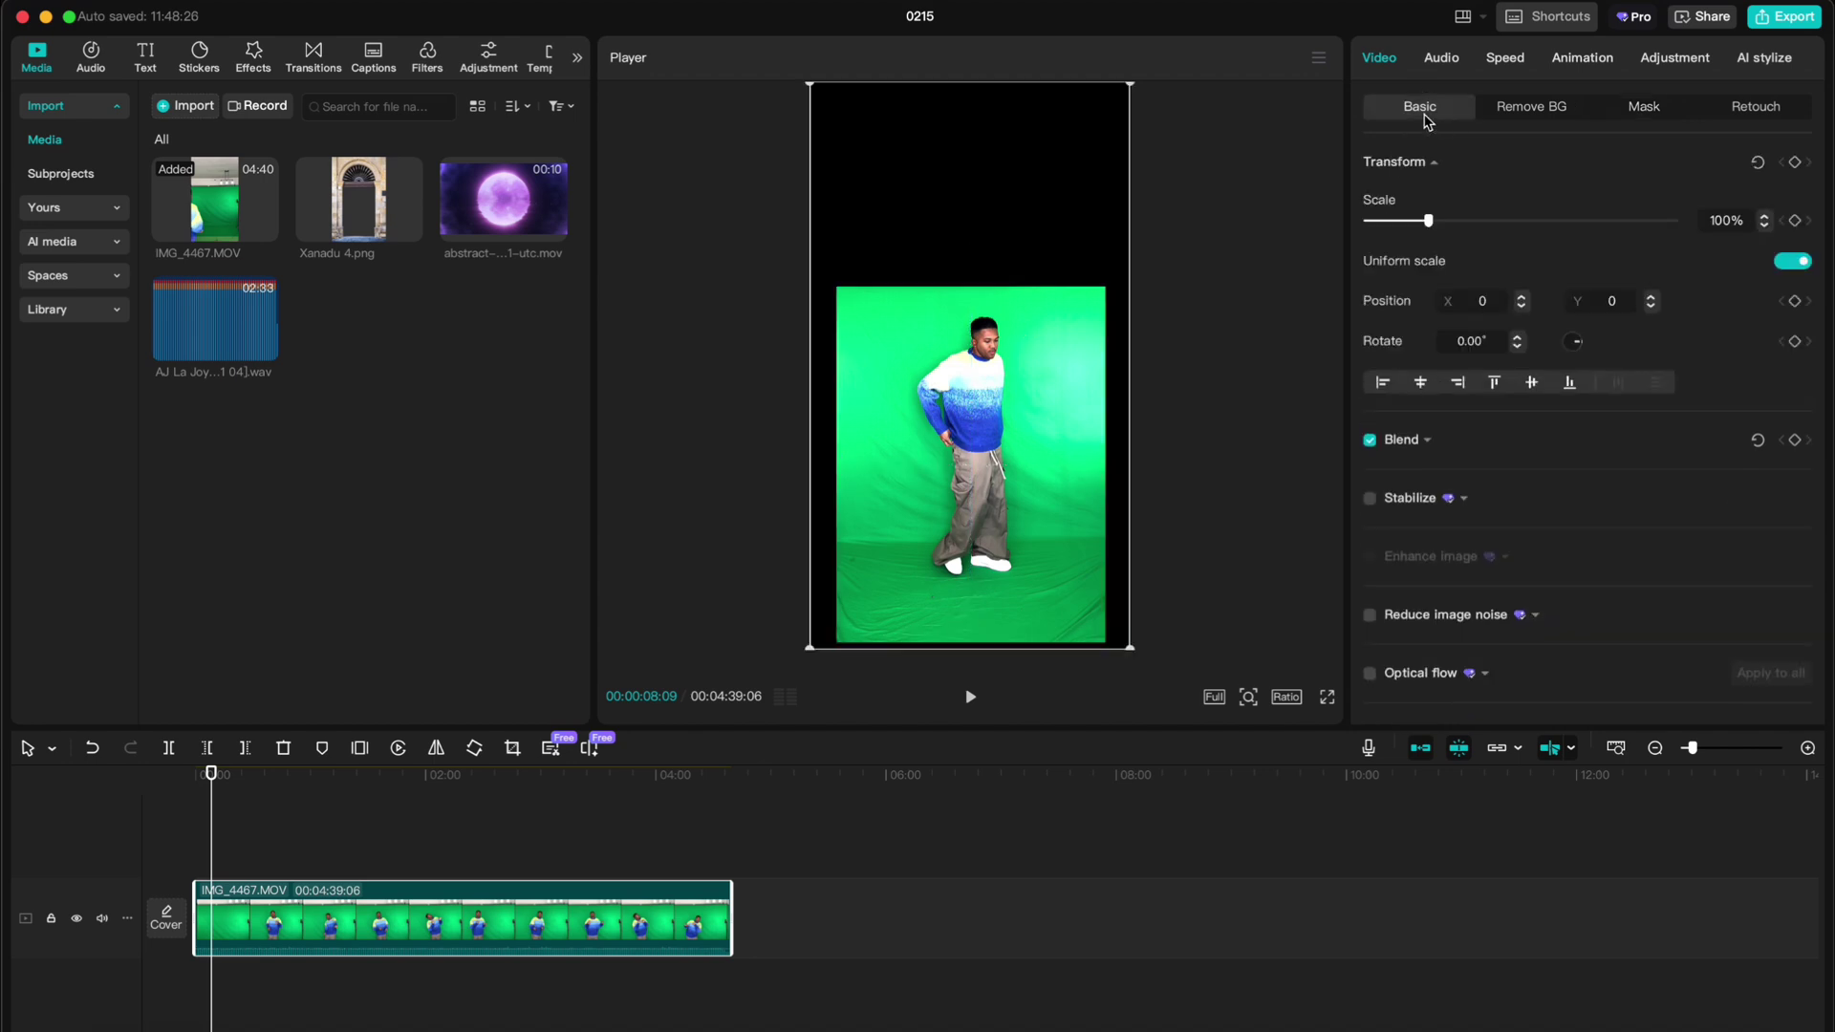
pyautogui.click(1508, 115)
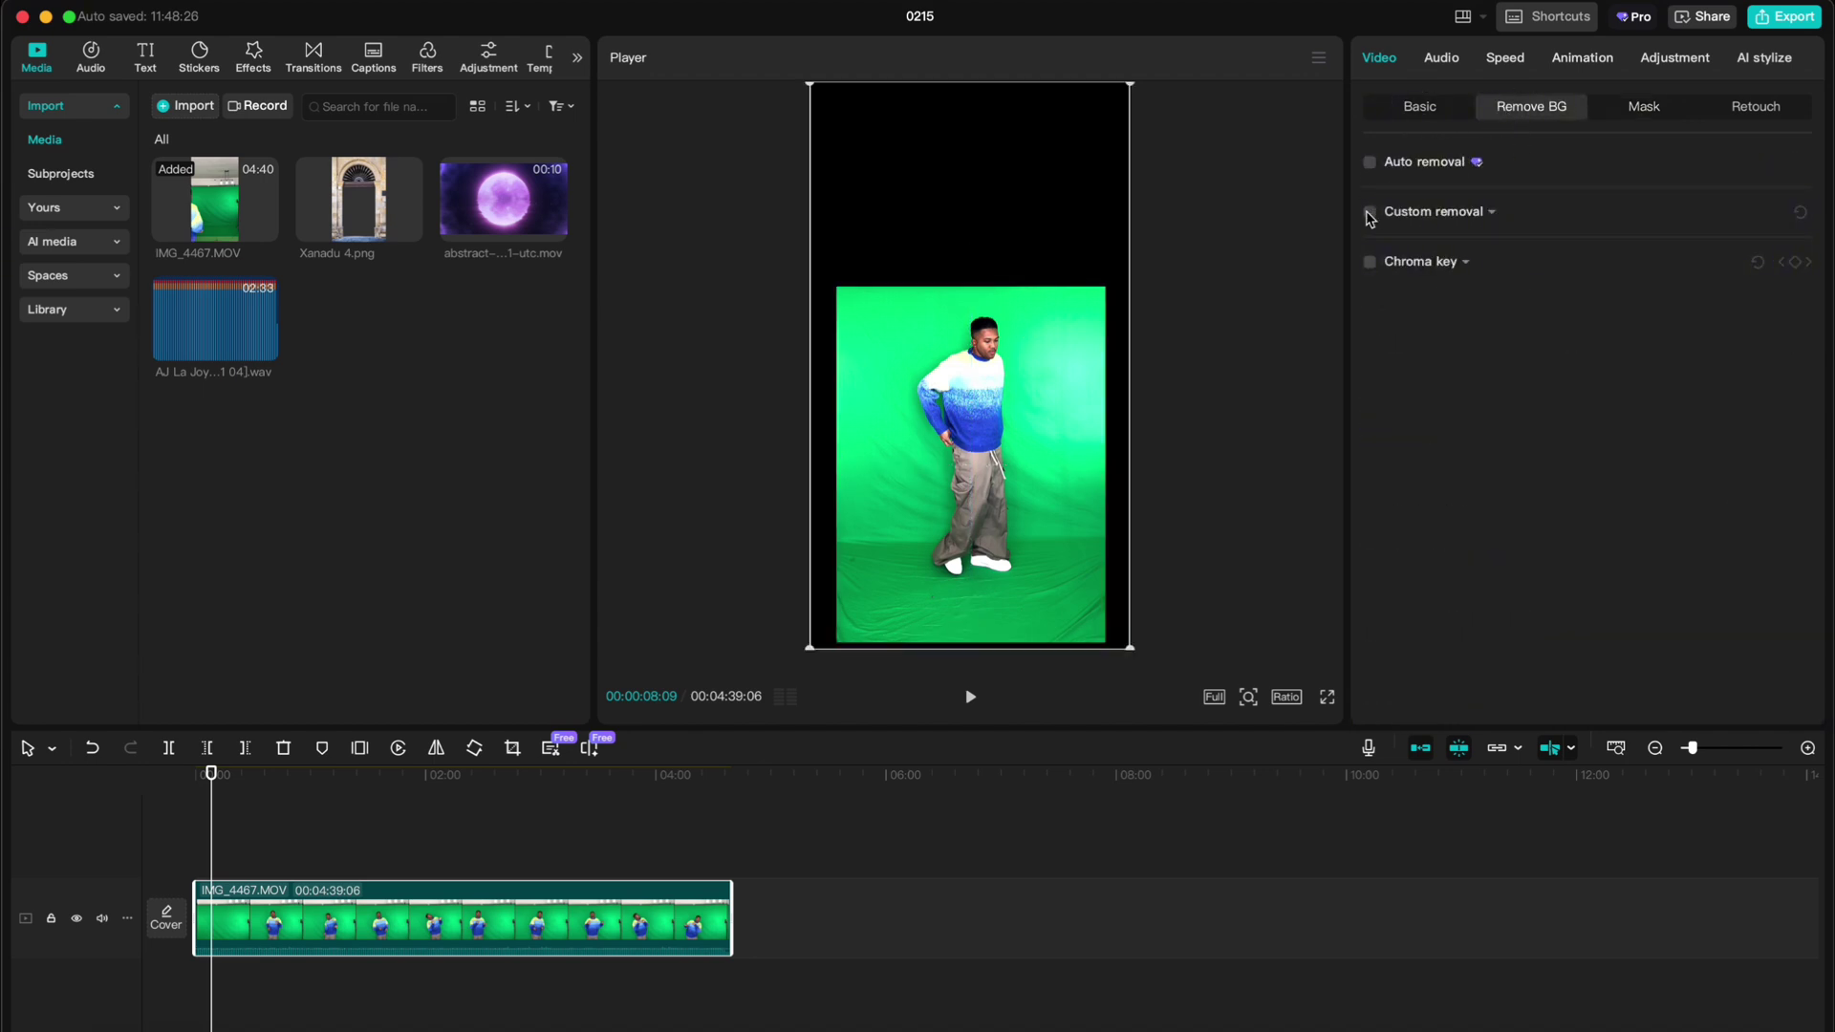
pyautogui.click(1371, 262)
pyautogui.moveTo(1147, 398); pyautogui.dragTo(1036, 485)
pyautogui.moveTo(1485, 364); pyautogui.dragTo(1509, 365)
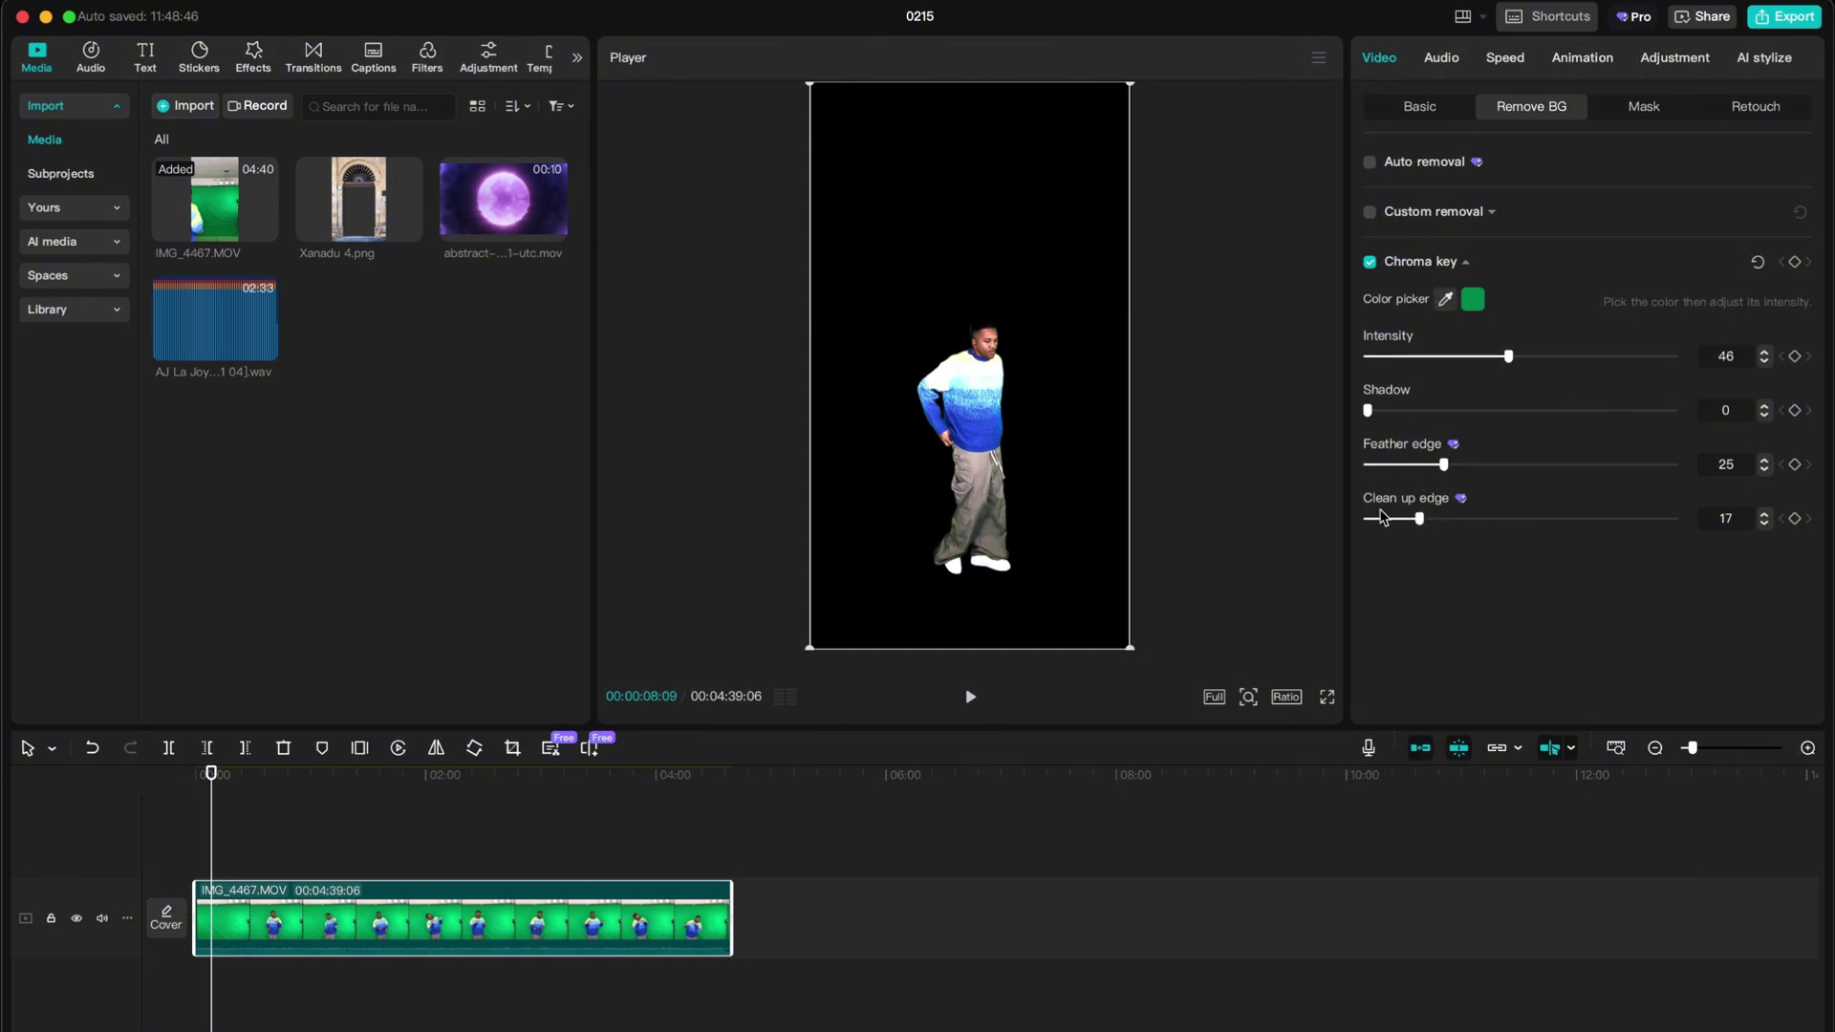
pyautogui.press('space')
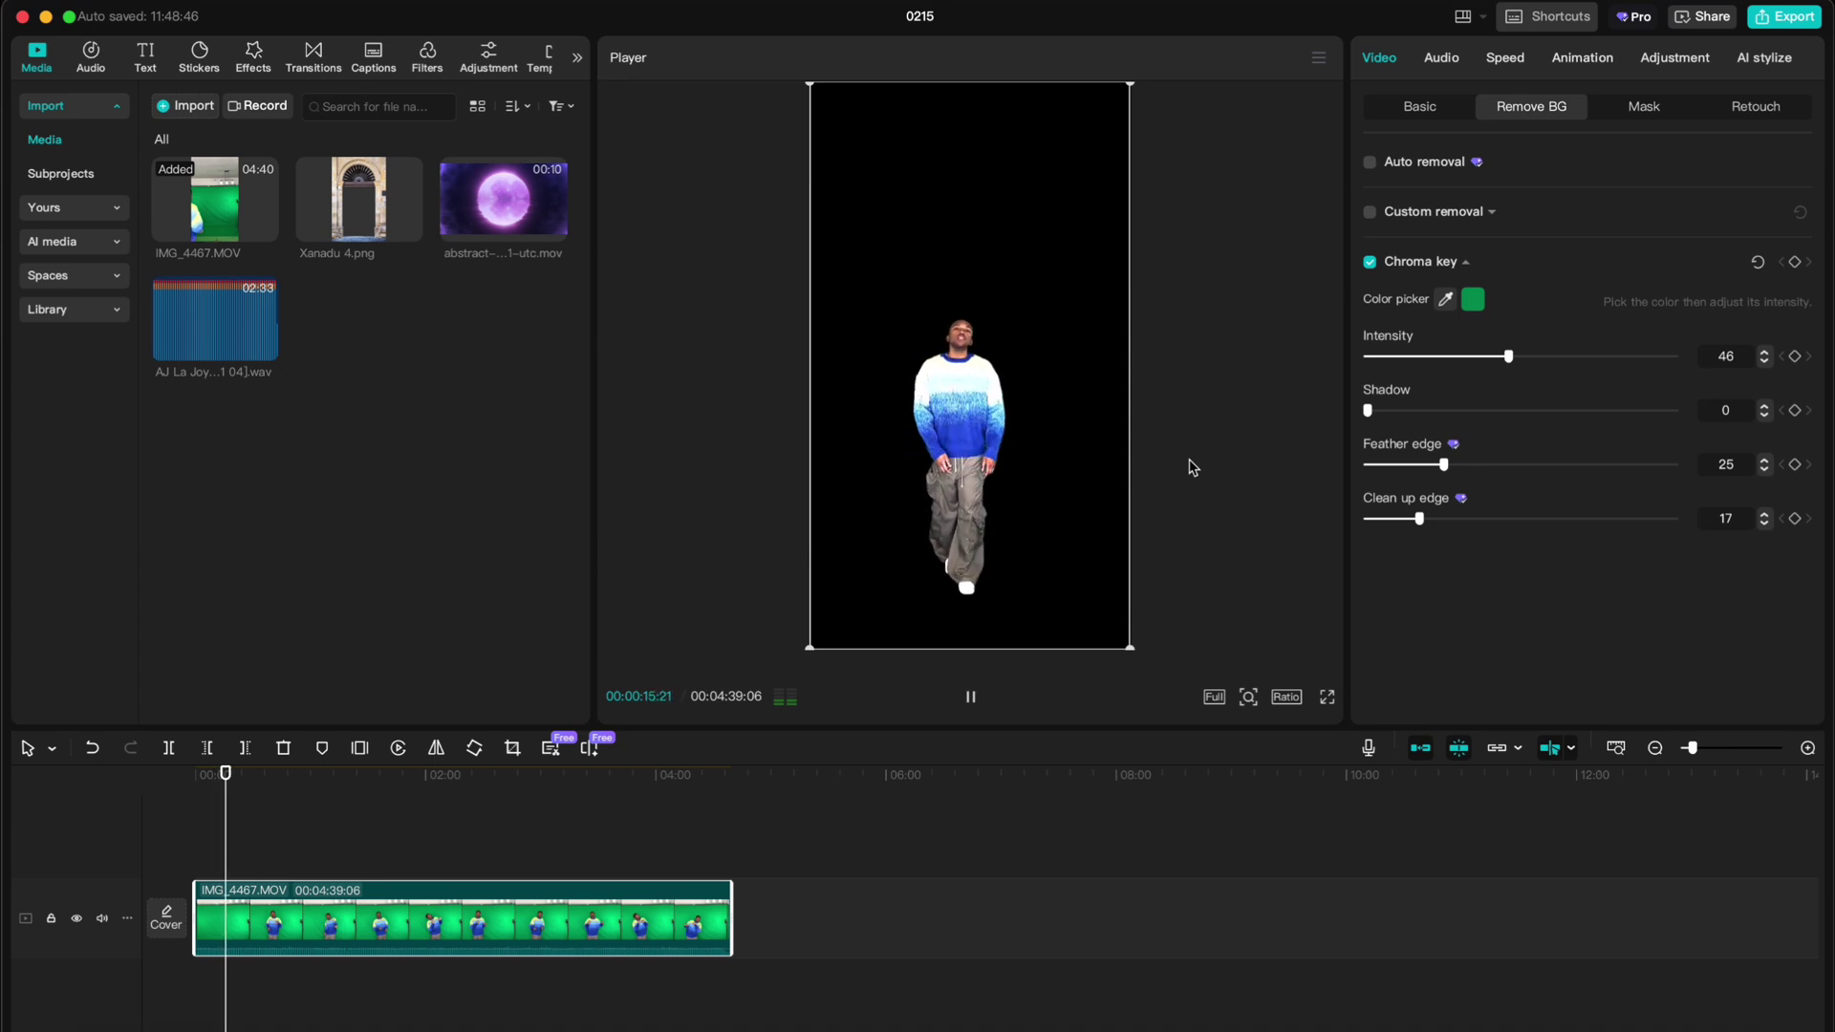
pyautogui.press('space')
# Step: Add Xanadu 4.png to the timeline with its colour space adapted and place the IMG_4467.MOV clip on the track above it
pyautogui.moveTo(358, 199); pyautogui.dragTo(623, 932)
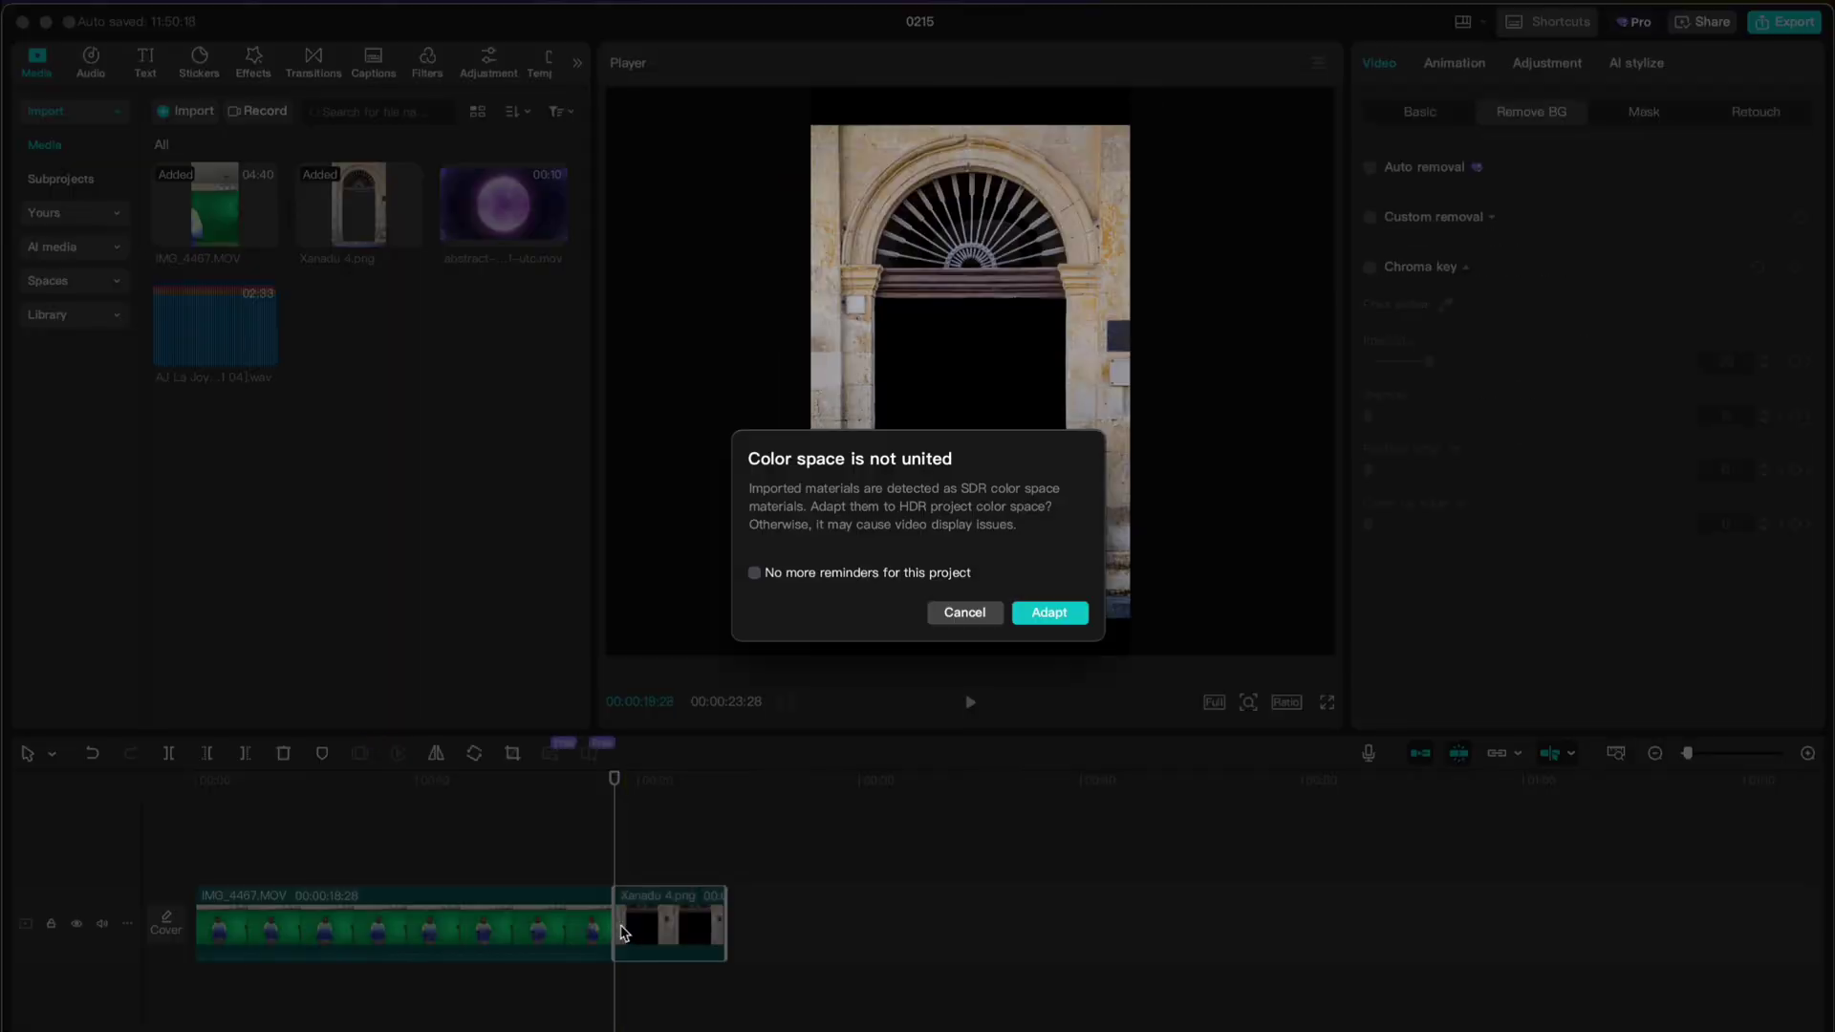
pyautogui.click(1049, 612)
pyautogui.moveTo(444, 922); pyautogui.dragTo(453, 838)
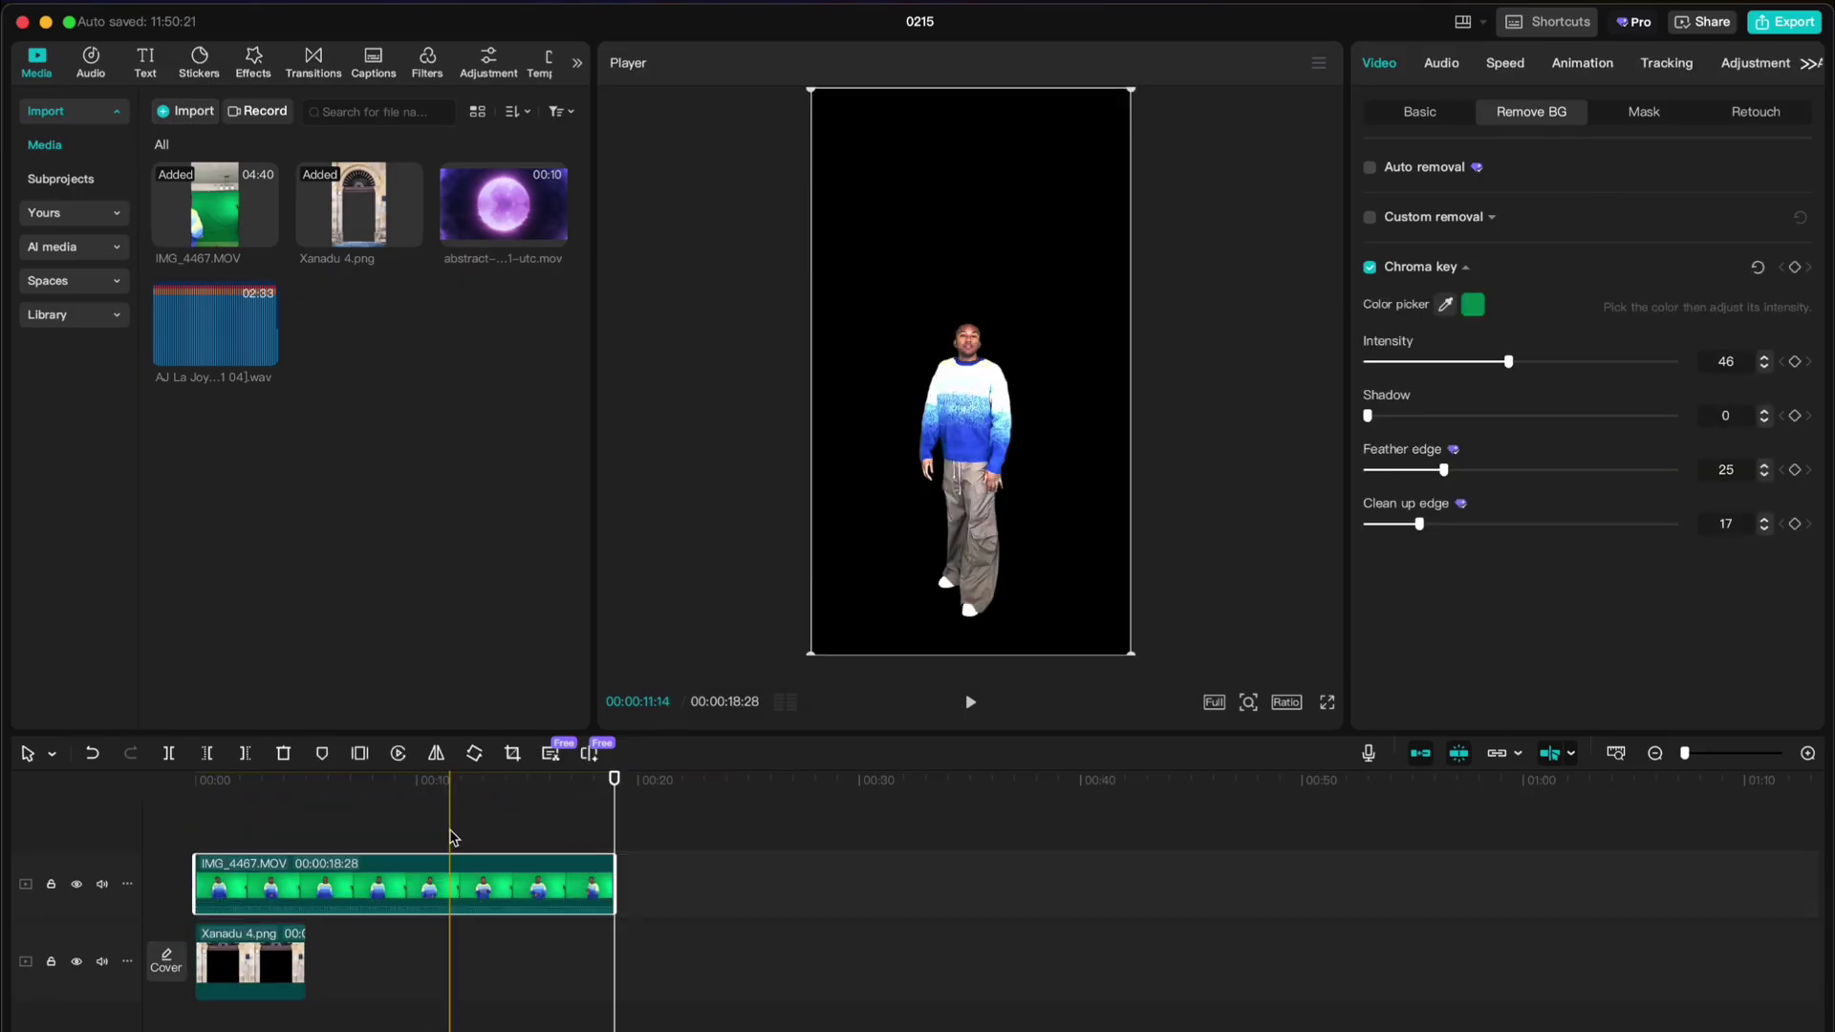
# Step: Add the abstract moon video with its colour space adapted and place it on the bottom track beneath the doorway image, starting at zero
pyautogui.moveTo(504, 204); pyautogui.dragTo(430, 949)
pyautogui.click(1051, 612)
pyautogui.click(314, 798)
pyautogui.click(355, 880)
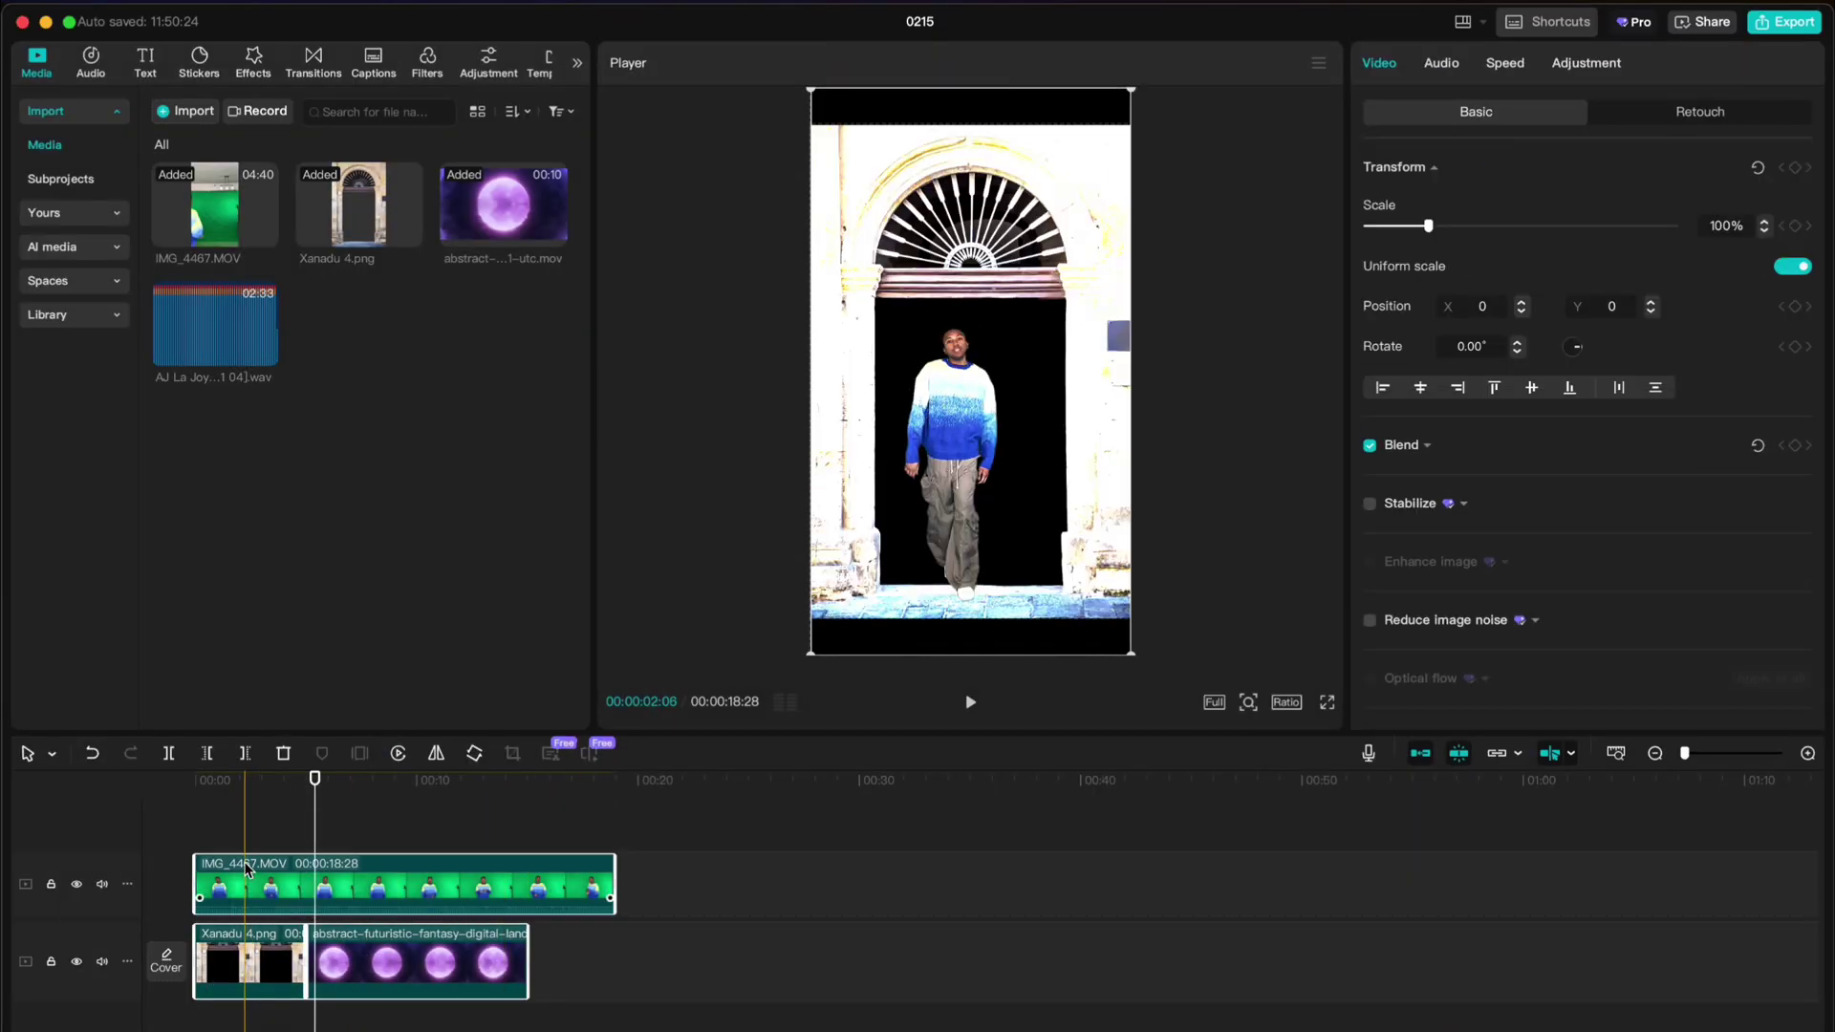
pyautogui.scroll(-2, 359, 880)
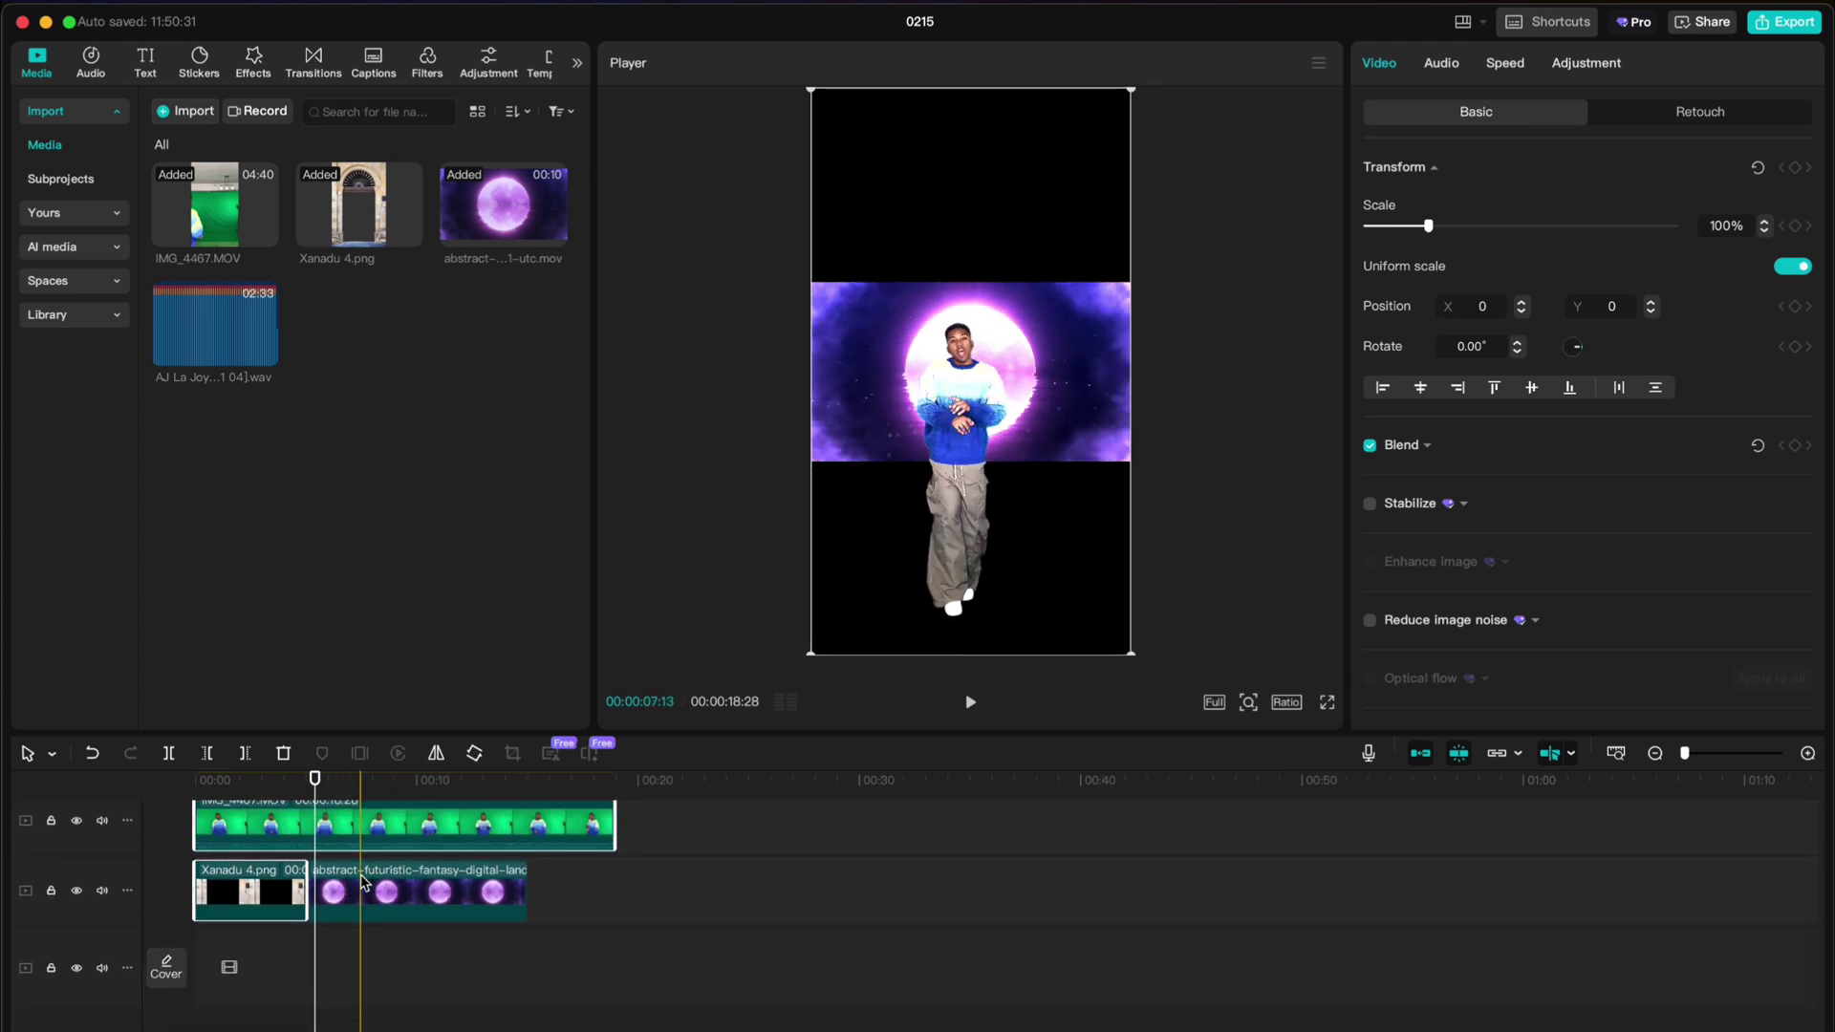
pyautogui.click(646, 908)
pyautogui.moveTo(437, 907); pyautogui.dragTo(326, 984)
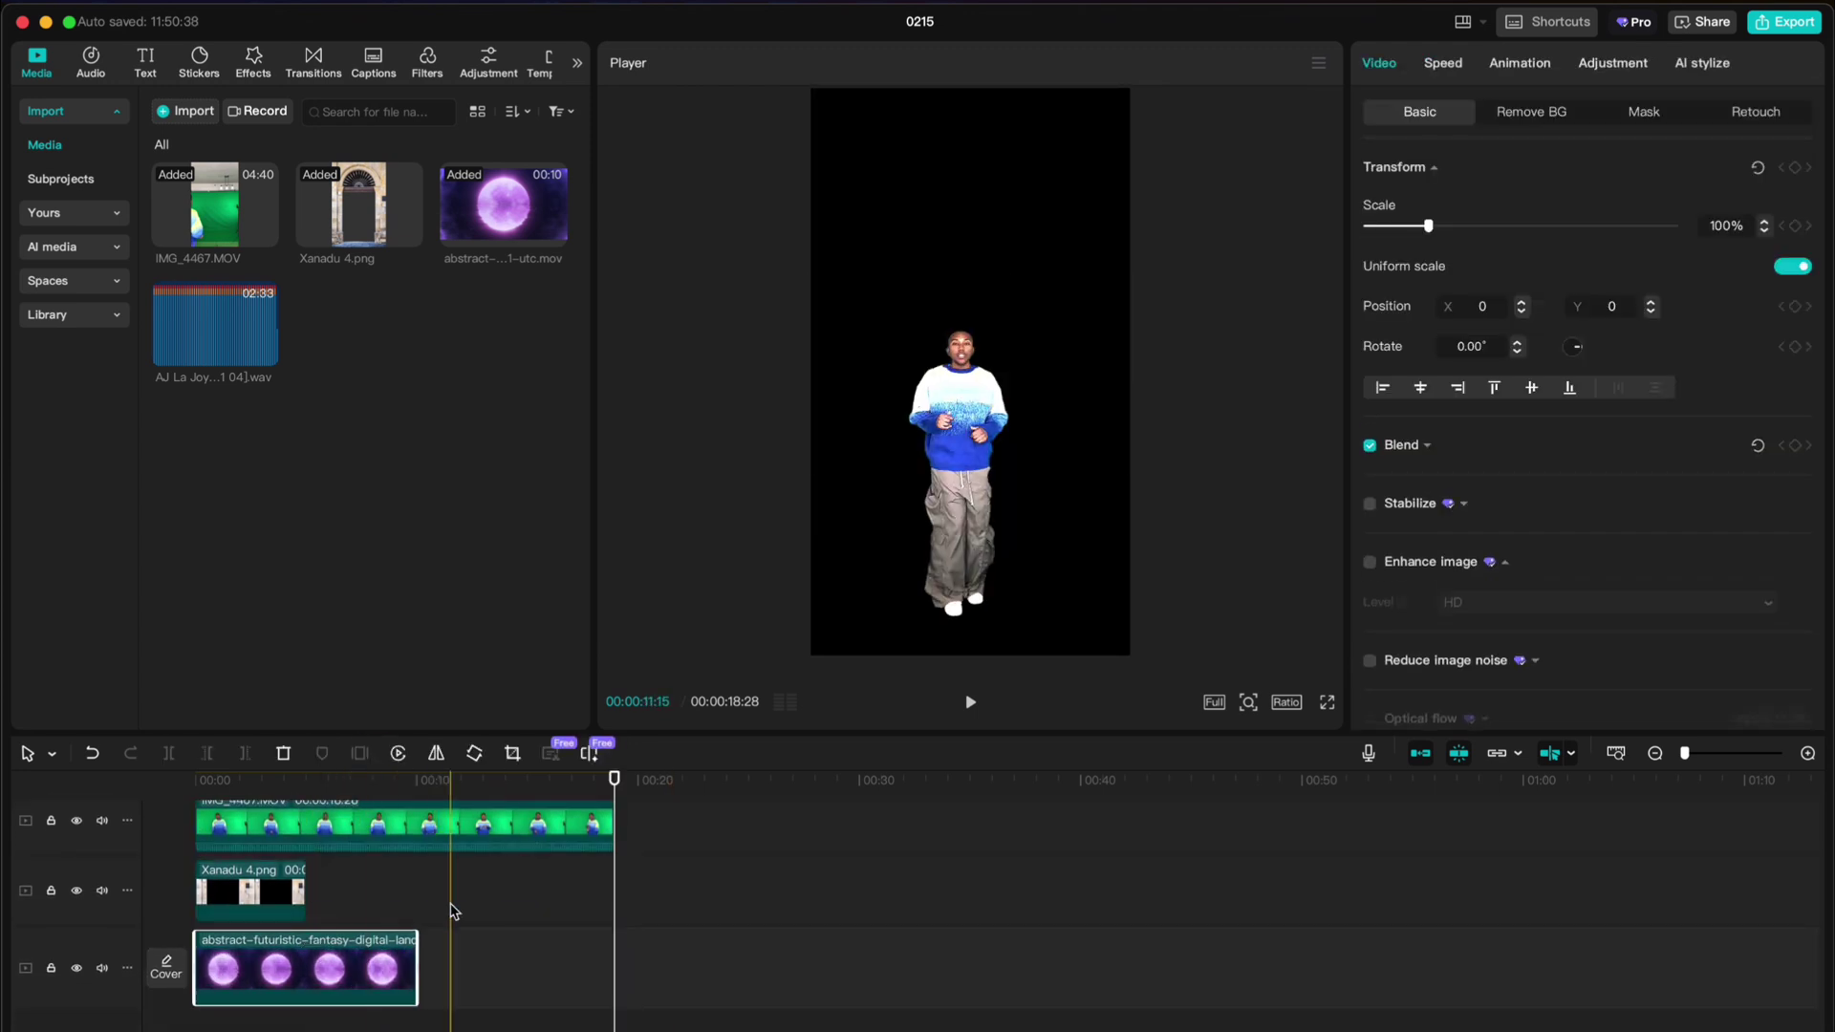
# Step: Scale the moon video up to 342% so that it fills the vertical frame
pyautogui.click(198, 791)
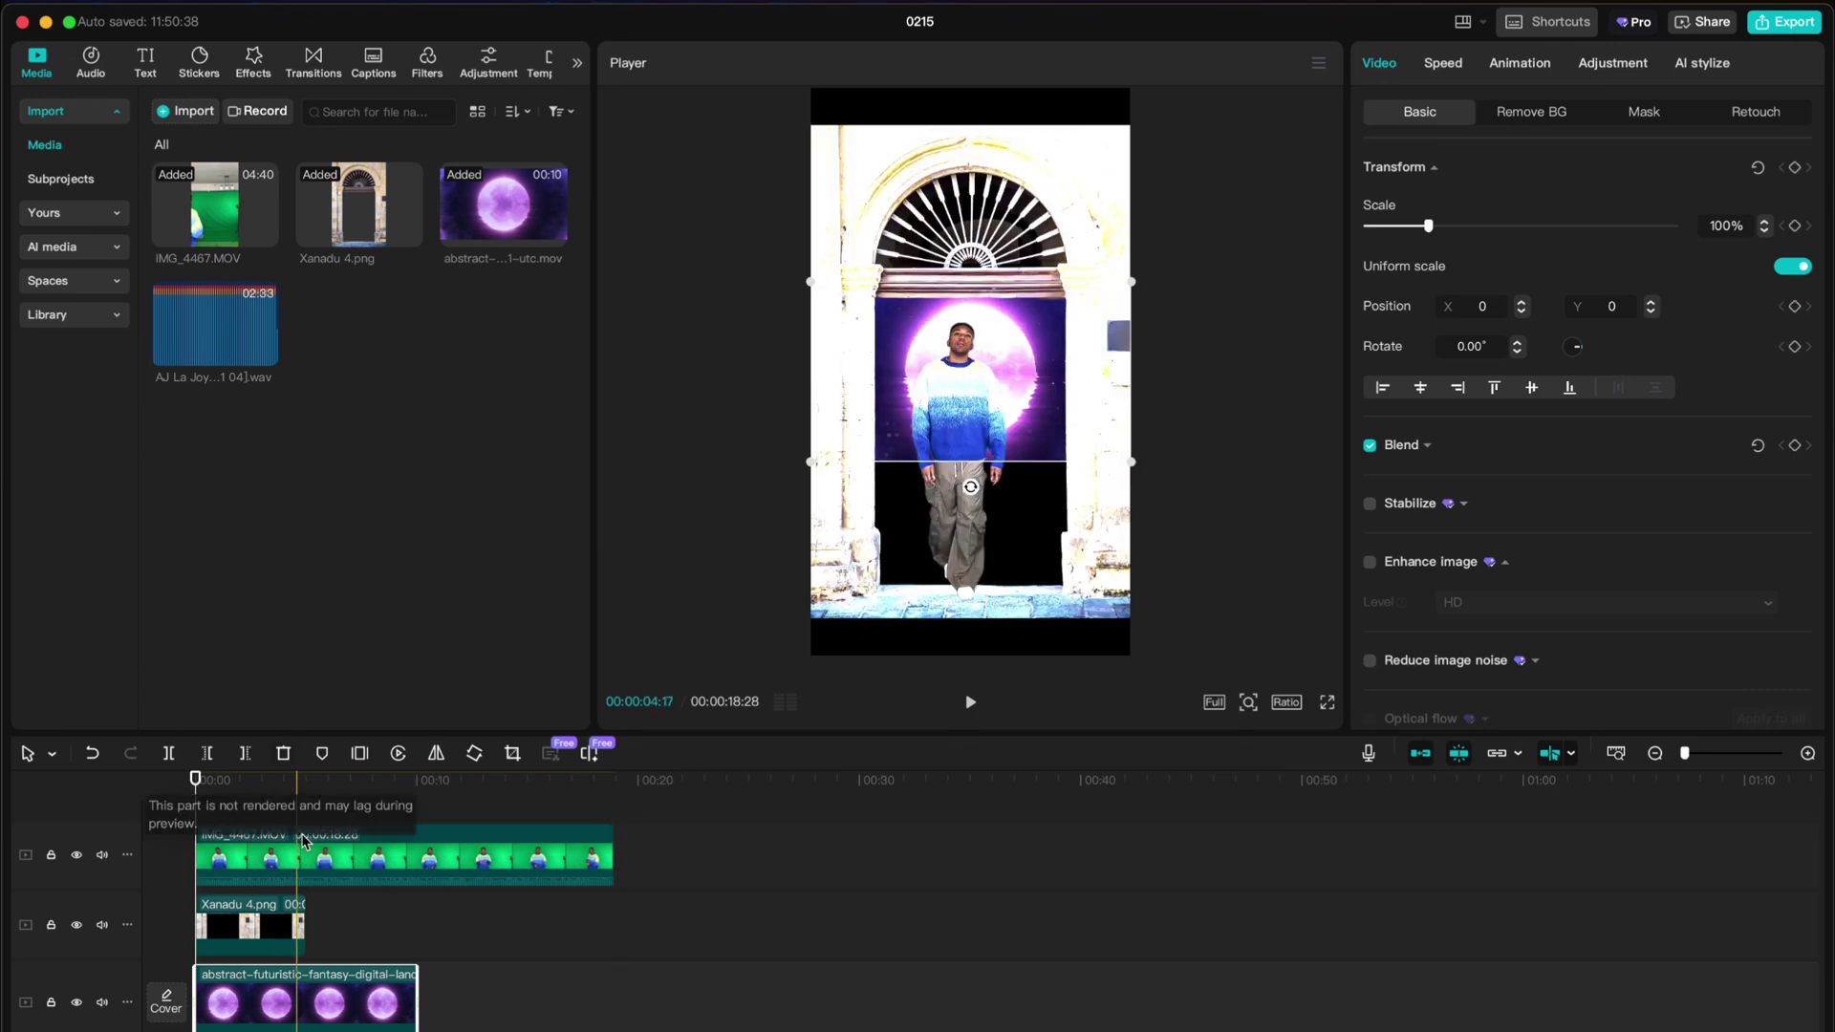
pyautogui.moveTo(1134, 472); pyautogui.dragTo(1471, 654)
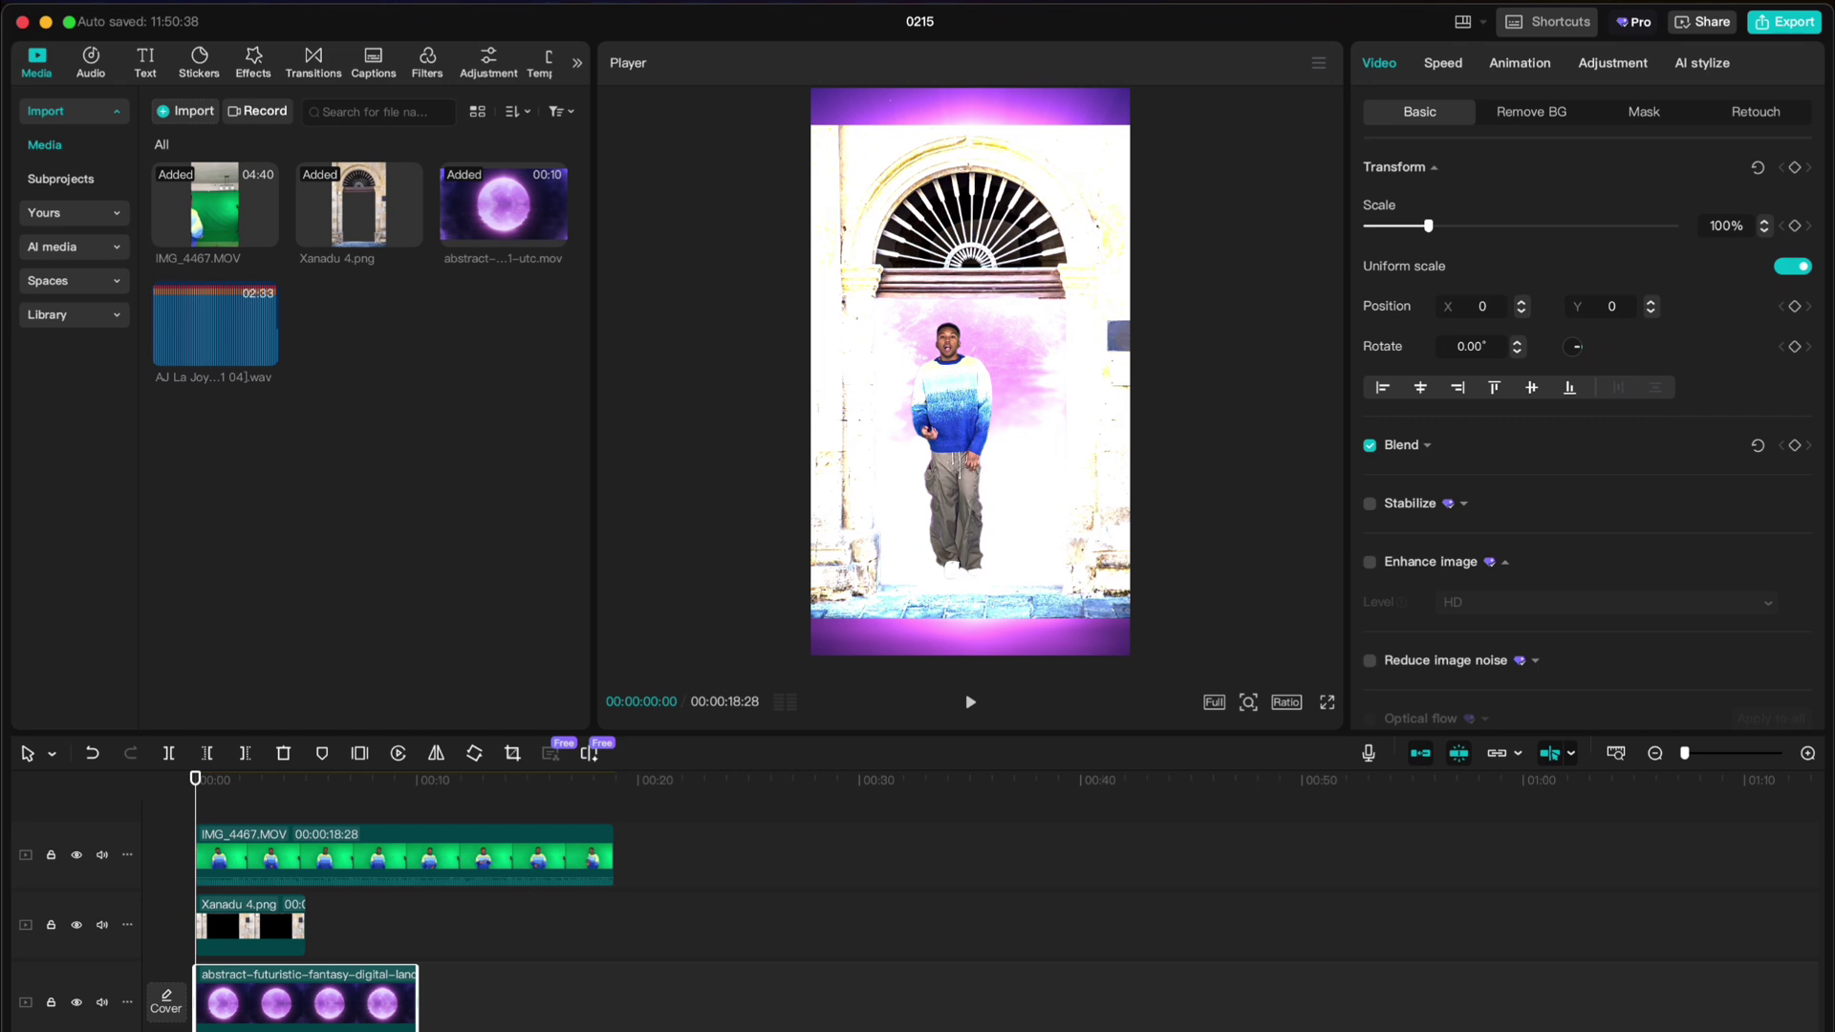
pyautogui.click(1088, 647)
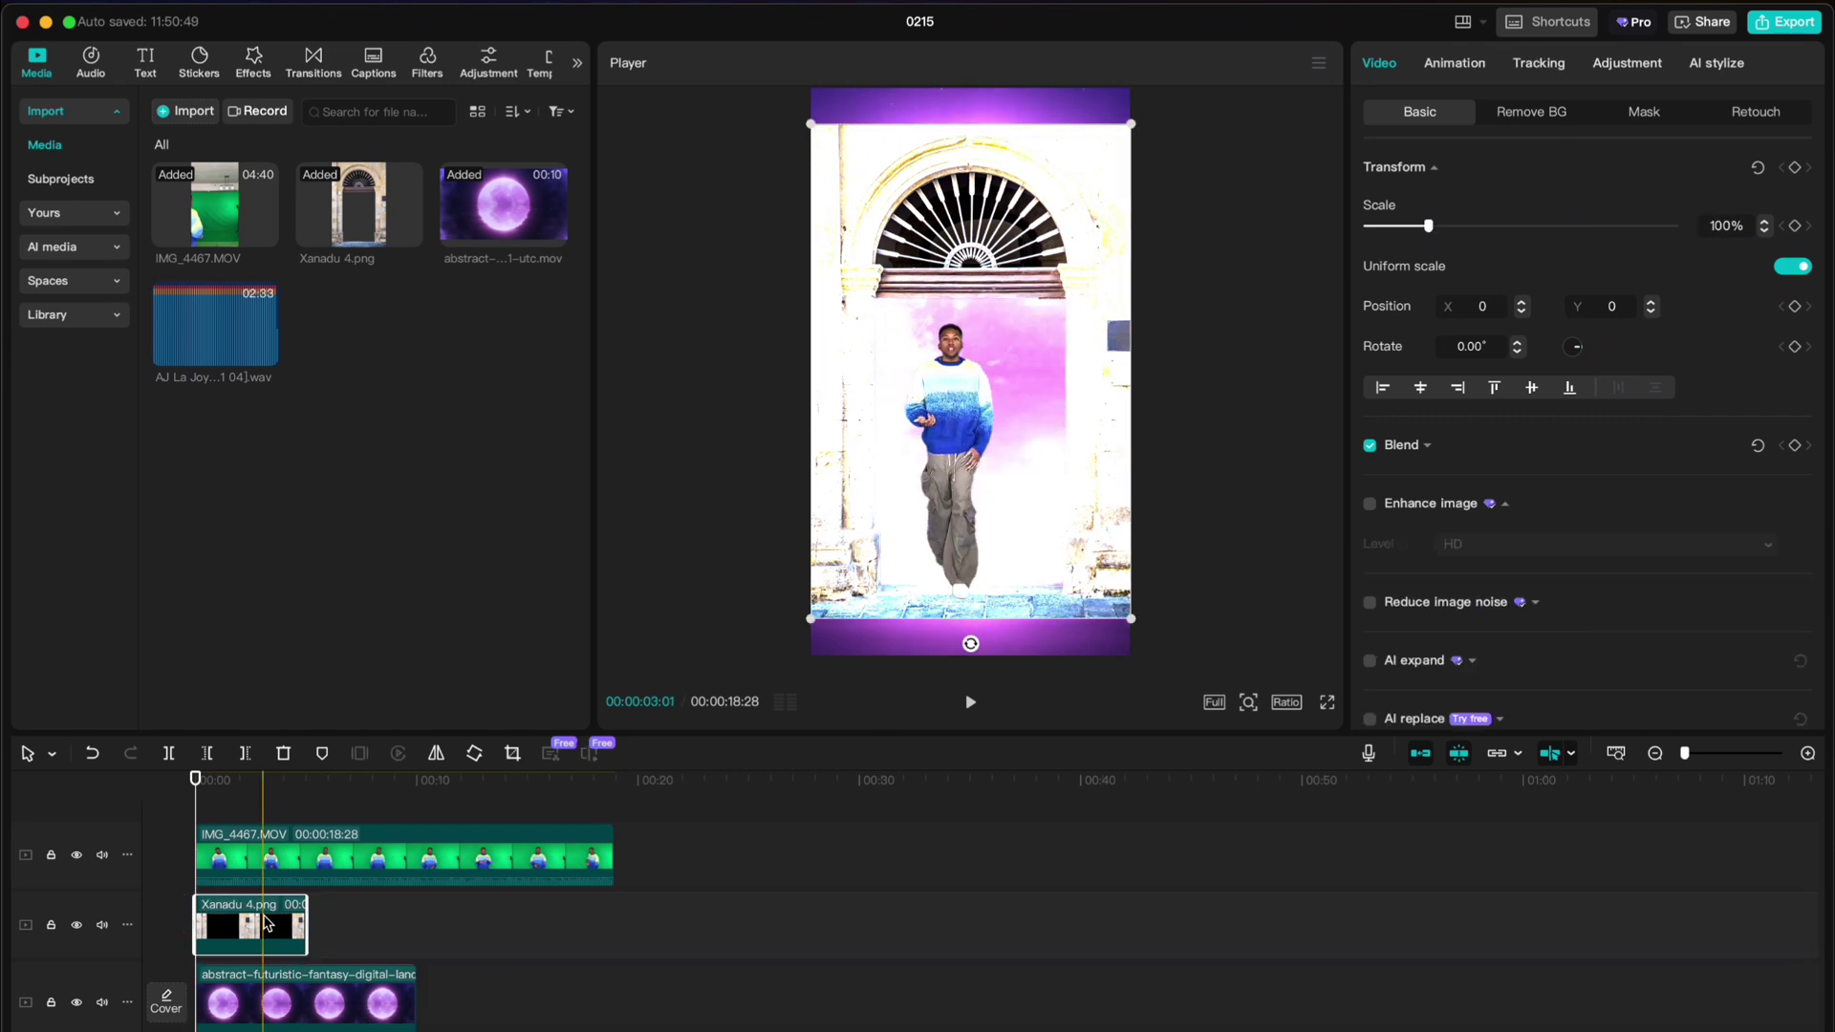
# Step: Enlarge the doorway image around the performer at position X 104, Y 820 and extend its clip to 00:00:18:28
pyautogui.moveTo(1135, 622); pyautogui.dragTo(1266, 832)
pyautogui.moveTo(1049, 162); pyautogui.dragTo(1061, 36)
pyautogui.moveTo(1241, 645); pyautogui.dragTo(1273, 682)
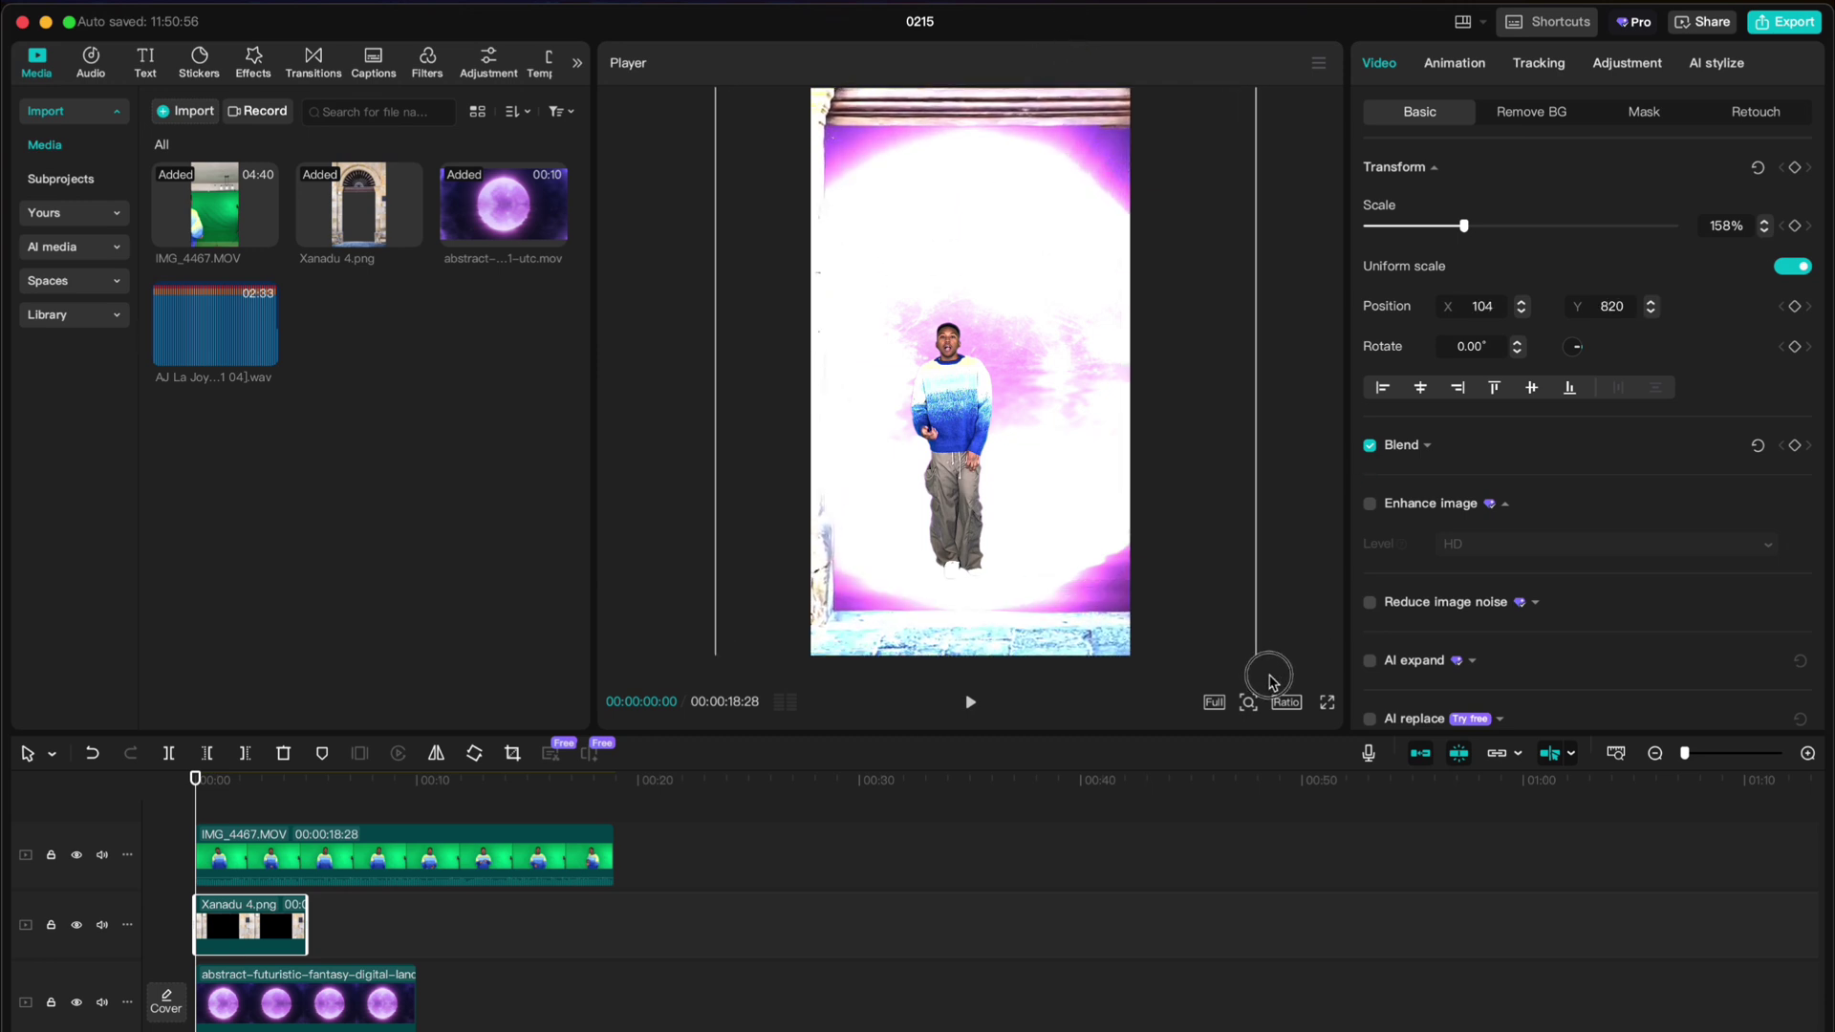
pyautogui.moveTo(305, 926); pyautogui.dragTo(611, 930)
# Step: Copy the moon clip and place the duplicate directly after the original on the bottom track
pyautogui.click(322, 1013)
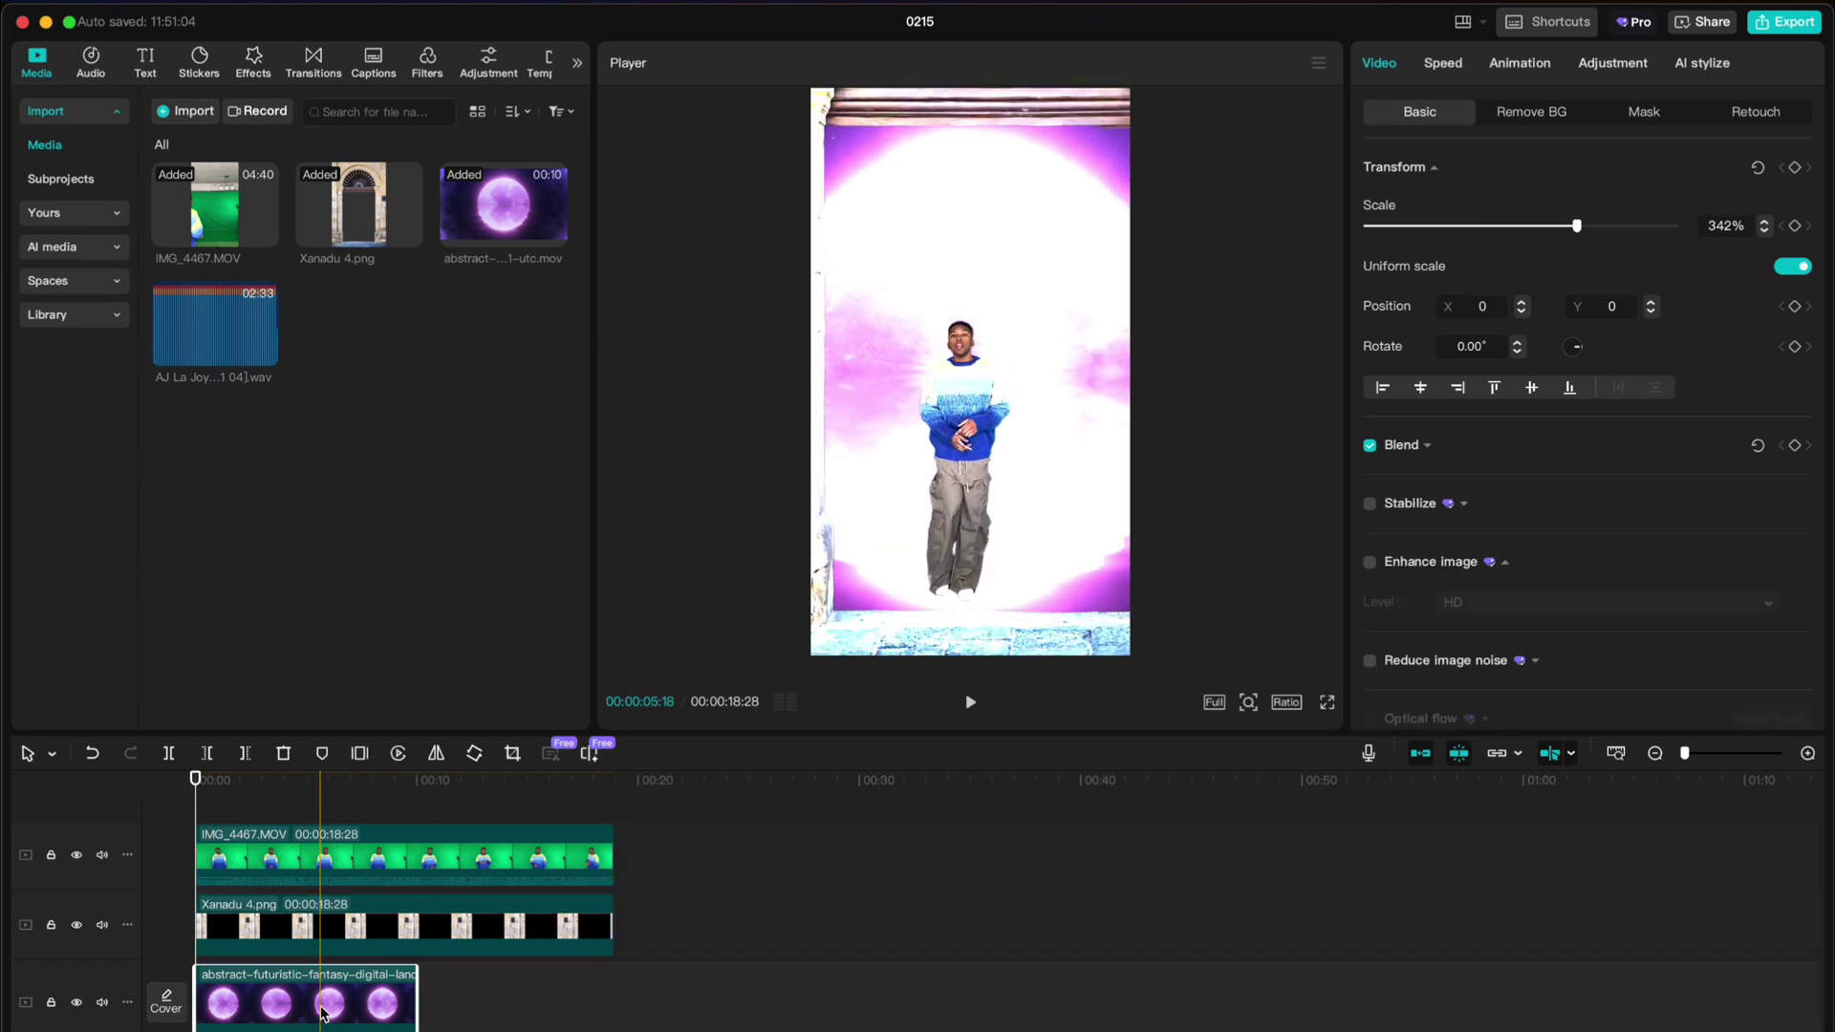
pyautogui.rightClick(322, 1013)
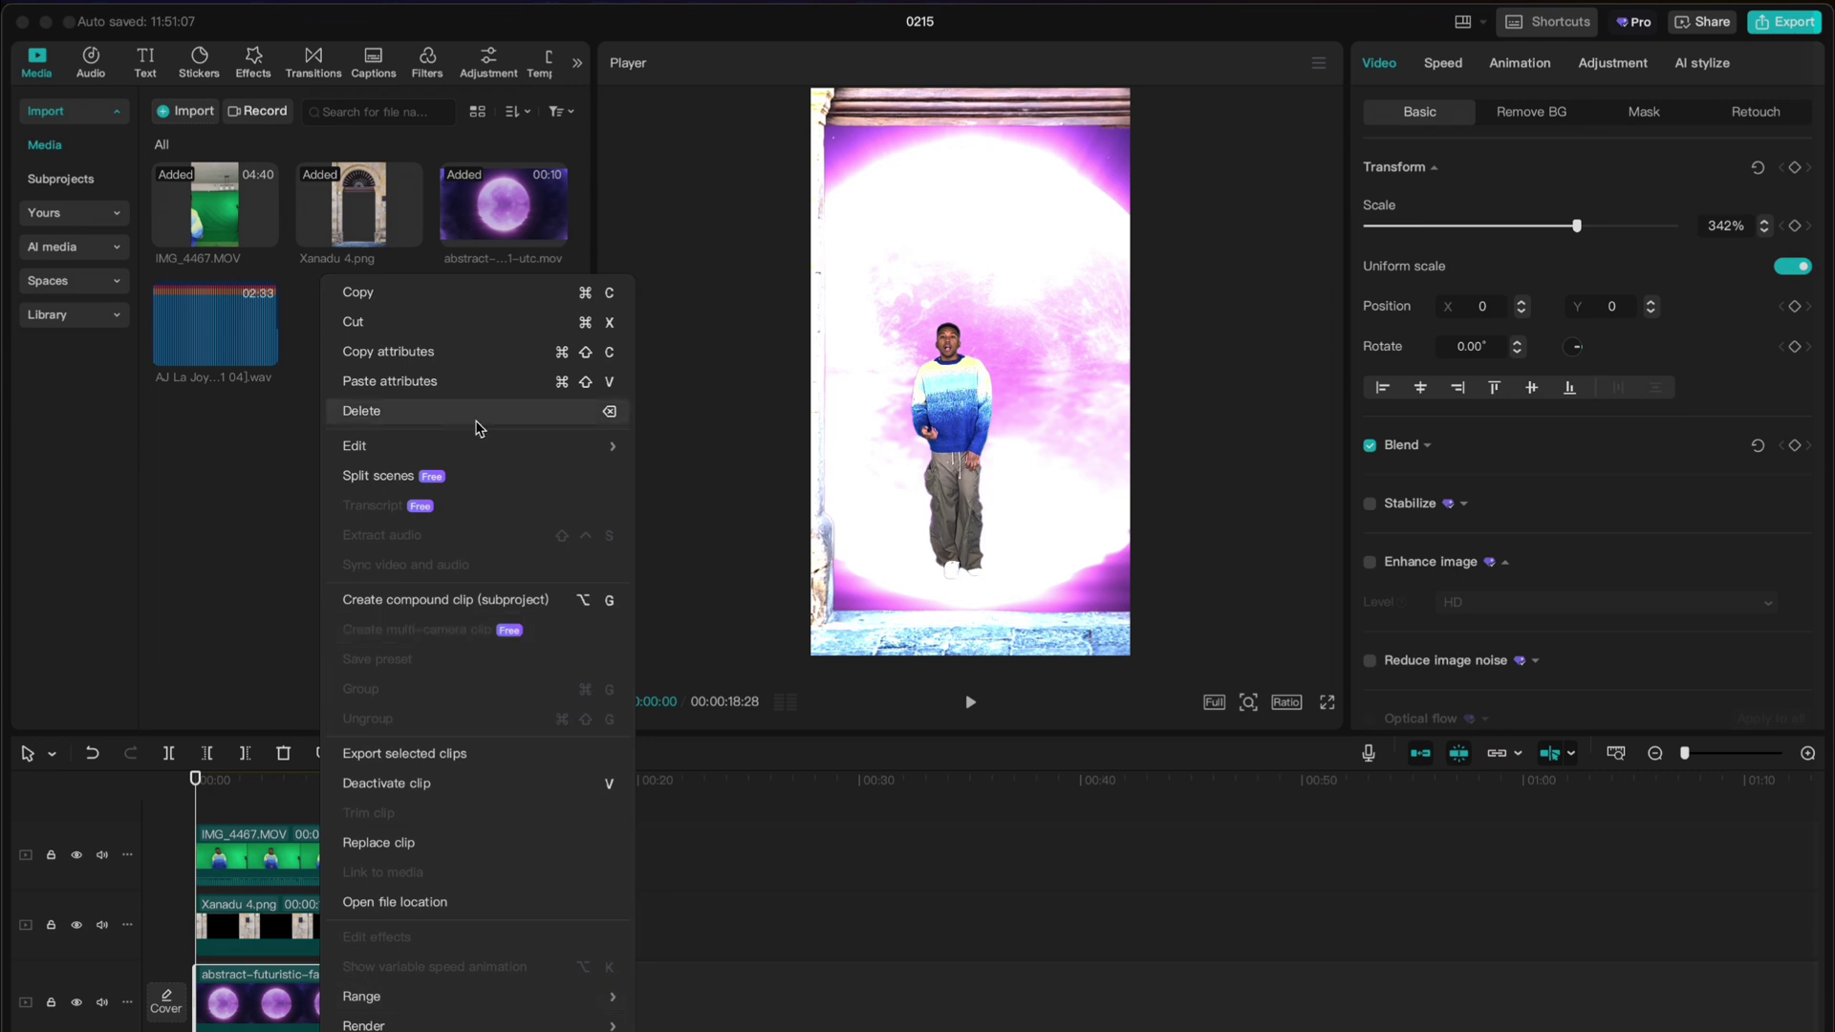
pyautogui.click(471, 299)
pyautogui.click(501, 956)
pyautogui.rightClick(509, 953)
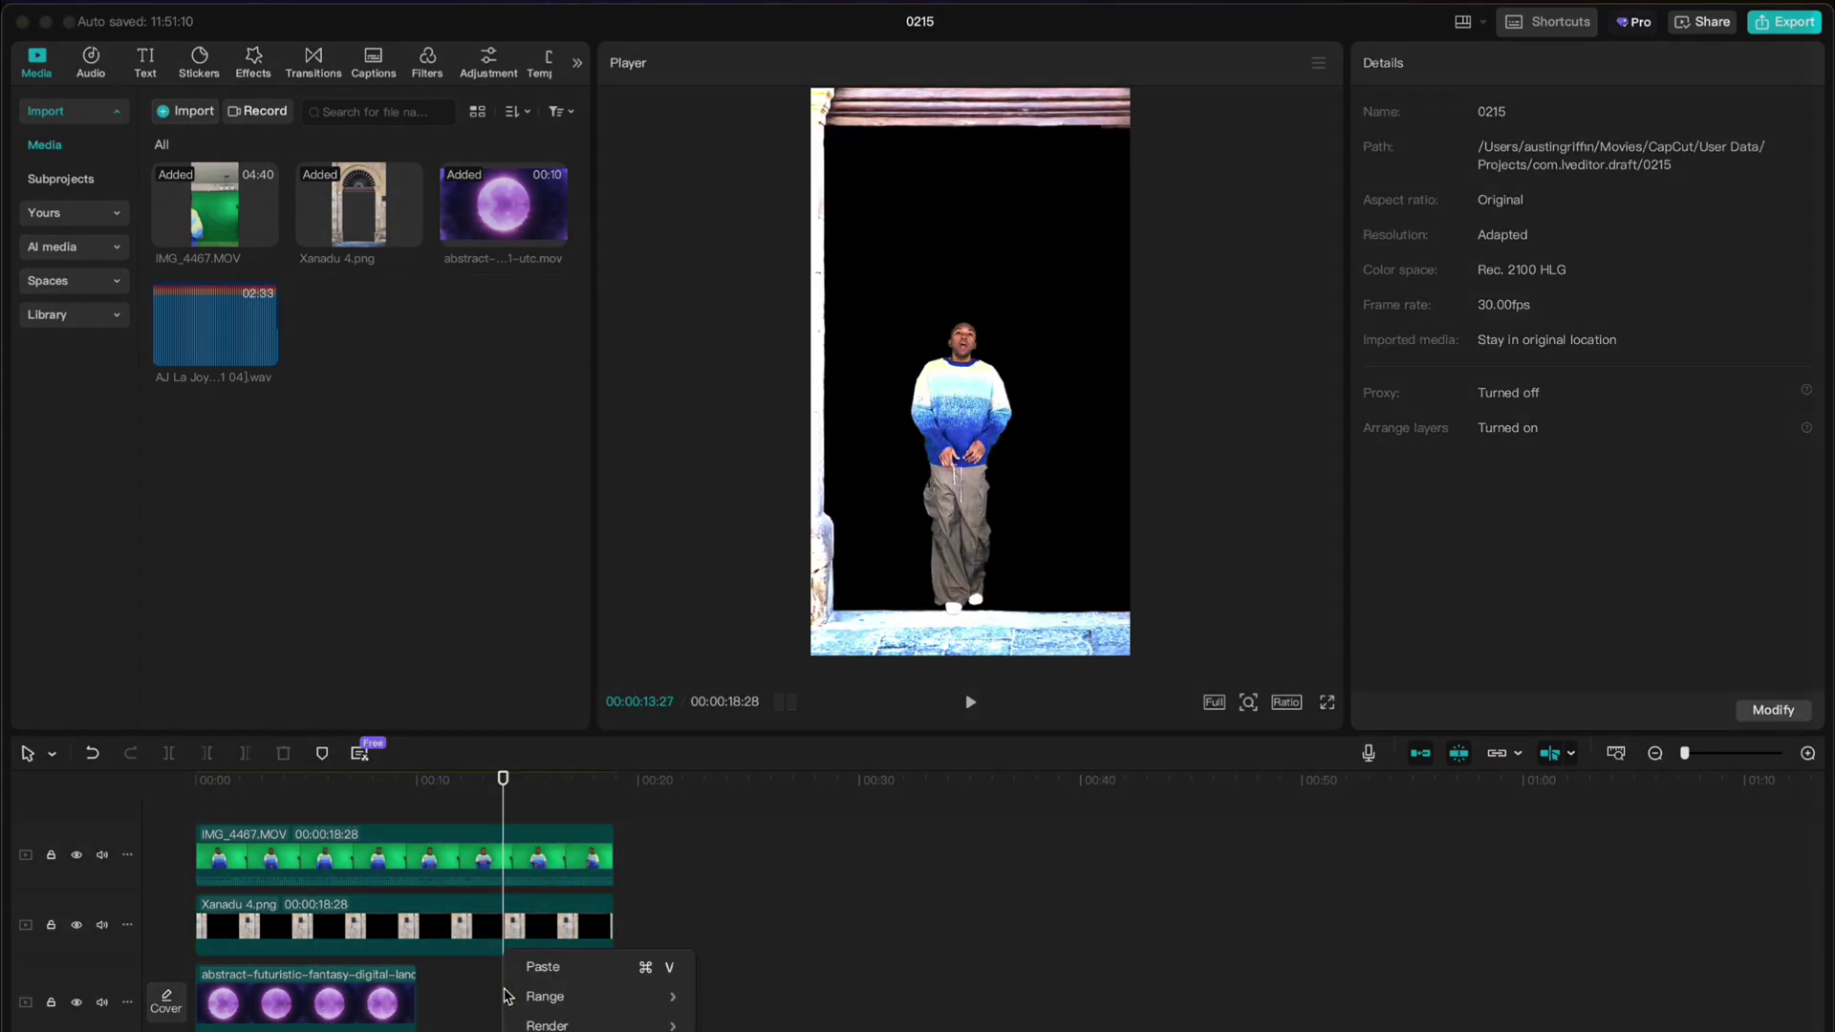
pyautogui.click(586, 965)
pyautogui.moveTo(585, 917); pyautogui.dragTo(498, 990)
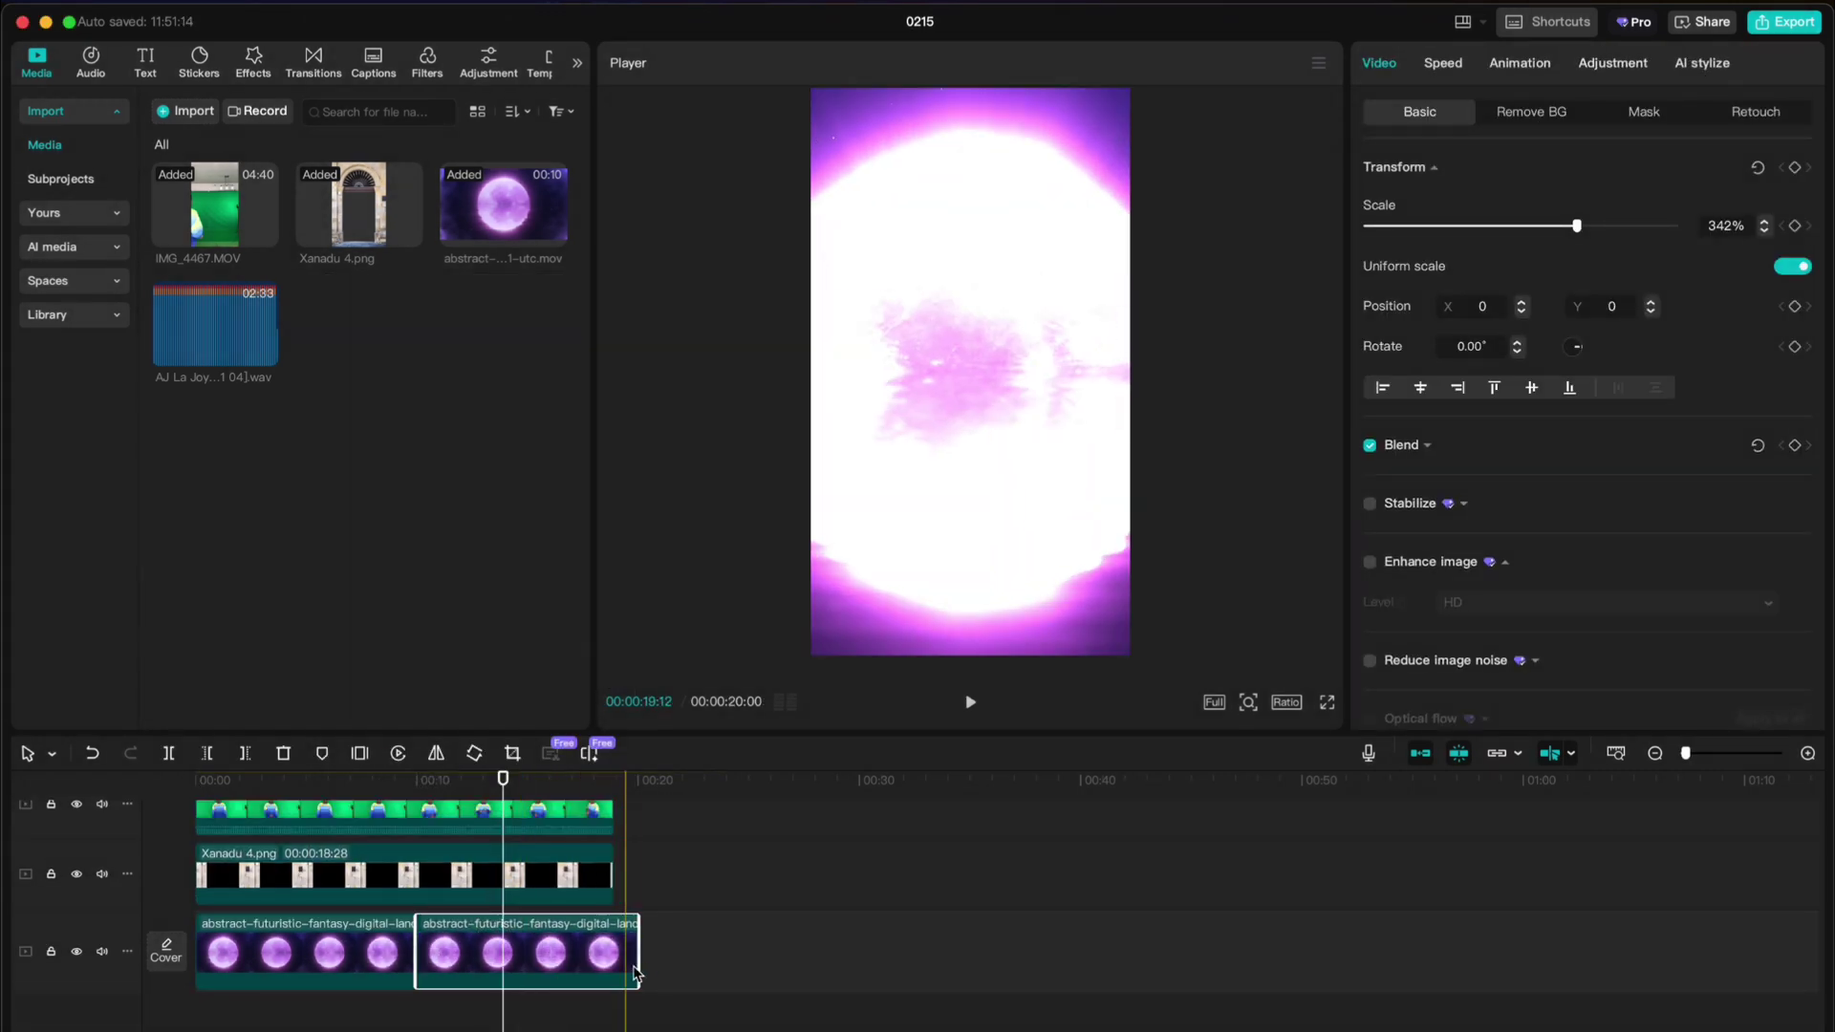
# Step: Reverse the second moon clip and trim its end to match the clips above
pyautogui.rightClick(478, 956)
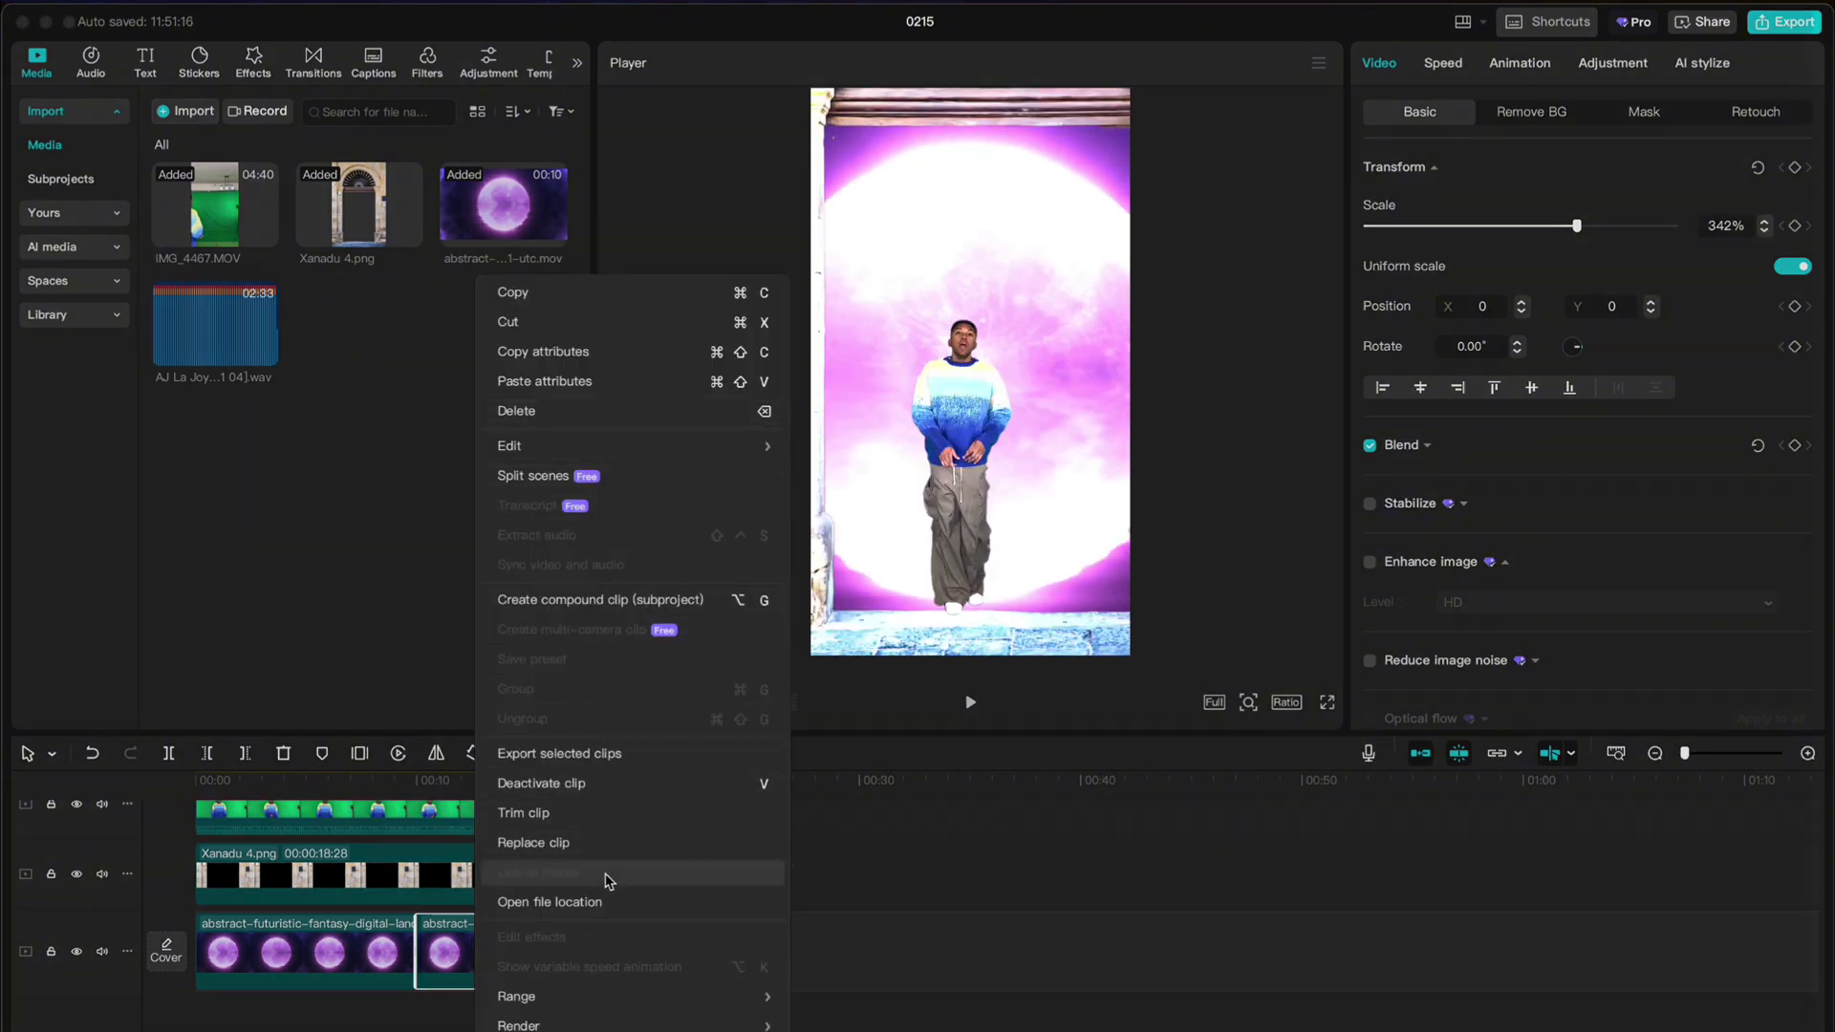
pyautogui.click(841, 909)
pyautogui.rightClick(483, 956)
pyautogui.moveTo(684, 442)
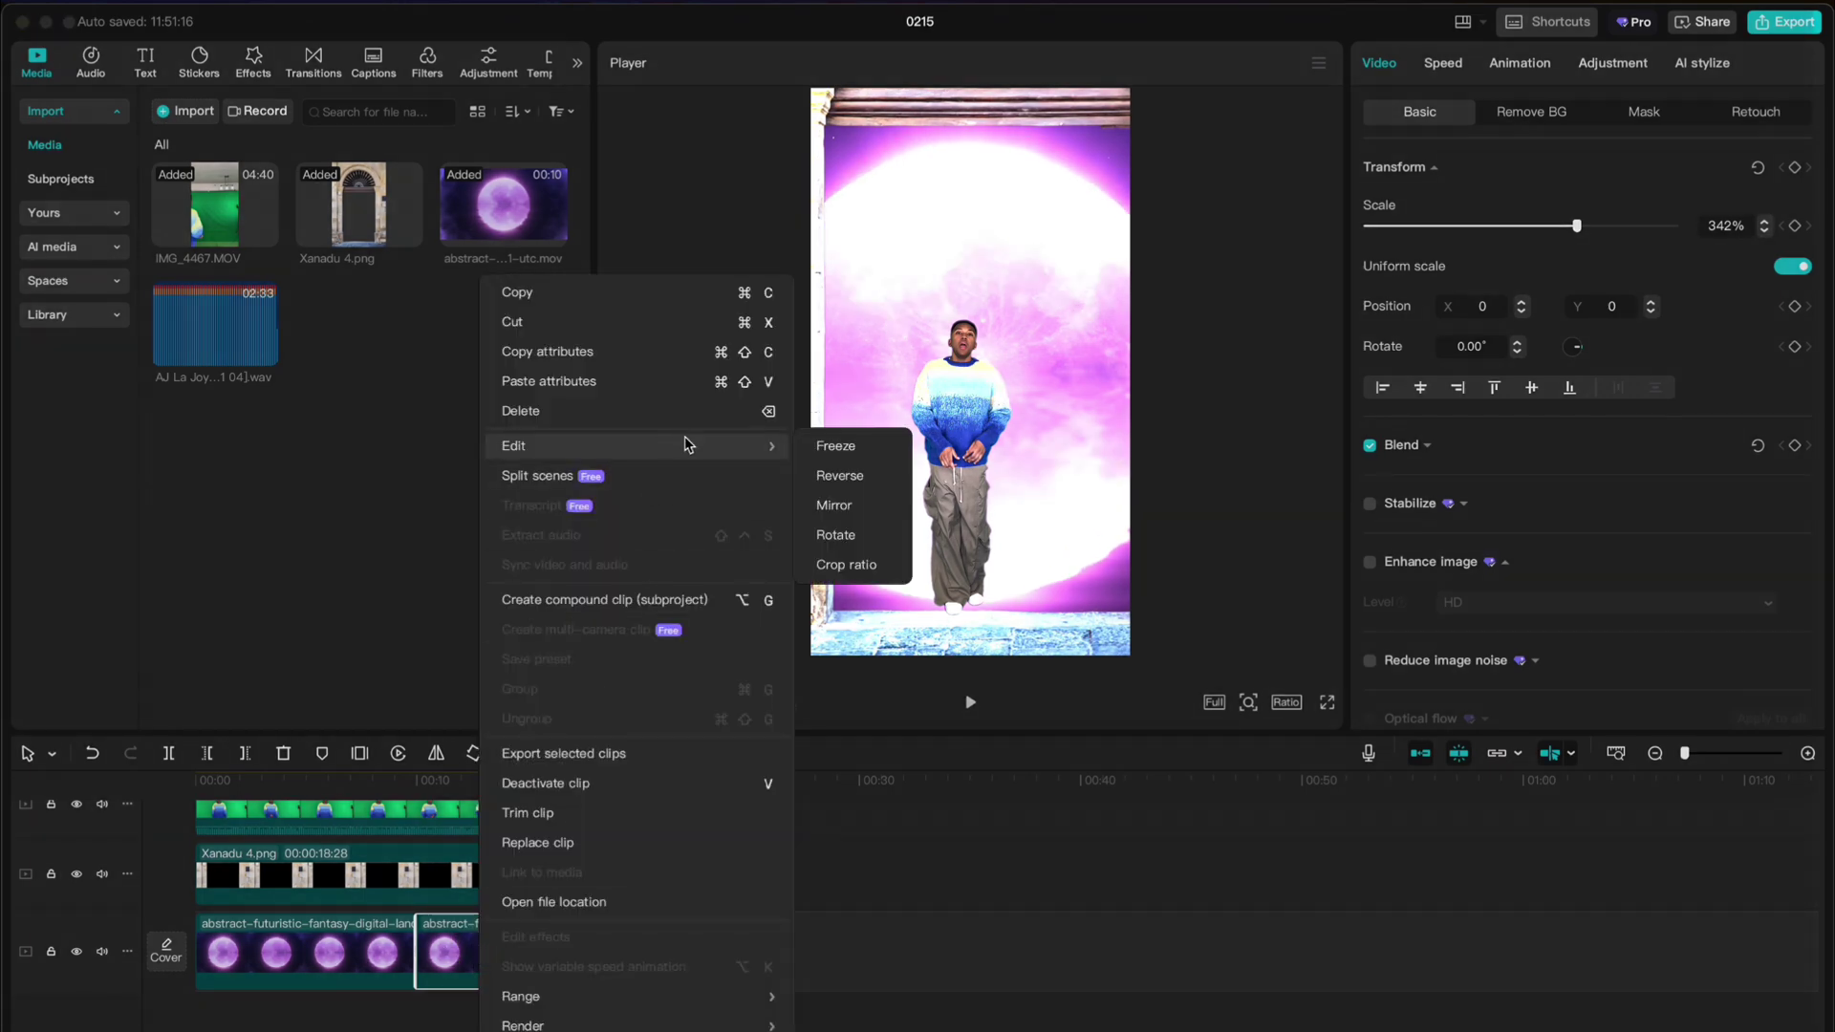
pyautogui.click(849, 477)
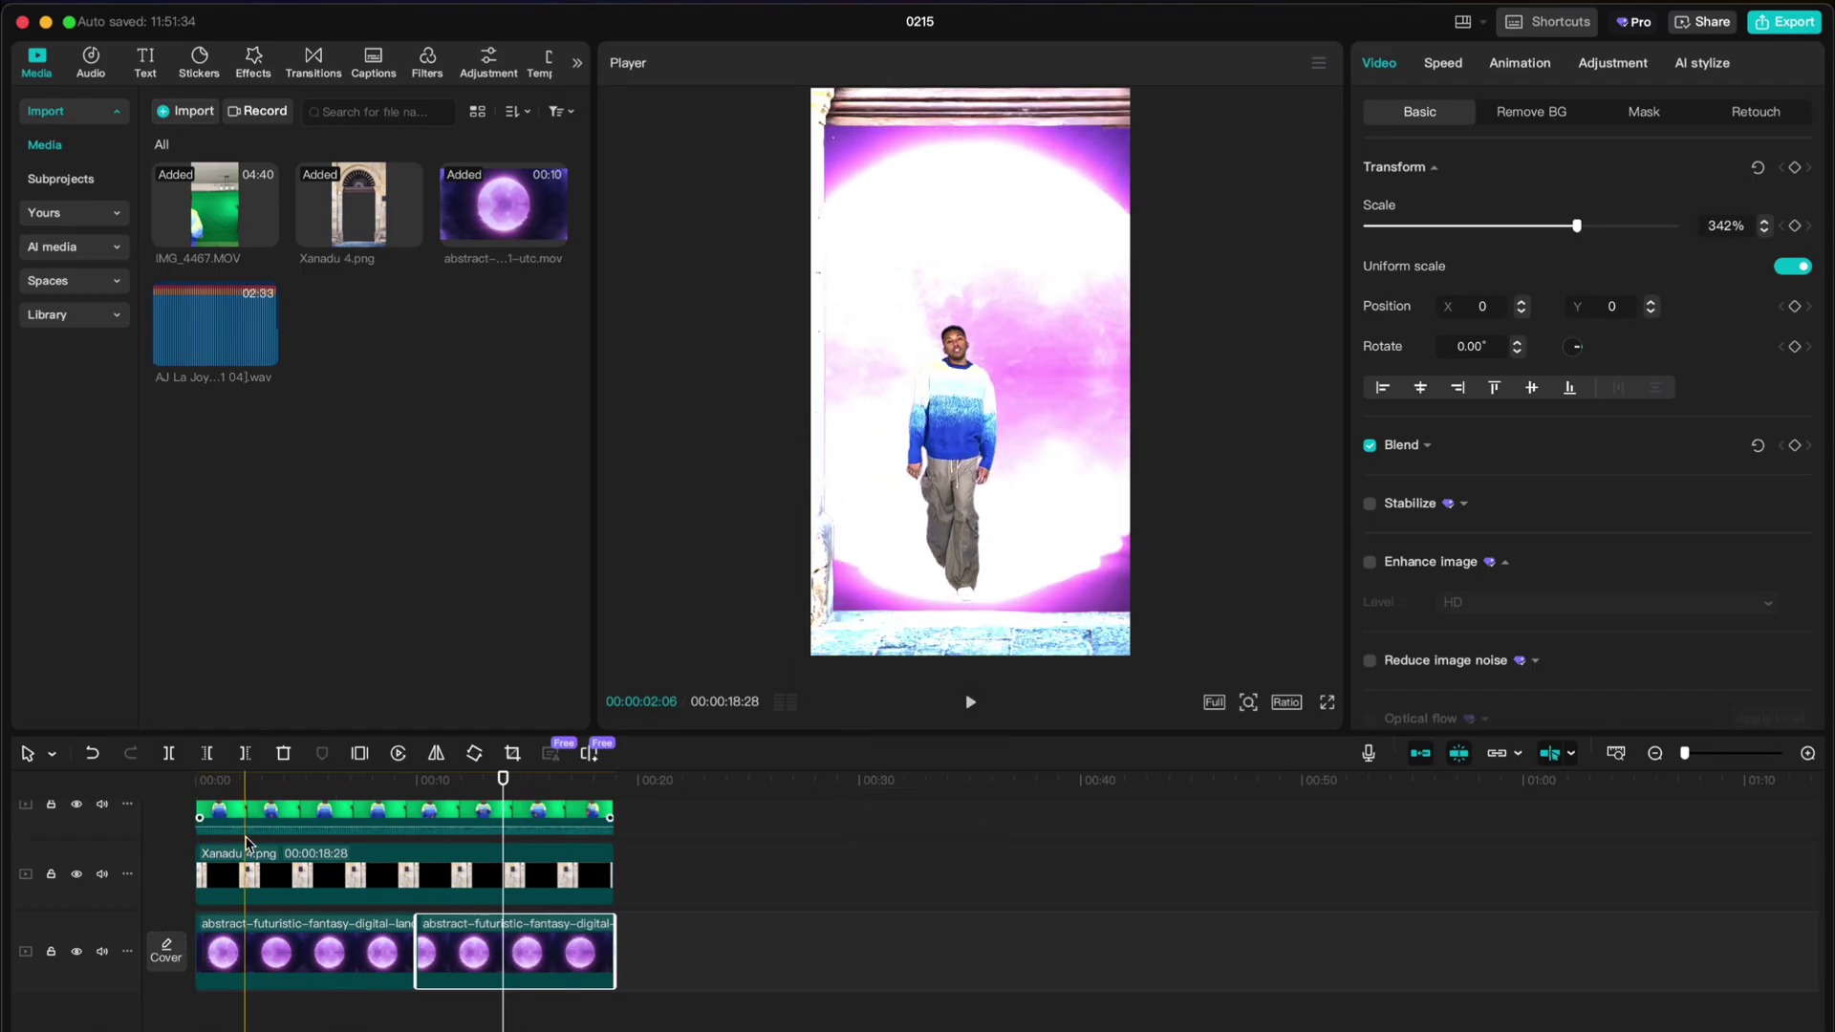
# Step: Set the tint of the first moon clip to -50 in its basic colour adjustments
pyautogui.click(239, 951)
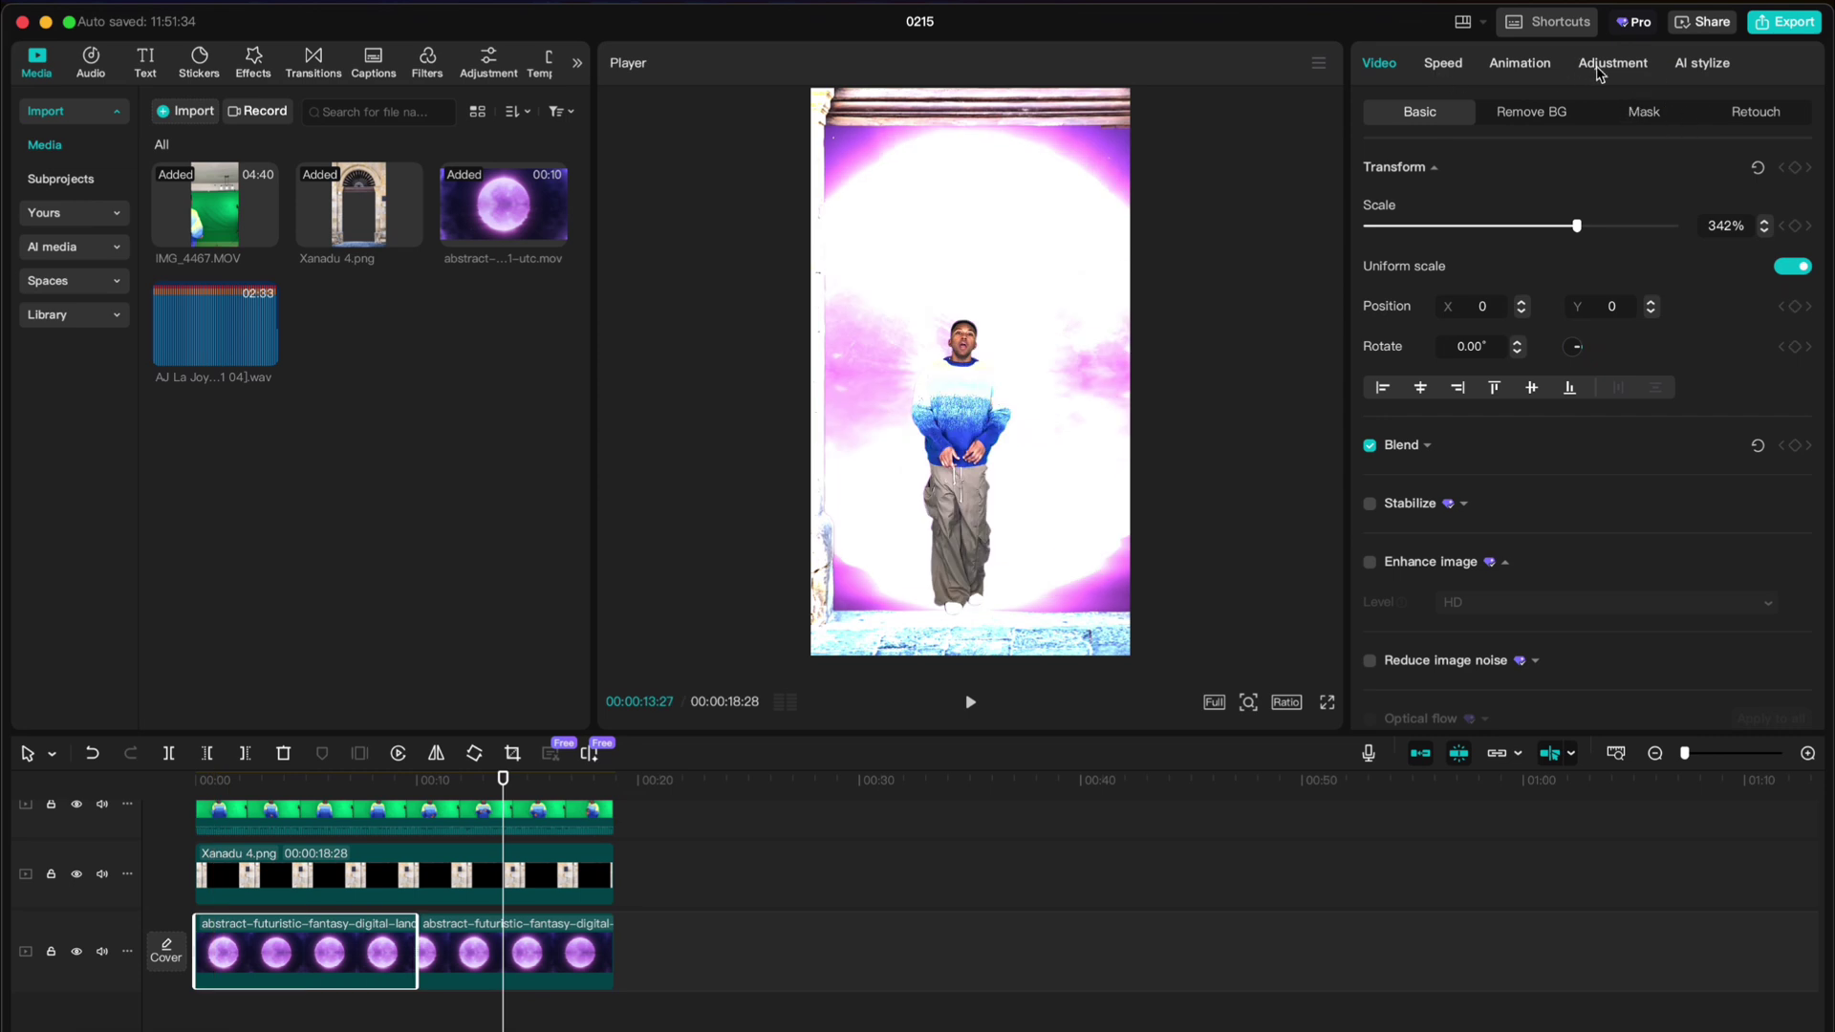
pyautogui.scroll(-10, 1515, 361)
pyautogui.scroll(10, 1549, 494)
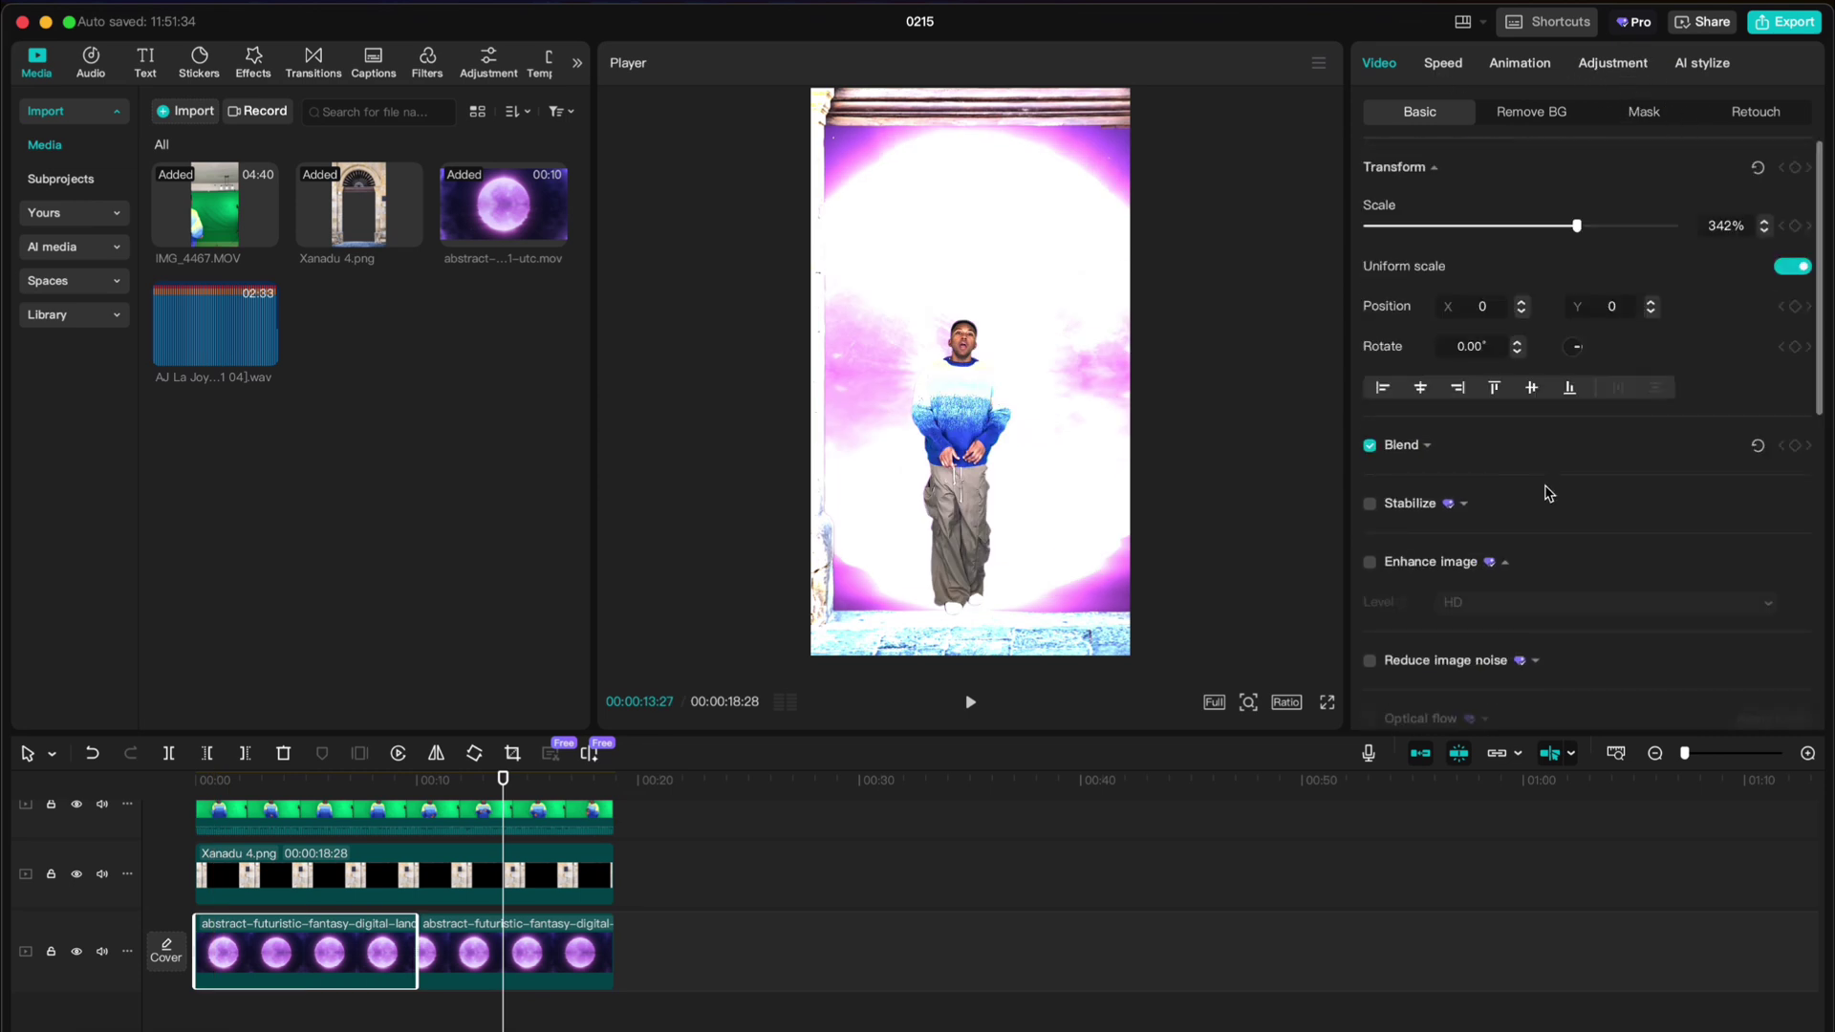
pyautogui.click(1608, 65)
pyautogui.scroll(-8, 1539, 301)
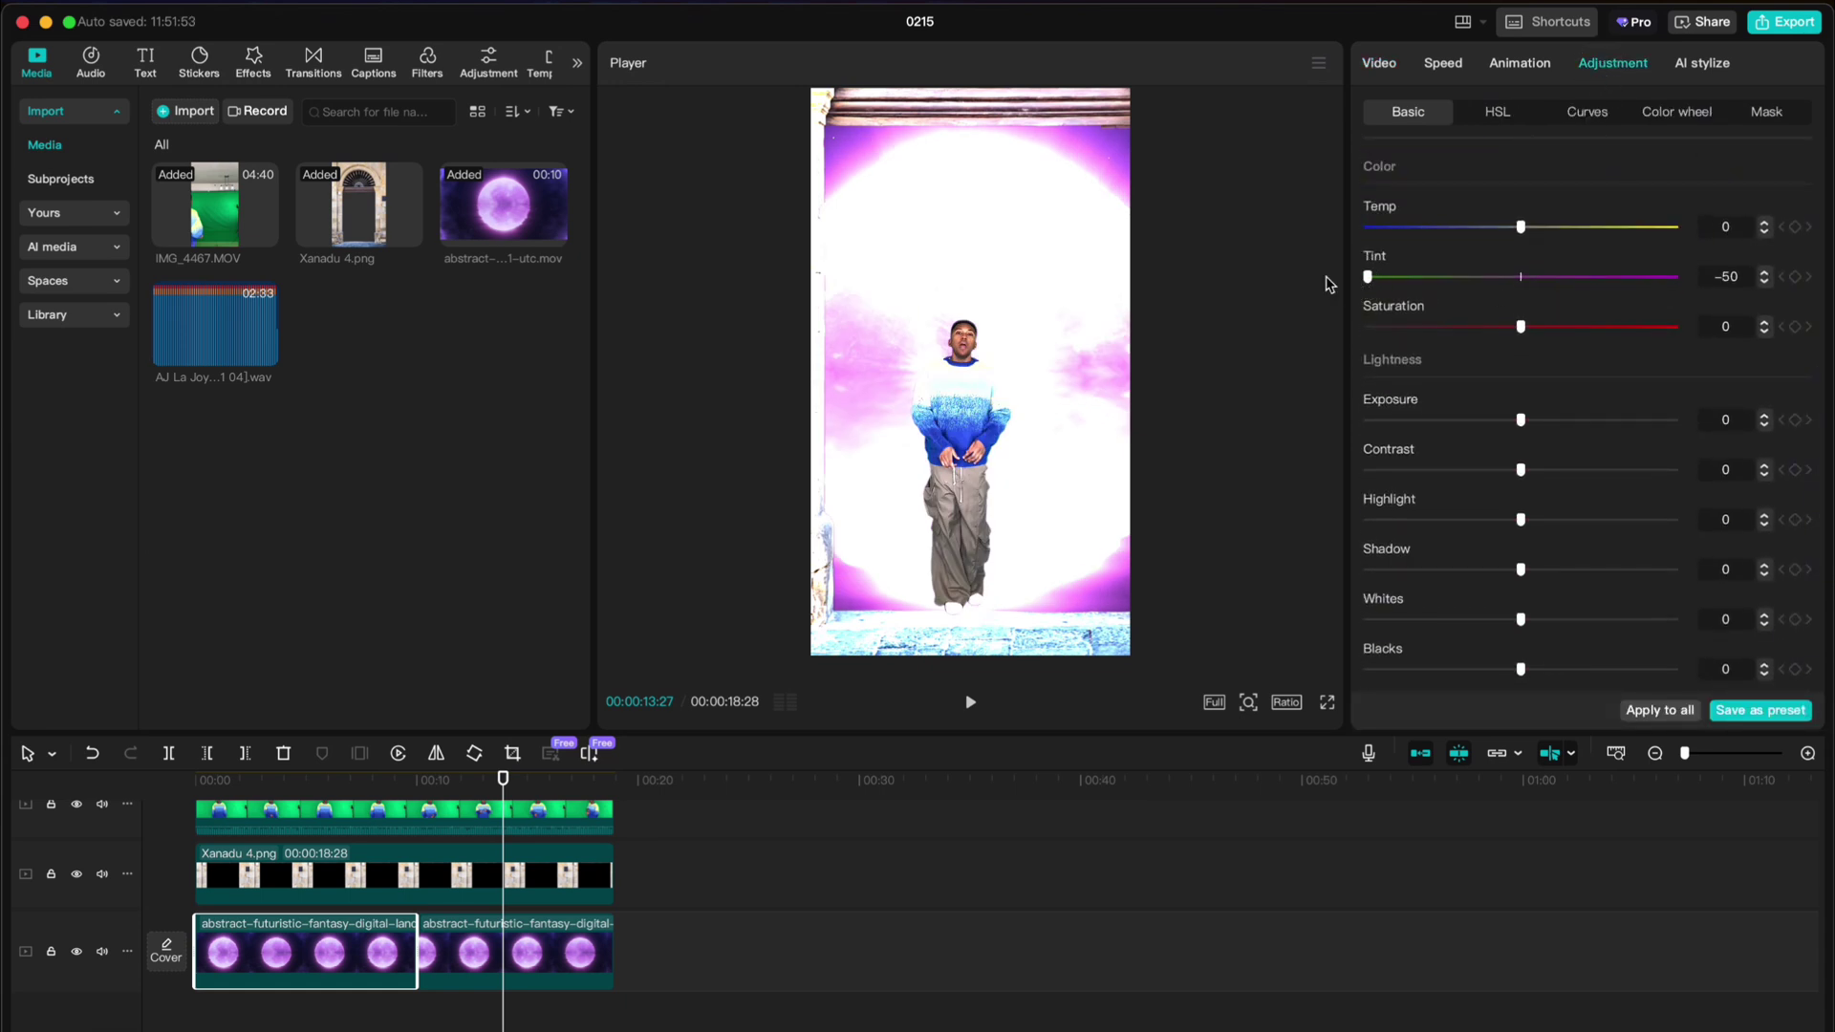
# Step: Raise the green curve of the first moon clip steeply to its maximum in the shadows and check the frame at about 6 seconds
pyautogui.click(1682, 112)
pyautogui.click(1609, 114)
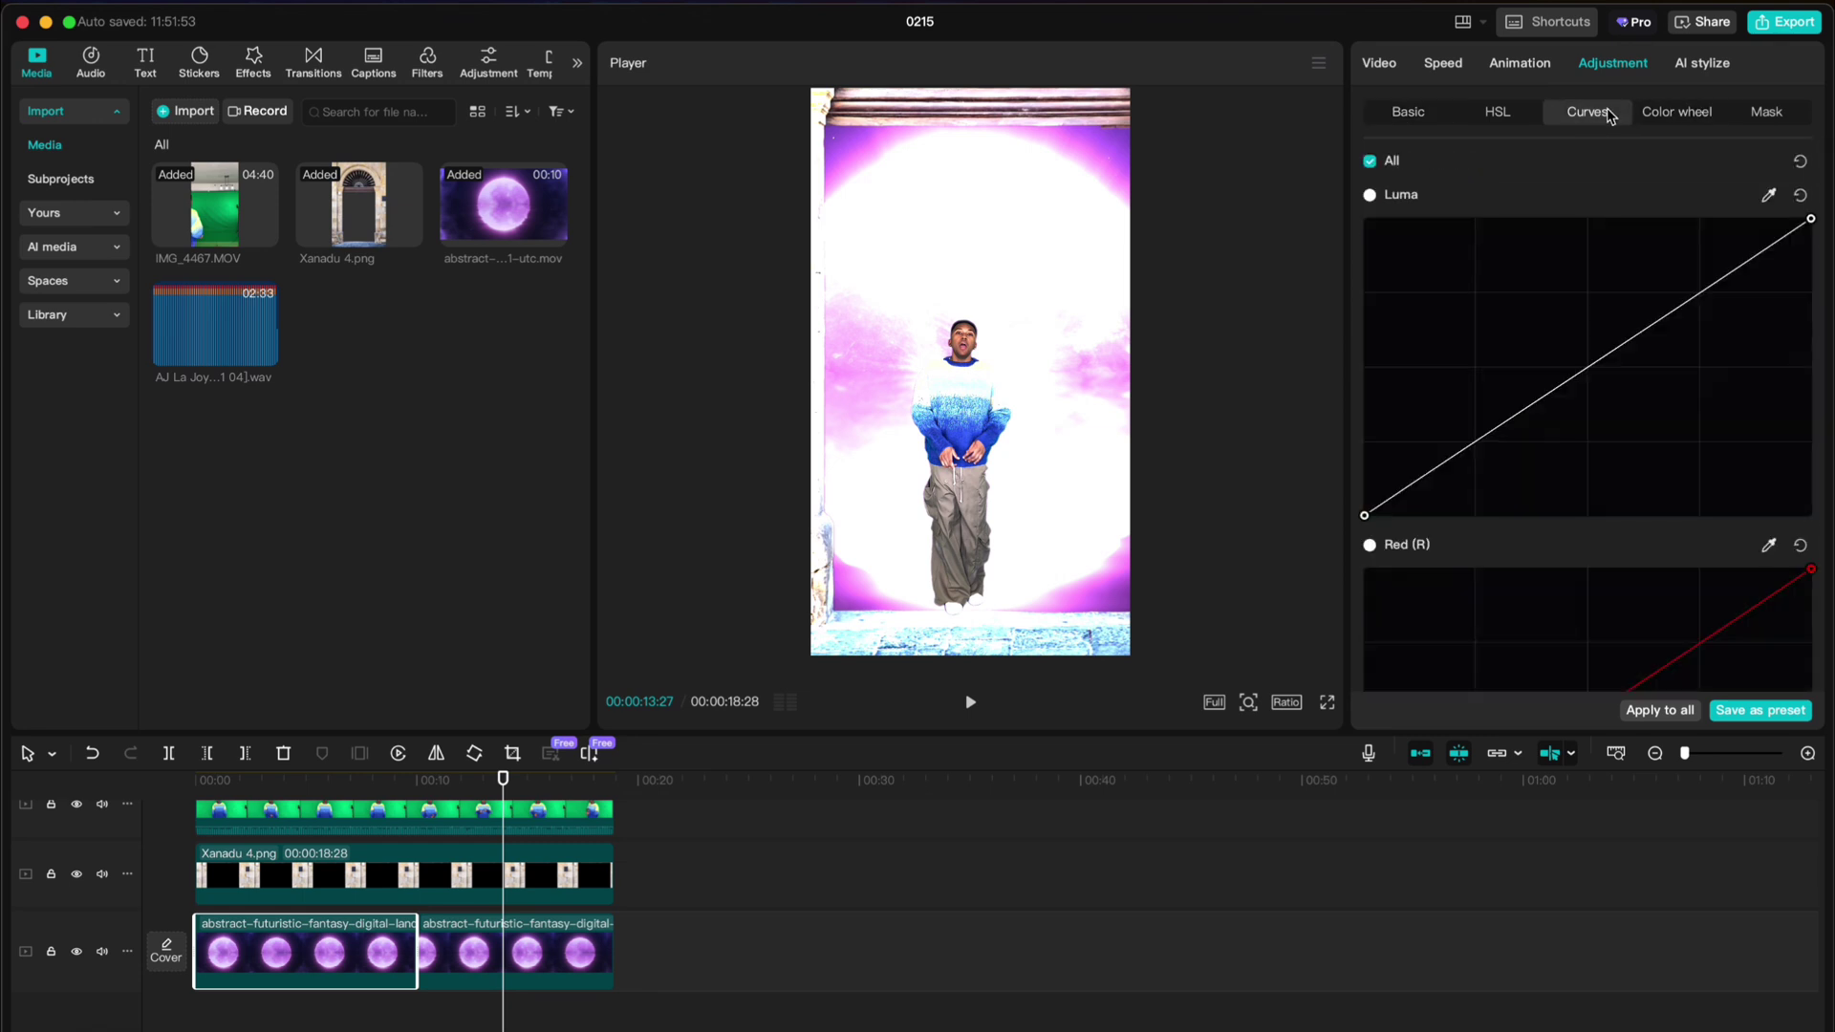
pyautogui.scroll(-6, 1642, 423)
pyautogui.moveTo(1641, 502); pyautogui.dragTo(1466, 355)
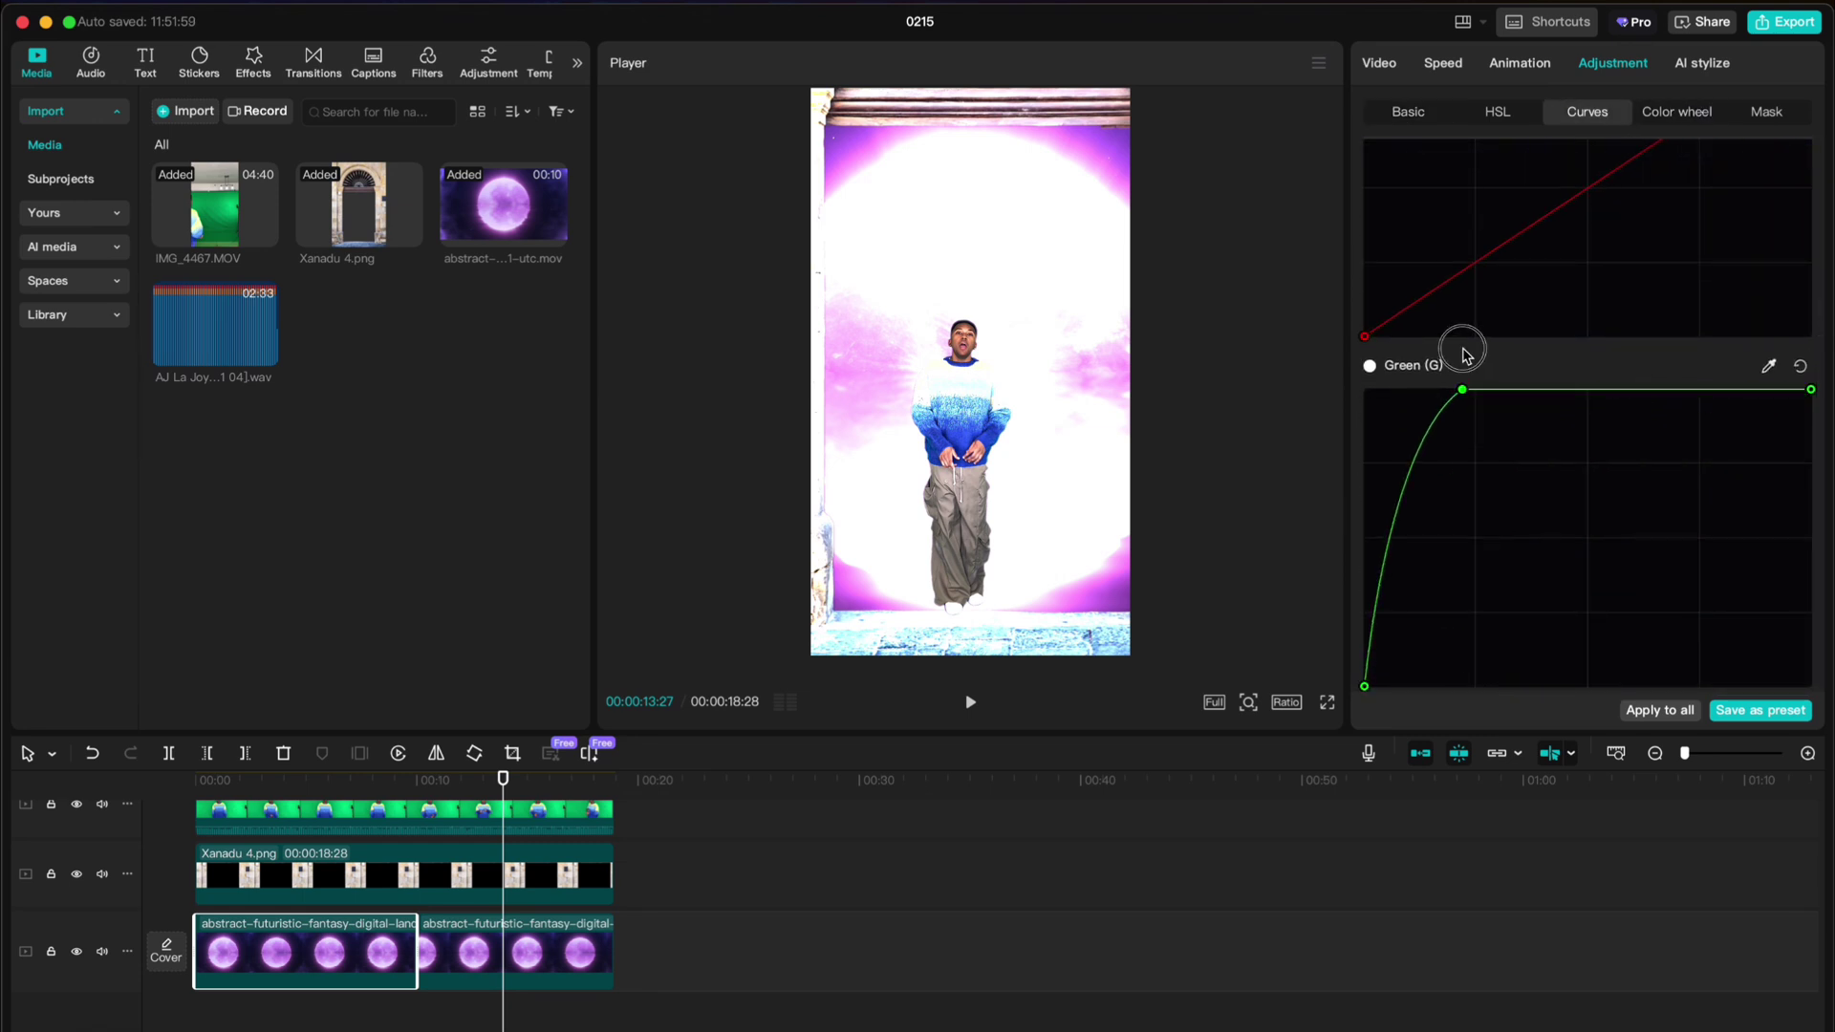
pyautogui.click(338, 779)
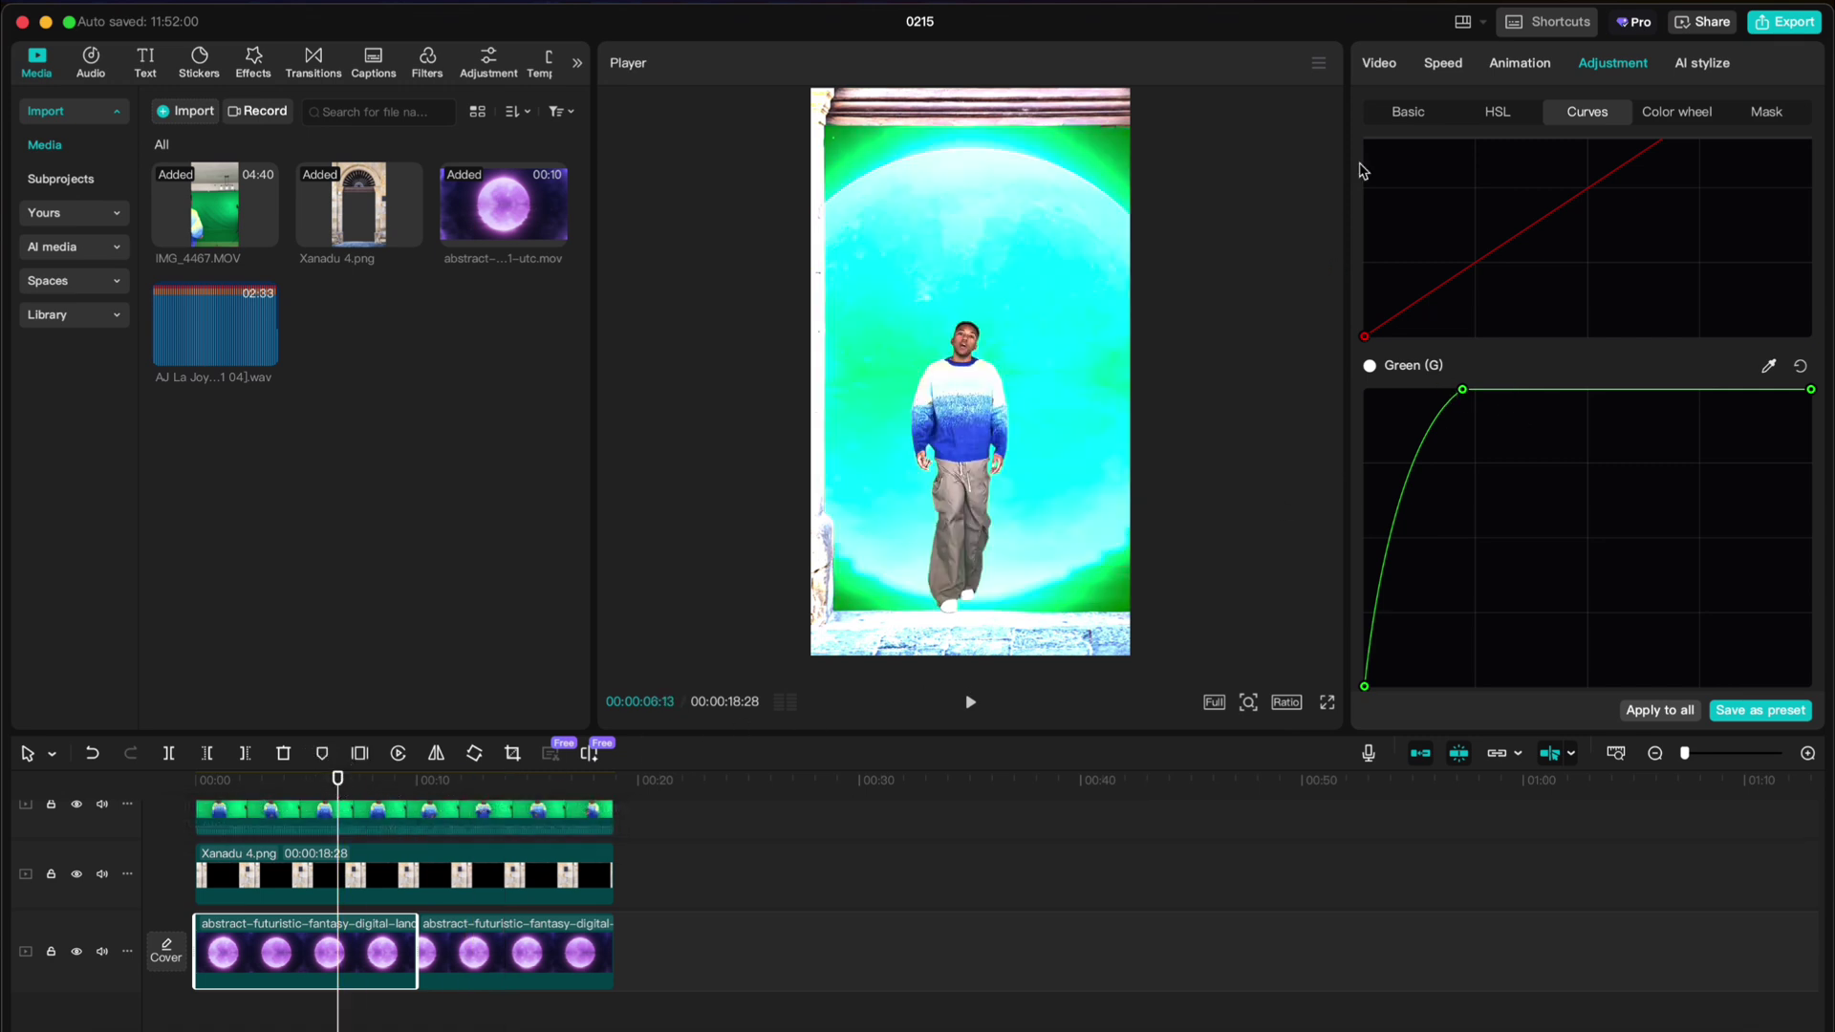
# Step: Delete the second moon clip and replace it with a copy of the recoloured first one on the bottom track
pyautogui.click(1379, 64)
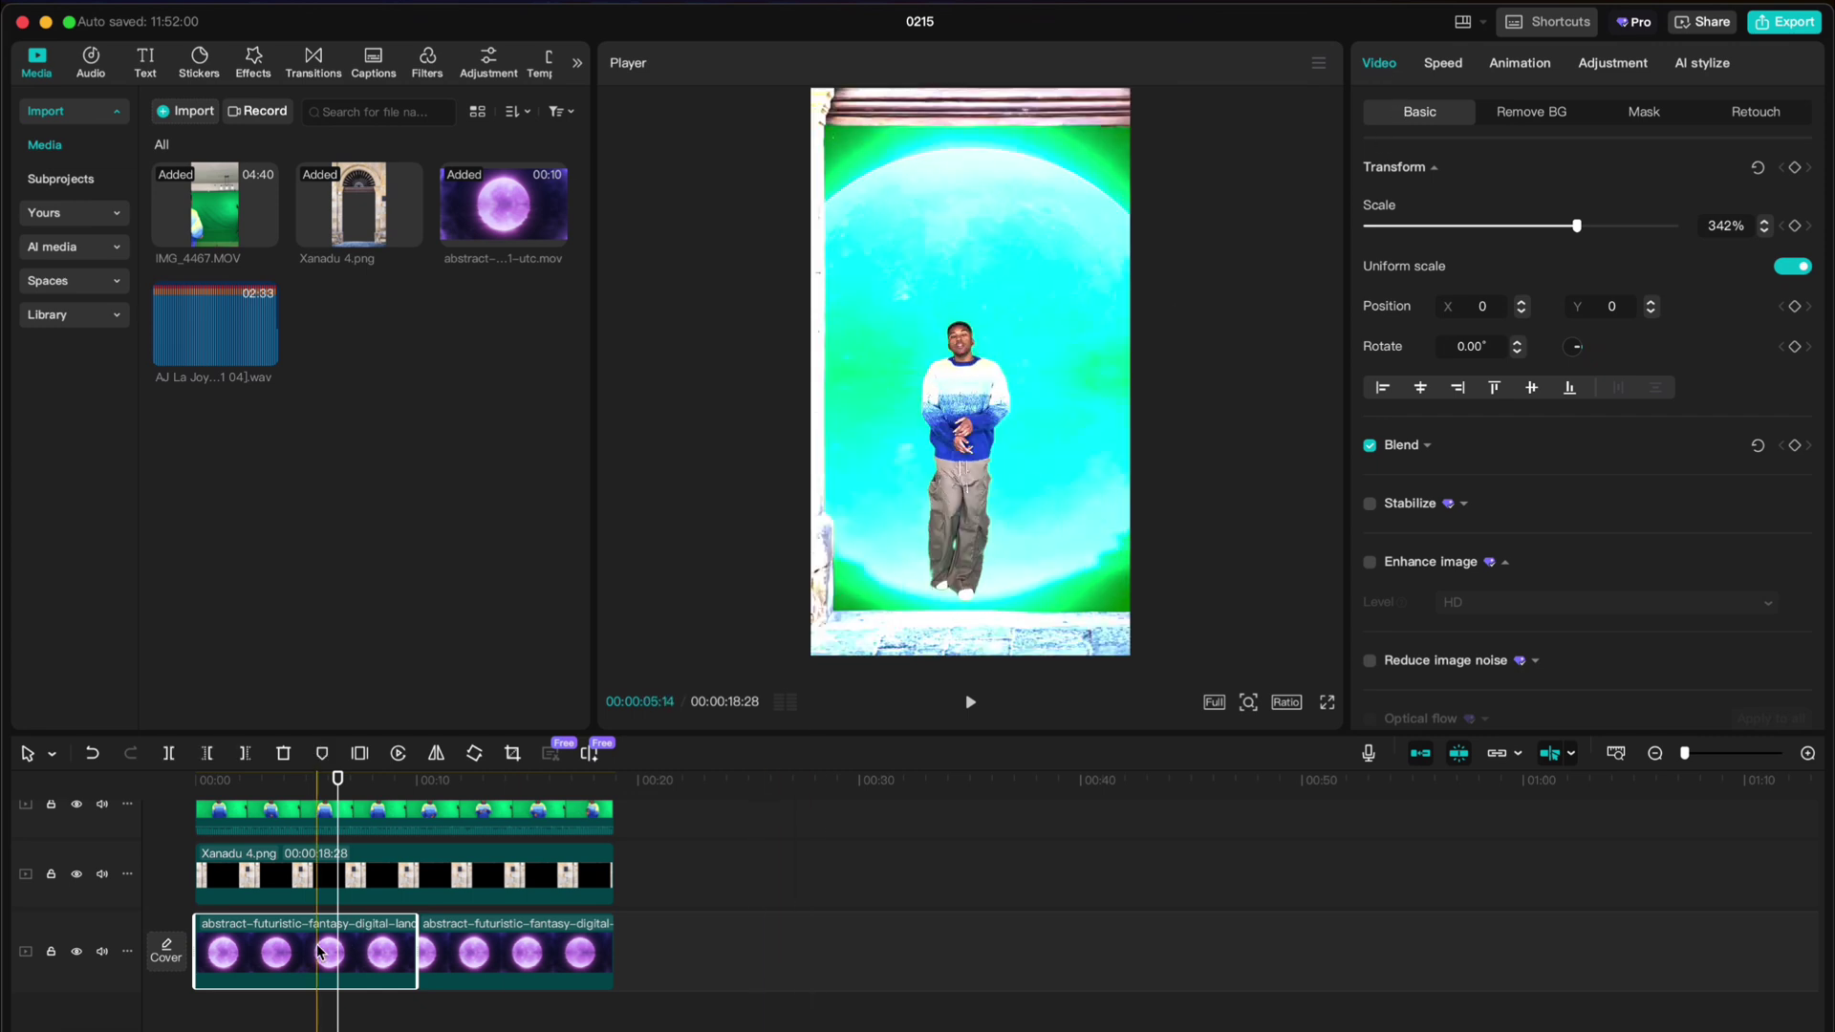
pyautogui.click(562, 949)
pyautogui.press('Delete')
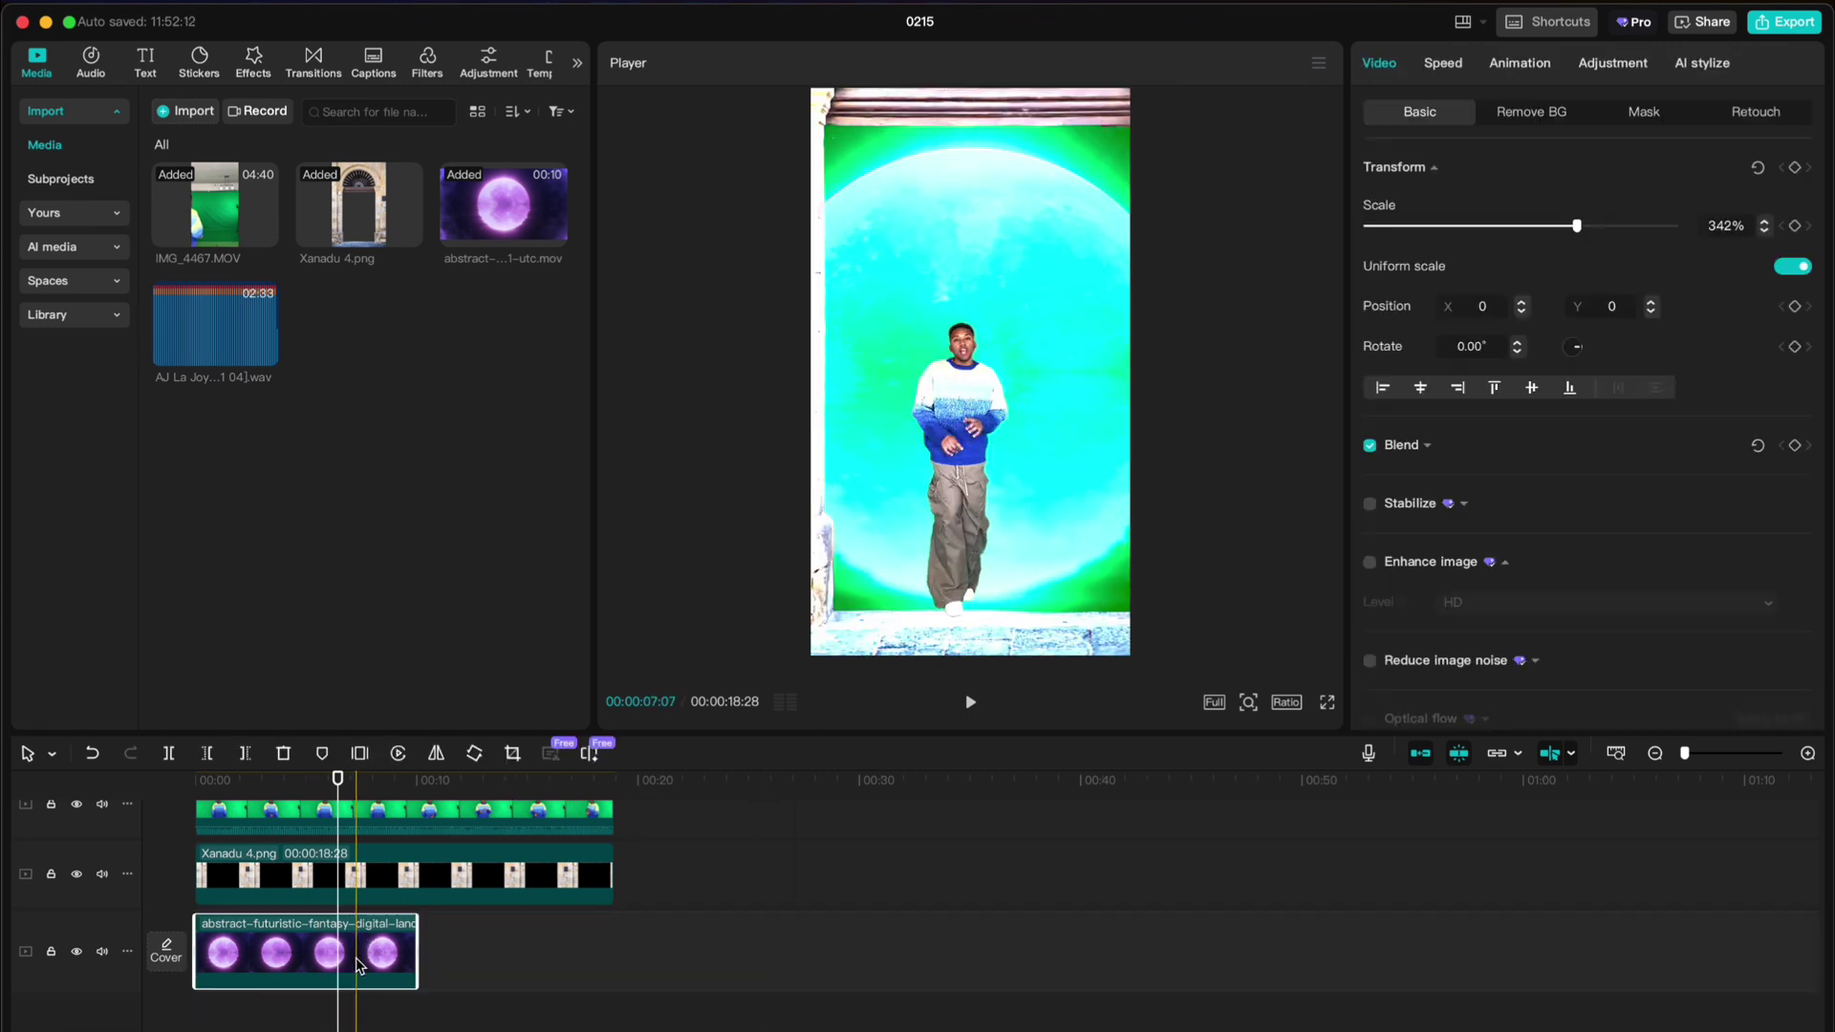
pyautogui.click(505, 994)
pyautogui.hotkey('ctrl', 'z')
pyautogui.moveTo(542, 951); pyautogui.dragTo(457, 964)
# Step: Reverse the recoloured duplicate moon clip and trim its end to 00:00:18:28
pyautogui.rightClick(457, 964)
pyautogui.moveTo(731, 440)
pyautogui.click(817, 475)
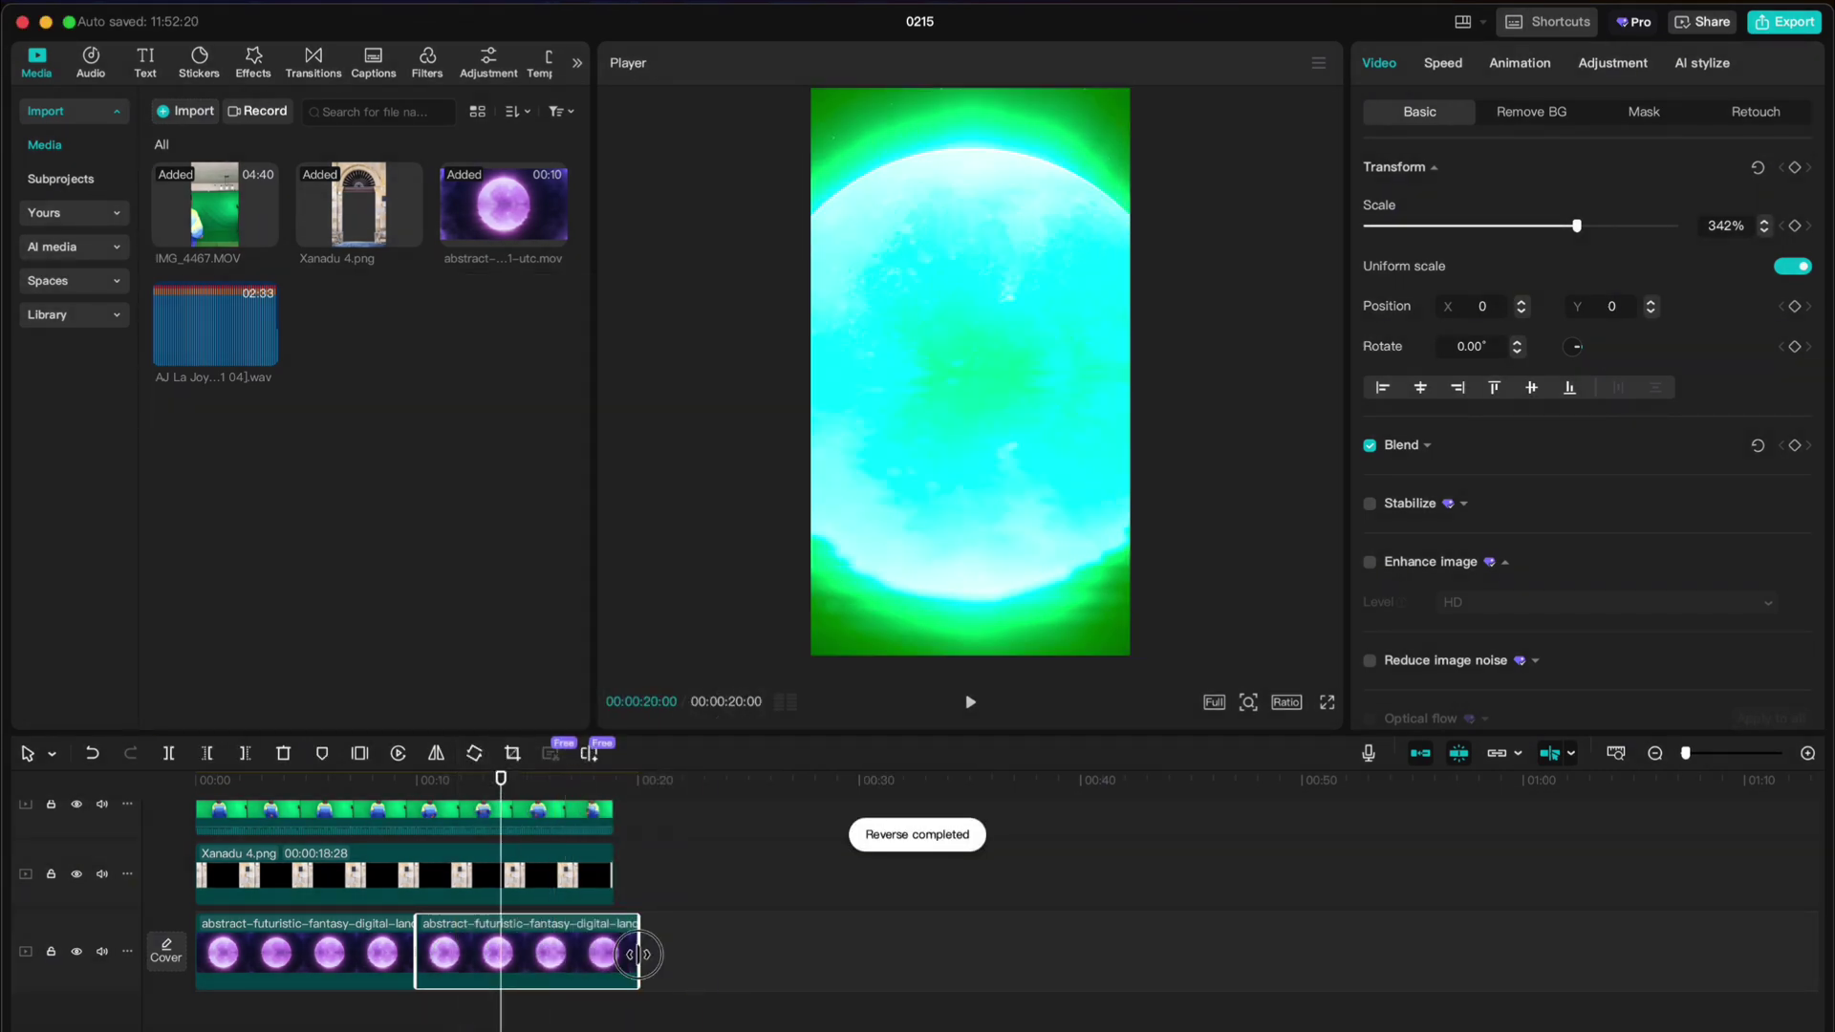
# Step: Set the tint of the Xanadu 4.png doorway clip to -47 in its basic colour adjustments
pyautogui.click(232, 779)
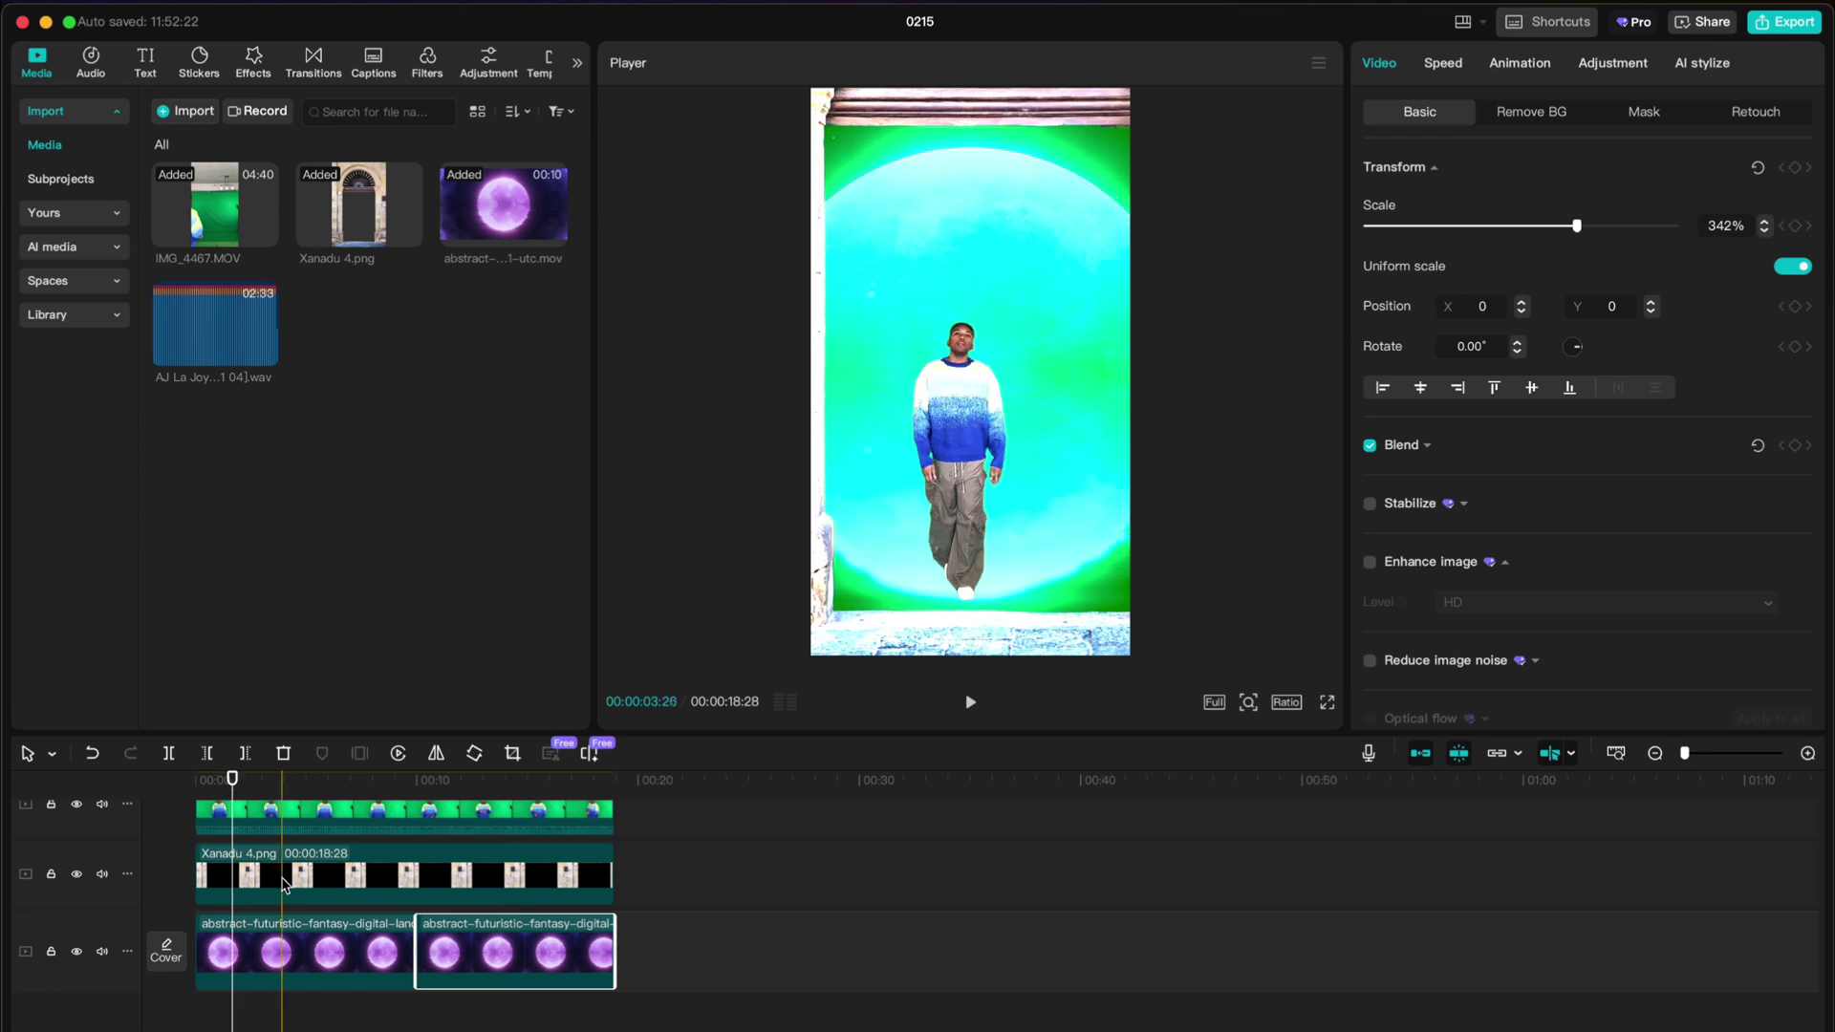
pyautogui.click(283, 874)
pyautogui.click(1628, 64)
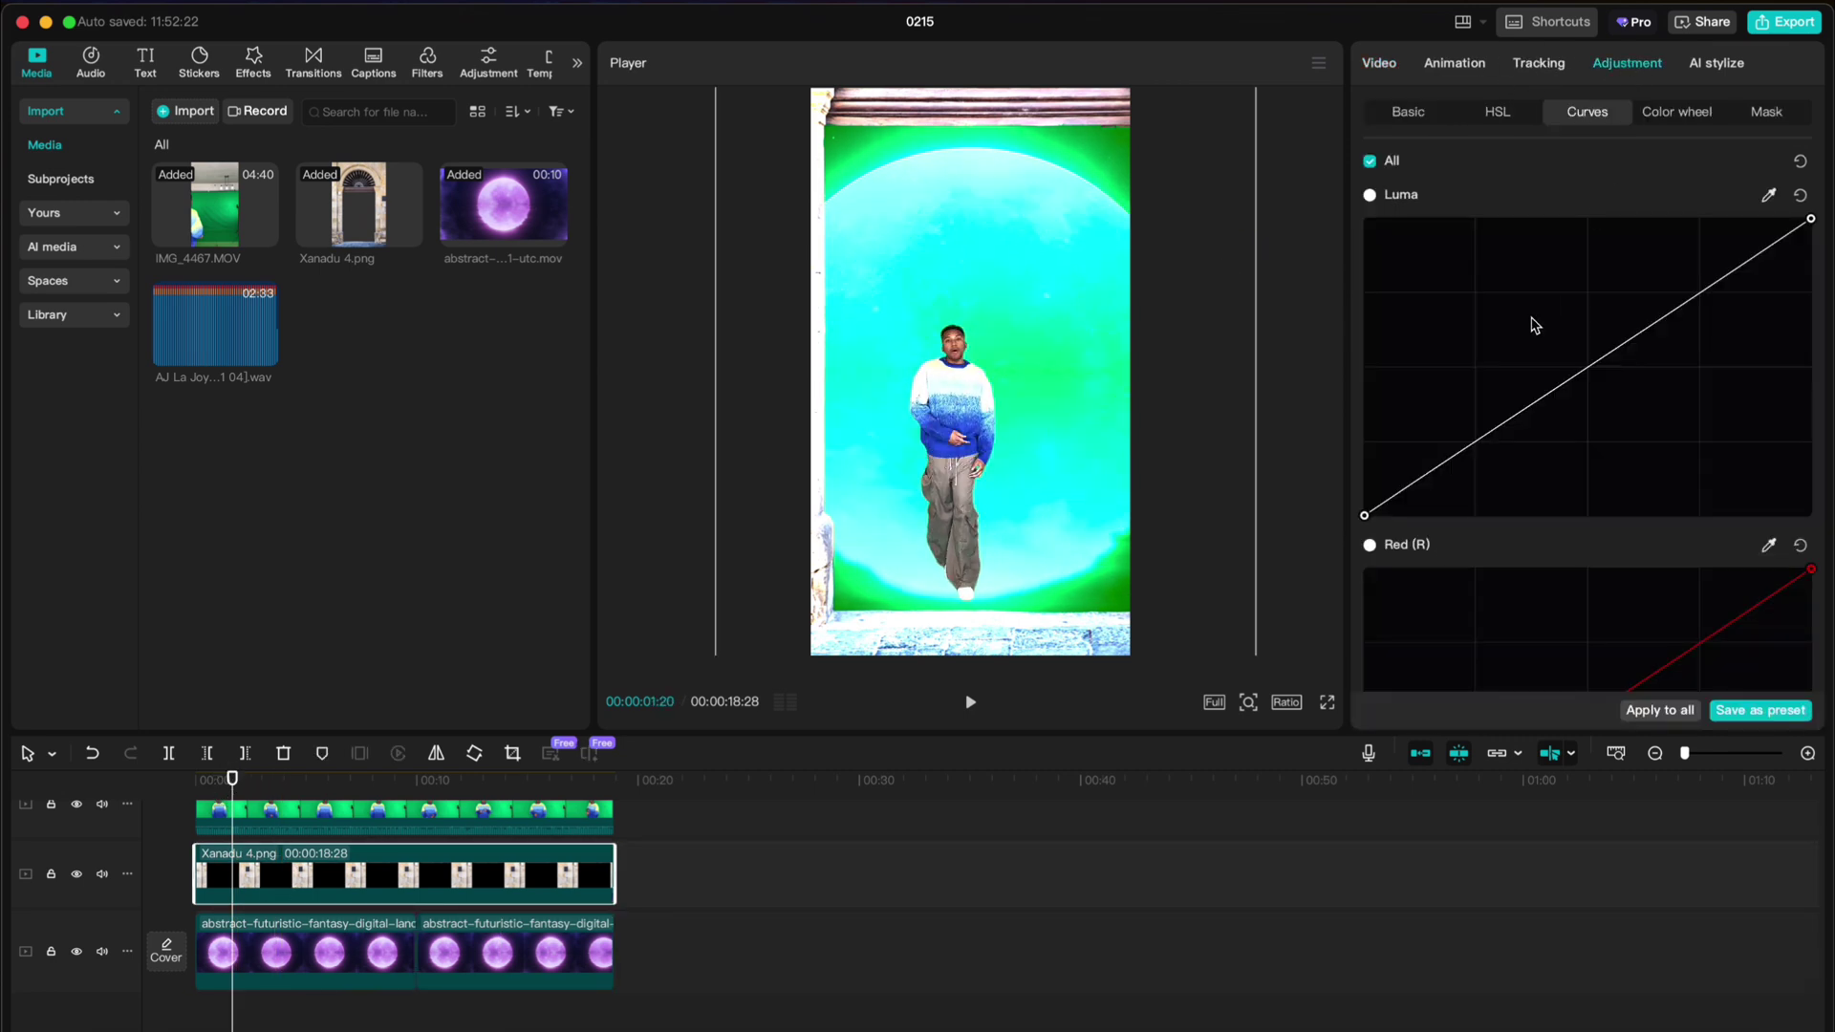
pyautogui.click(1410, 113)
pyautogui.scroll(-5, 1491, 344)
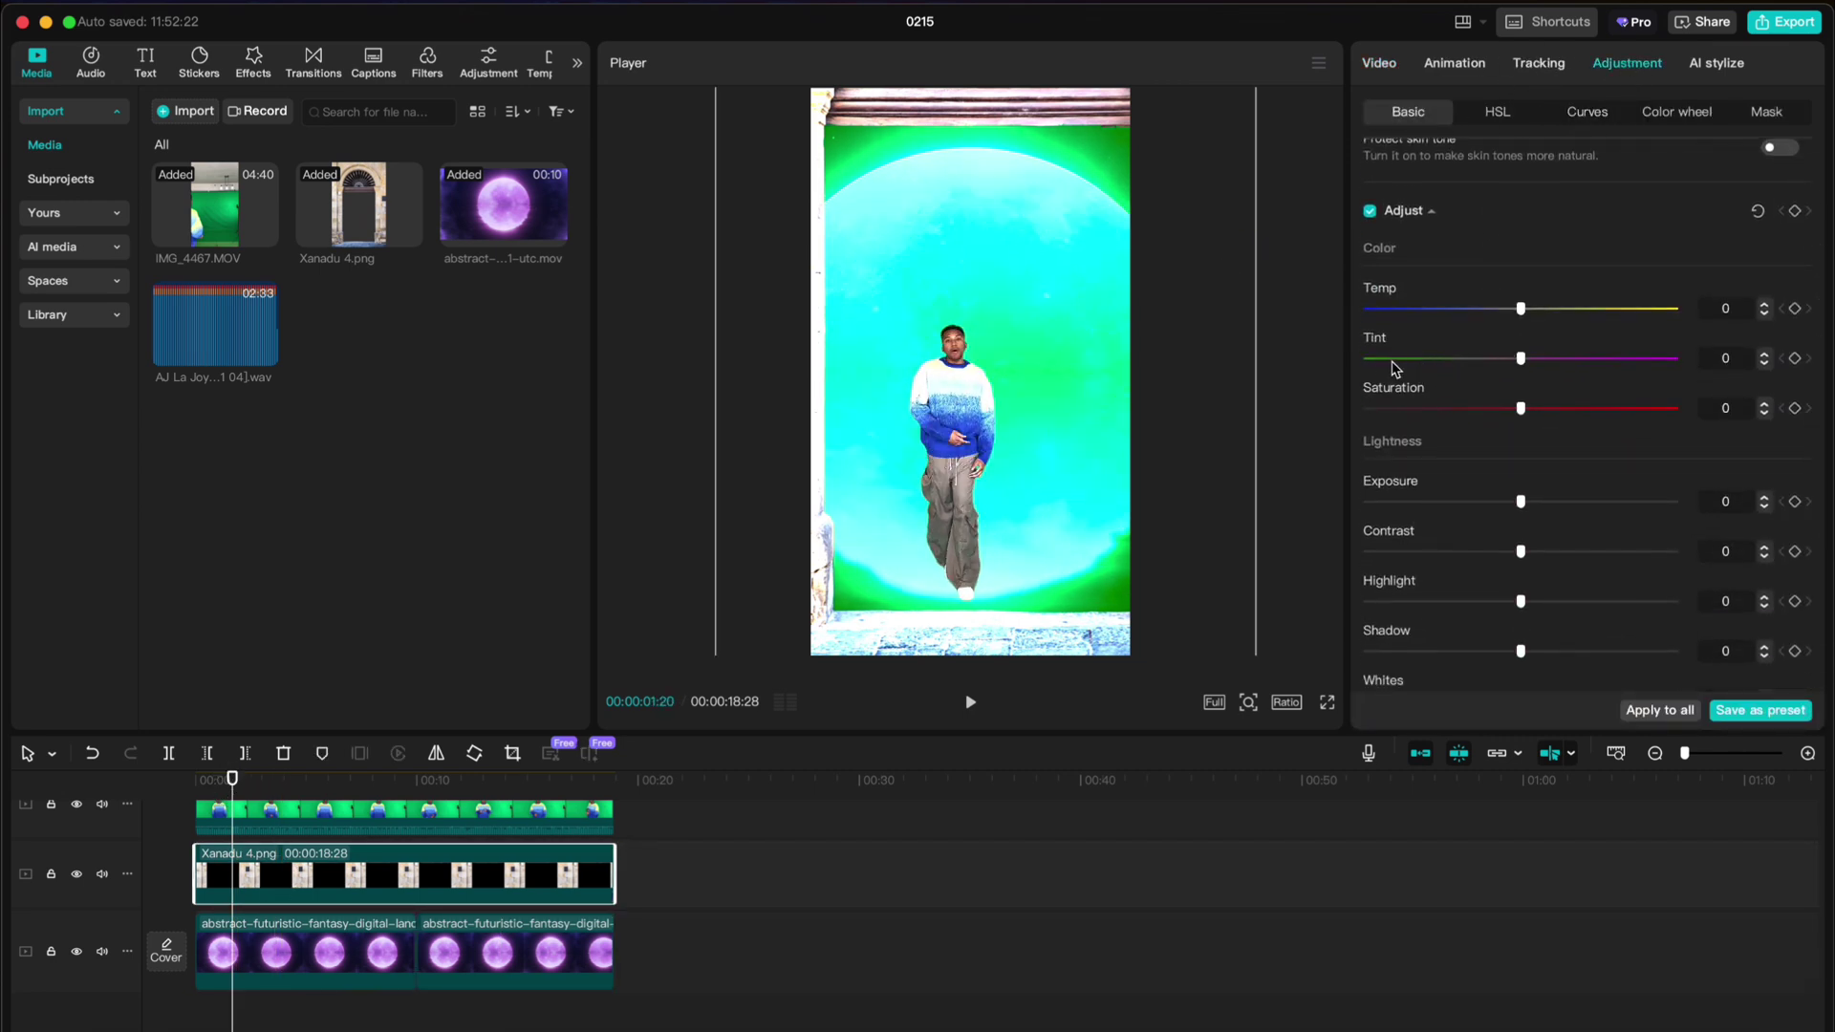
pyautogui.moveTo(1520, 358); pyautogui.dragTo(1376, 363)
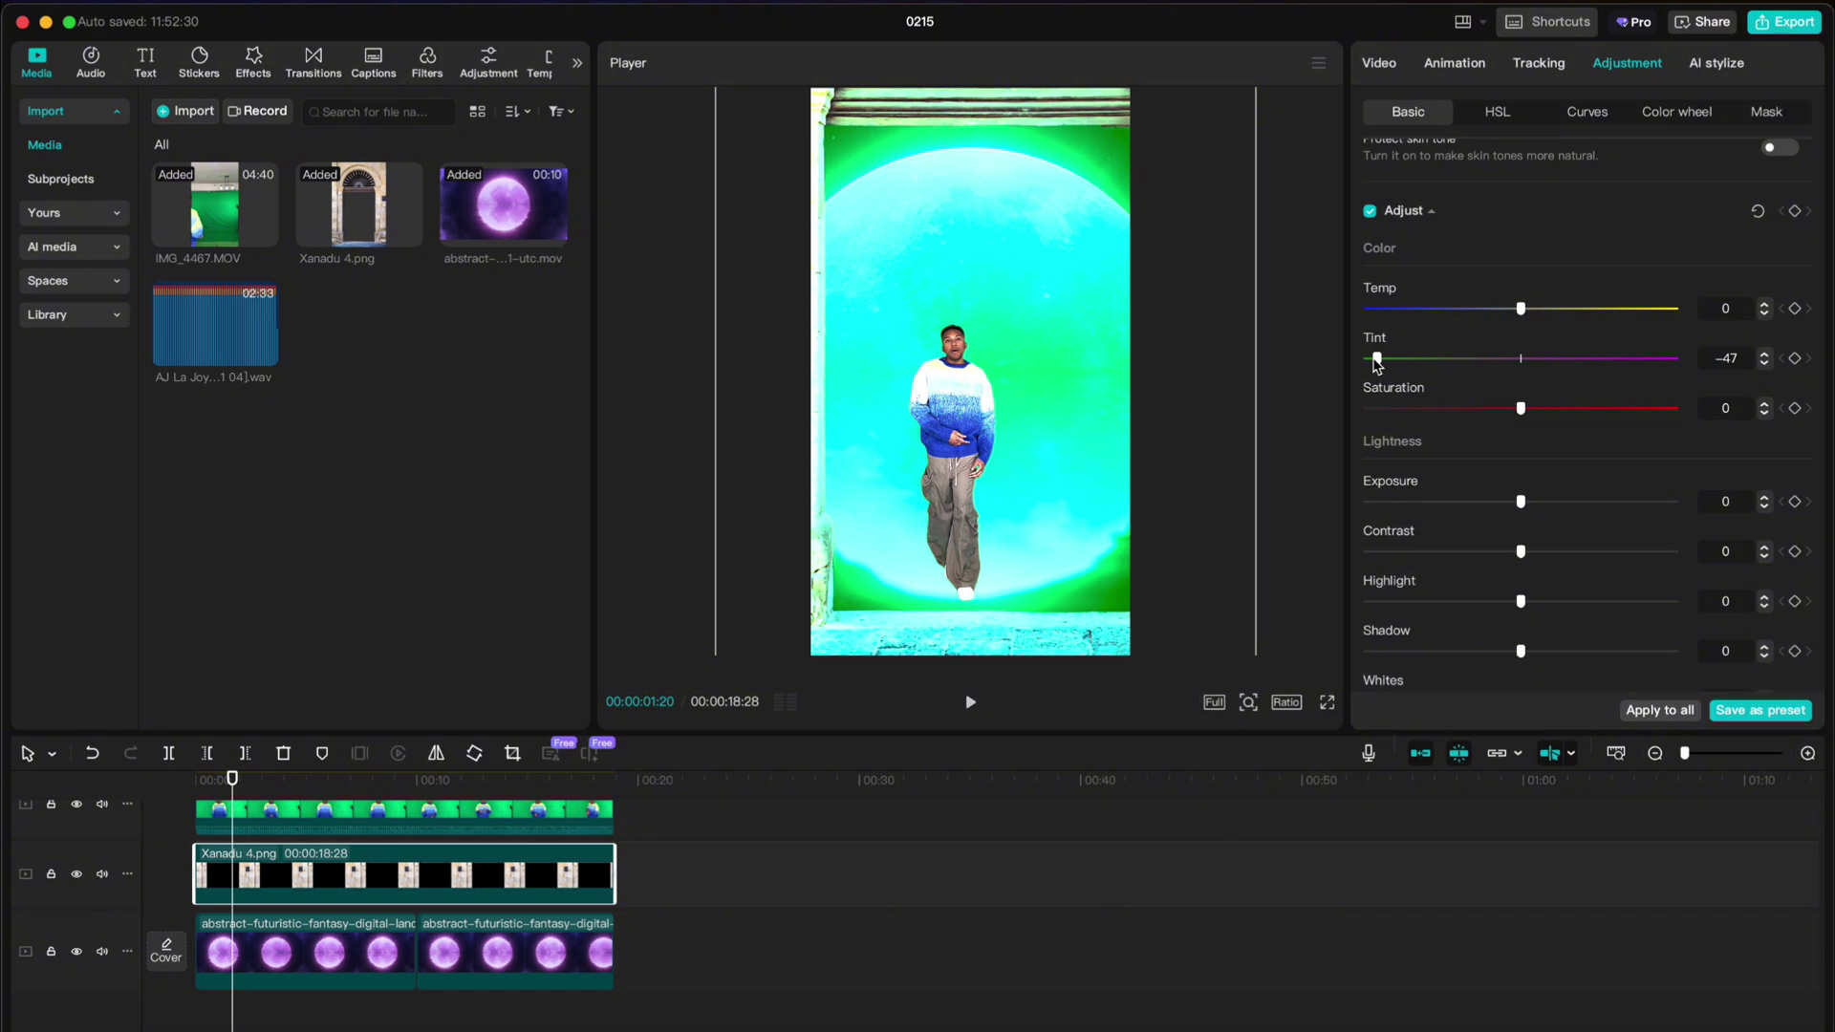
# Step: Add a point near the middle of the doorway clip's green curve and lift it slightly
pyautogui.click(1655, 115)
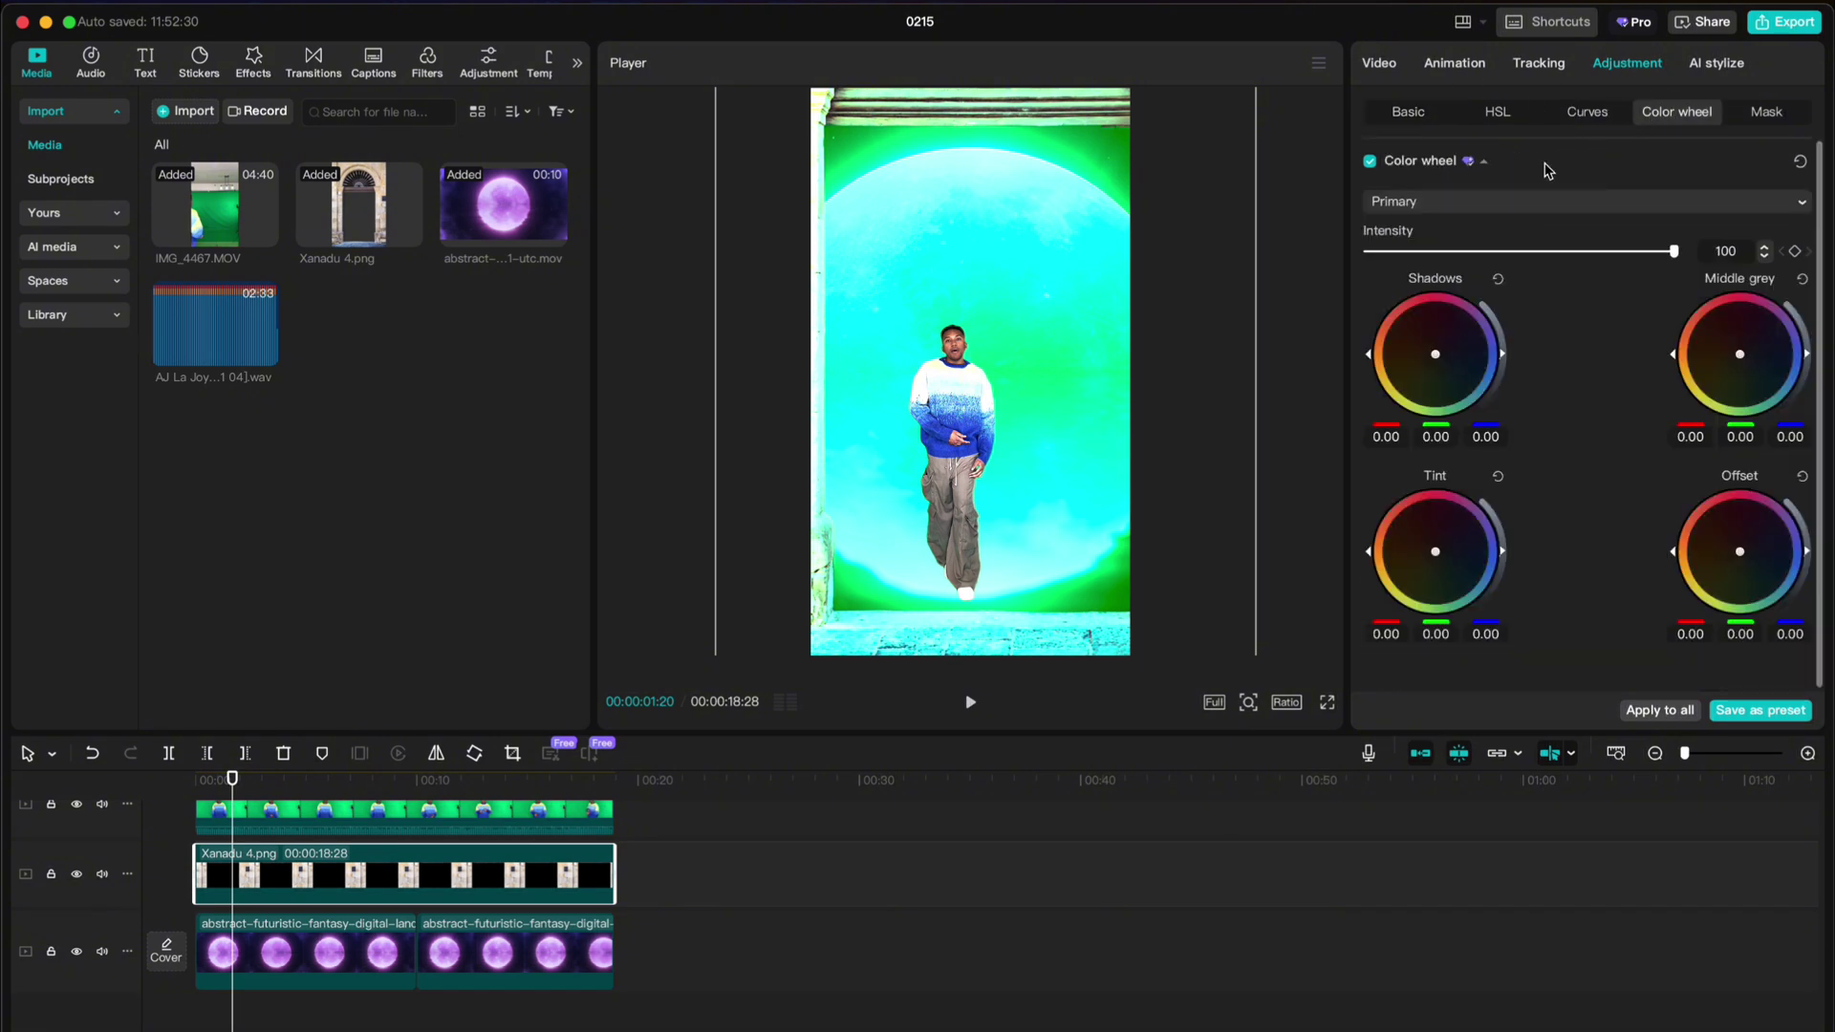
pyautogui.click(1591, 122)
pyautogui.scroll(-5, 1625, 480)
pyautogui.scroll(-2, 1625, 480)
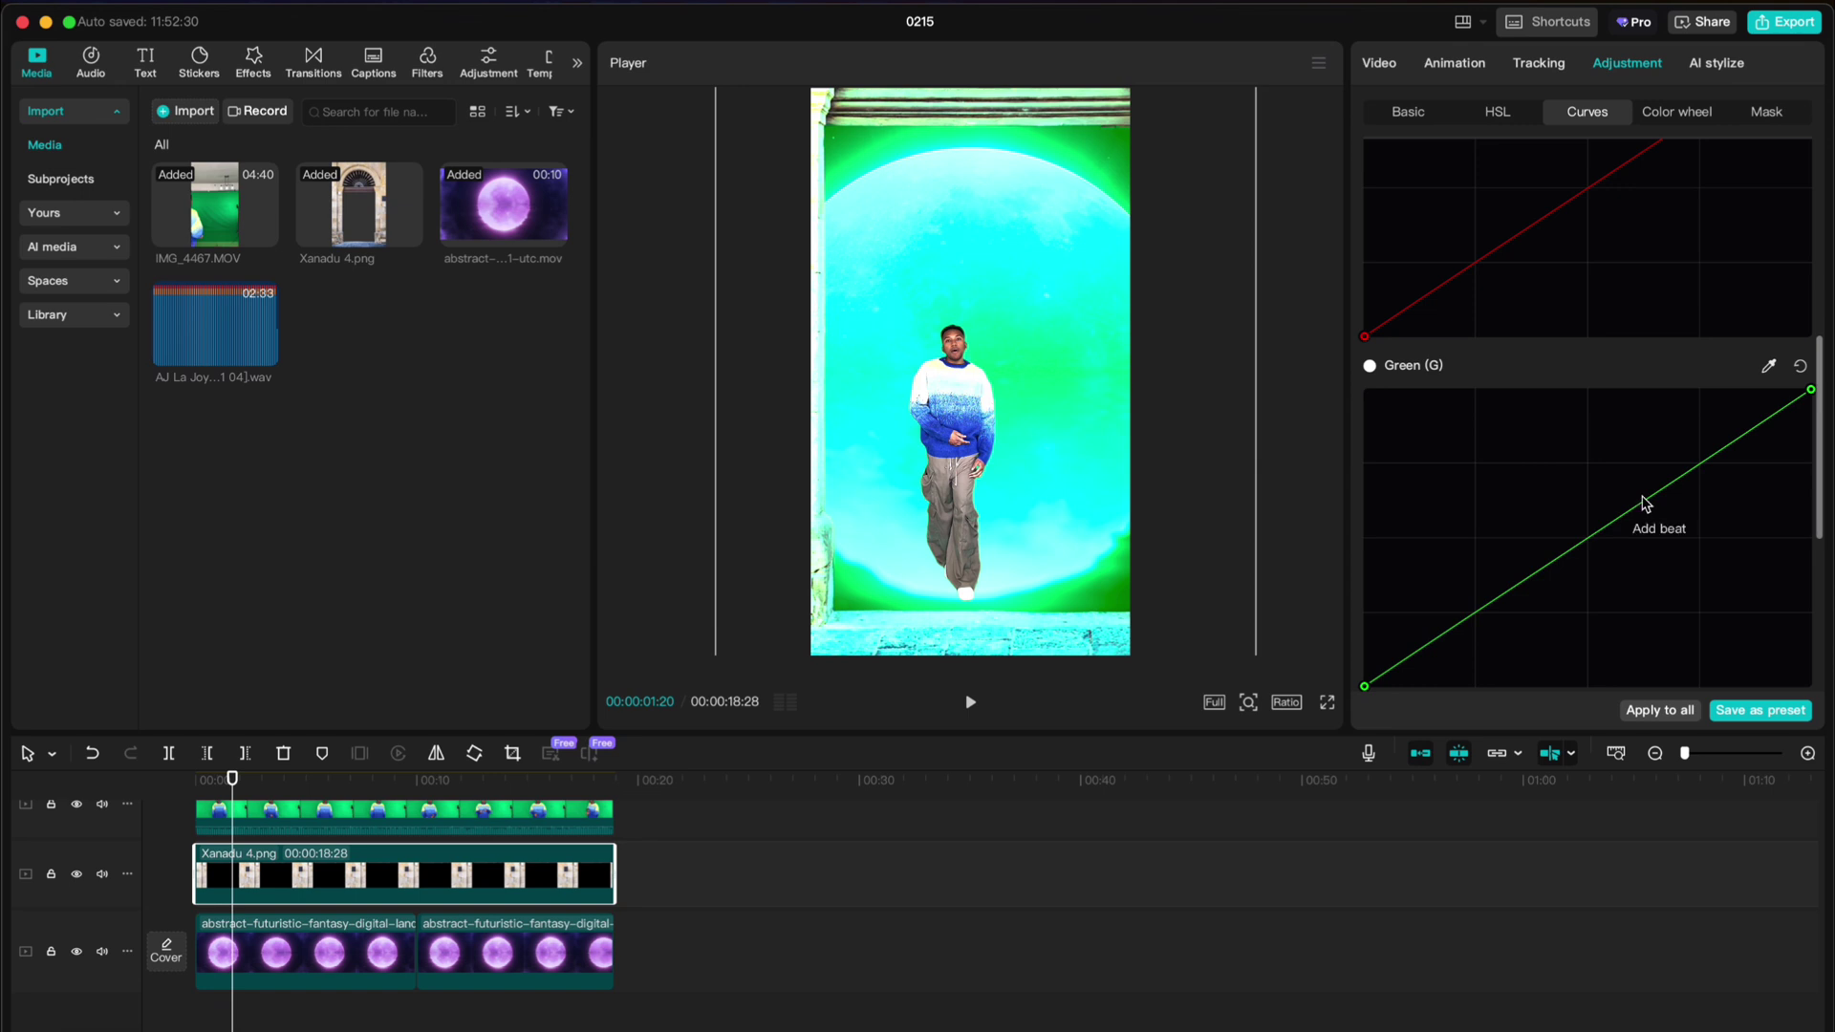
pyautogui.moveTo(1630, 512)
pyautogui.mouseDown()
pyautogui.moveTo(1597, 496)
pyautogui.moveTo(1621, 509)
pyautogui.mouseUp()
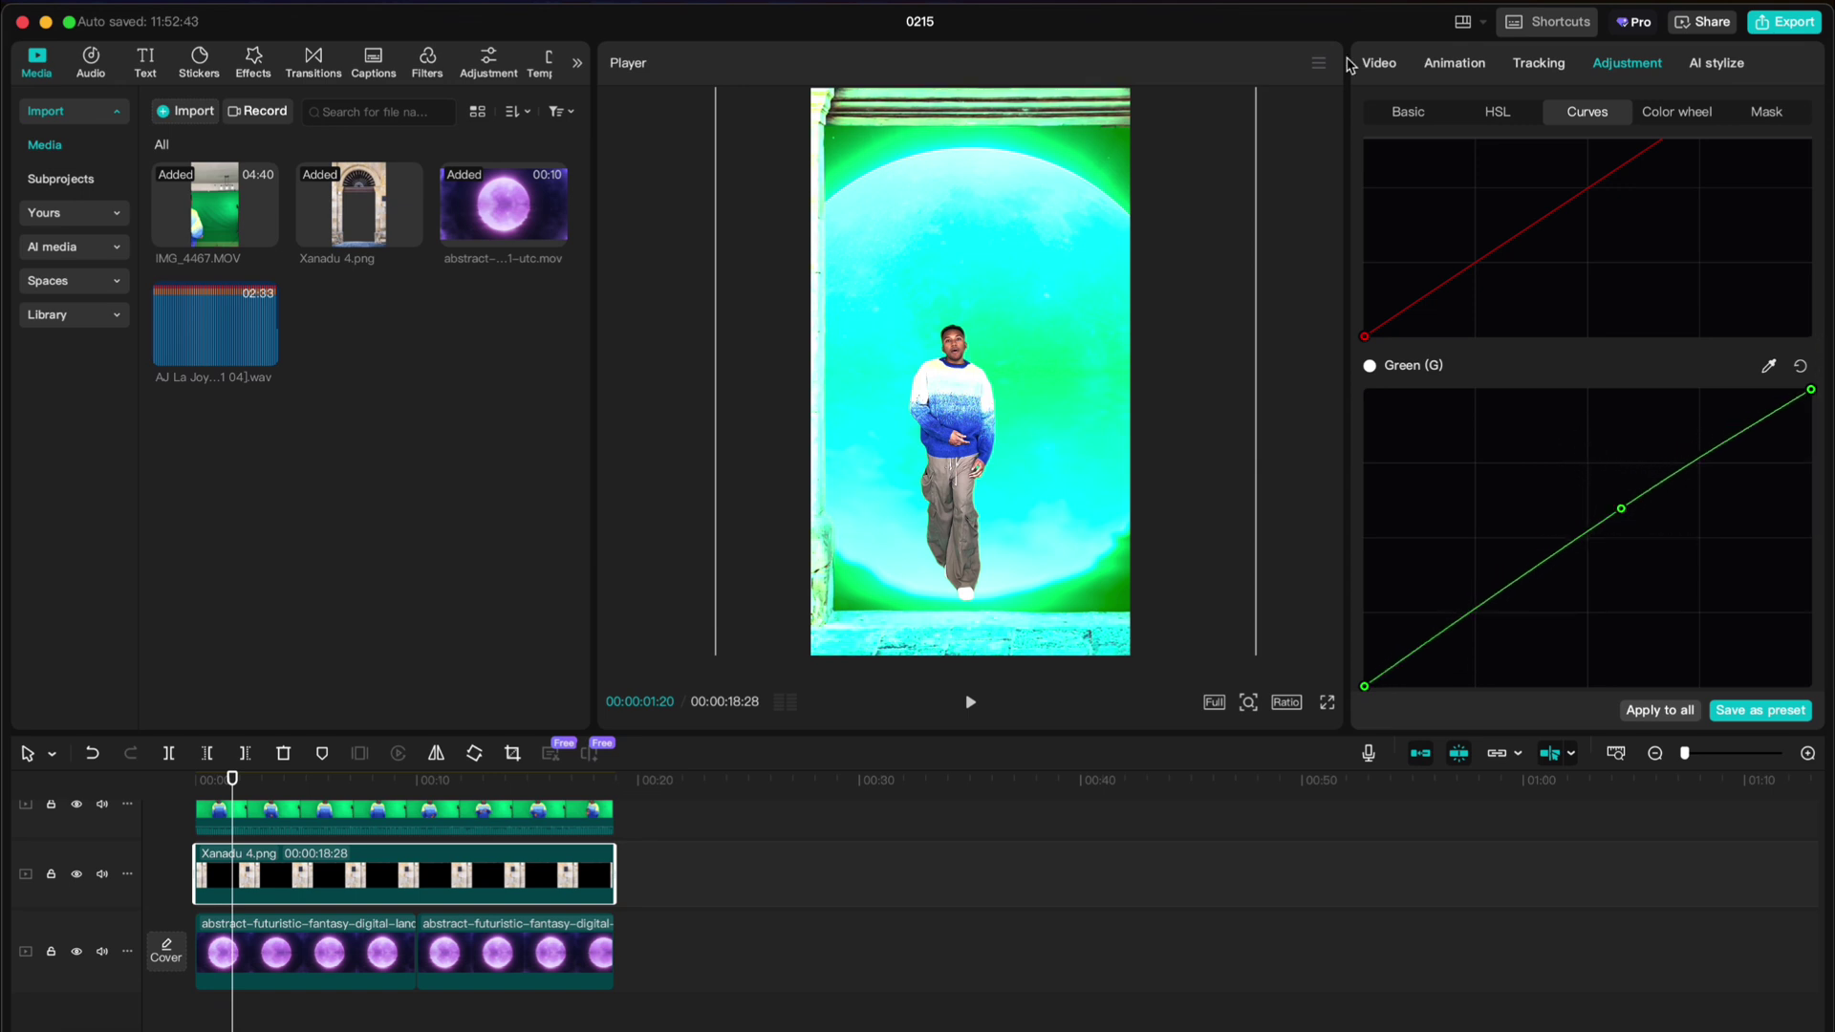
# Step: Turn on Relight for the doorway clip and try its ambient lights, including Neon Bicolor
pyautogui.click(1395, 66)
pyautogui.scroll(-5, 1508, 480)
pyautogui.click(1370, 686)
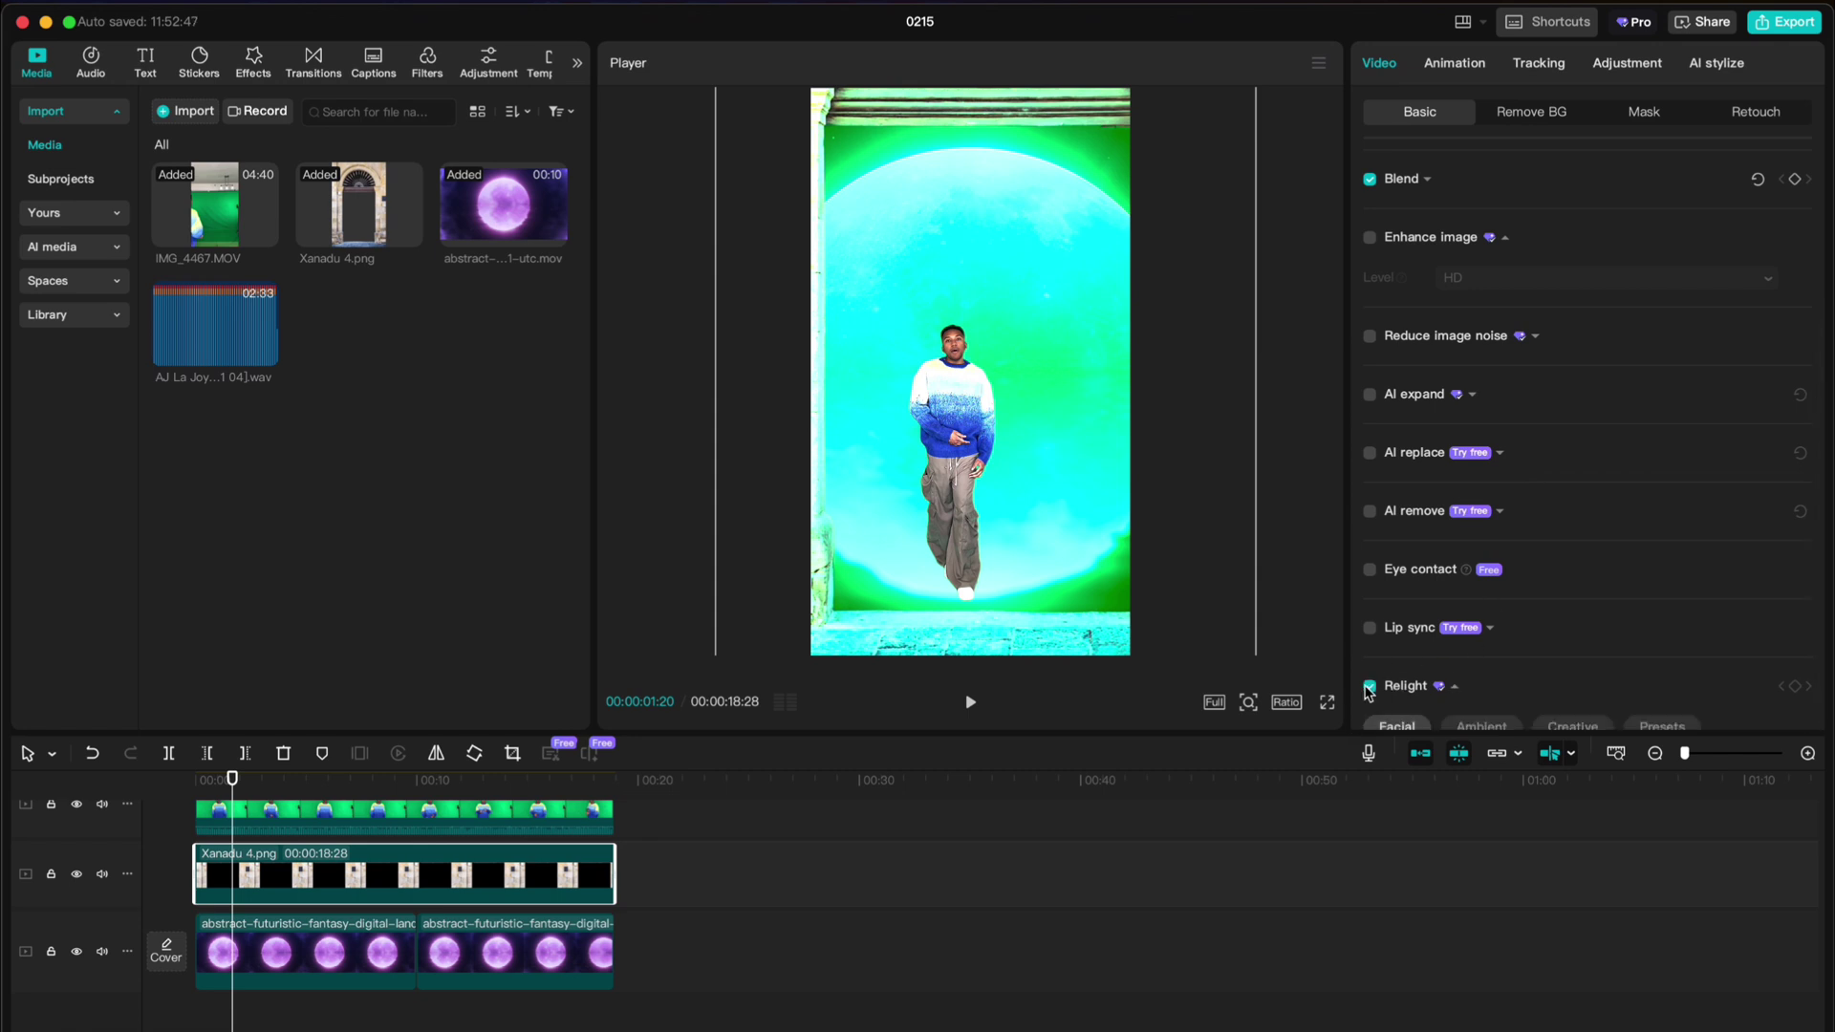
pyautogui.scroll(-3, 1532, 643)
pyautogui.click(1573, 582)
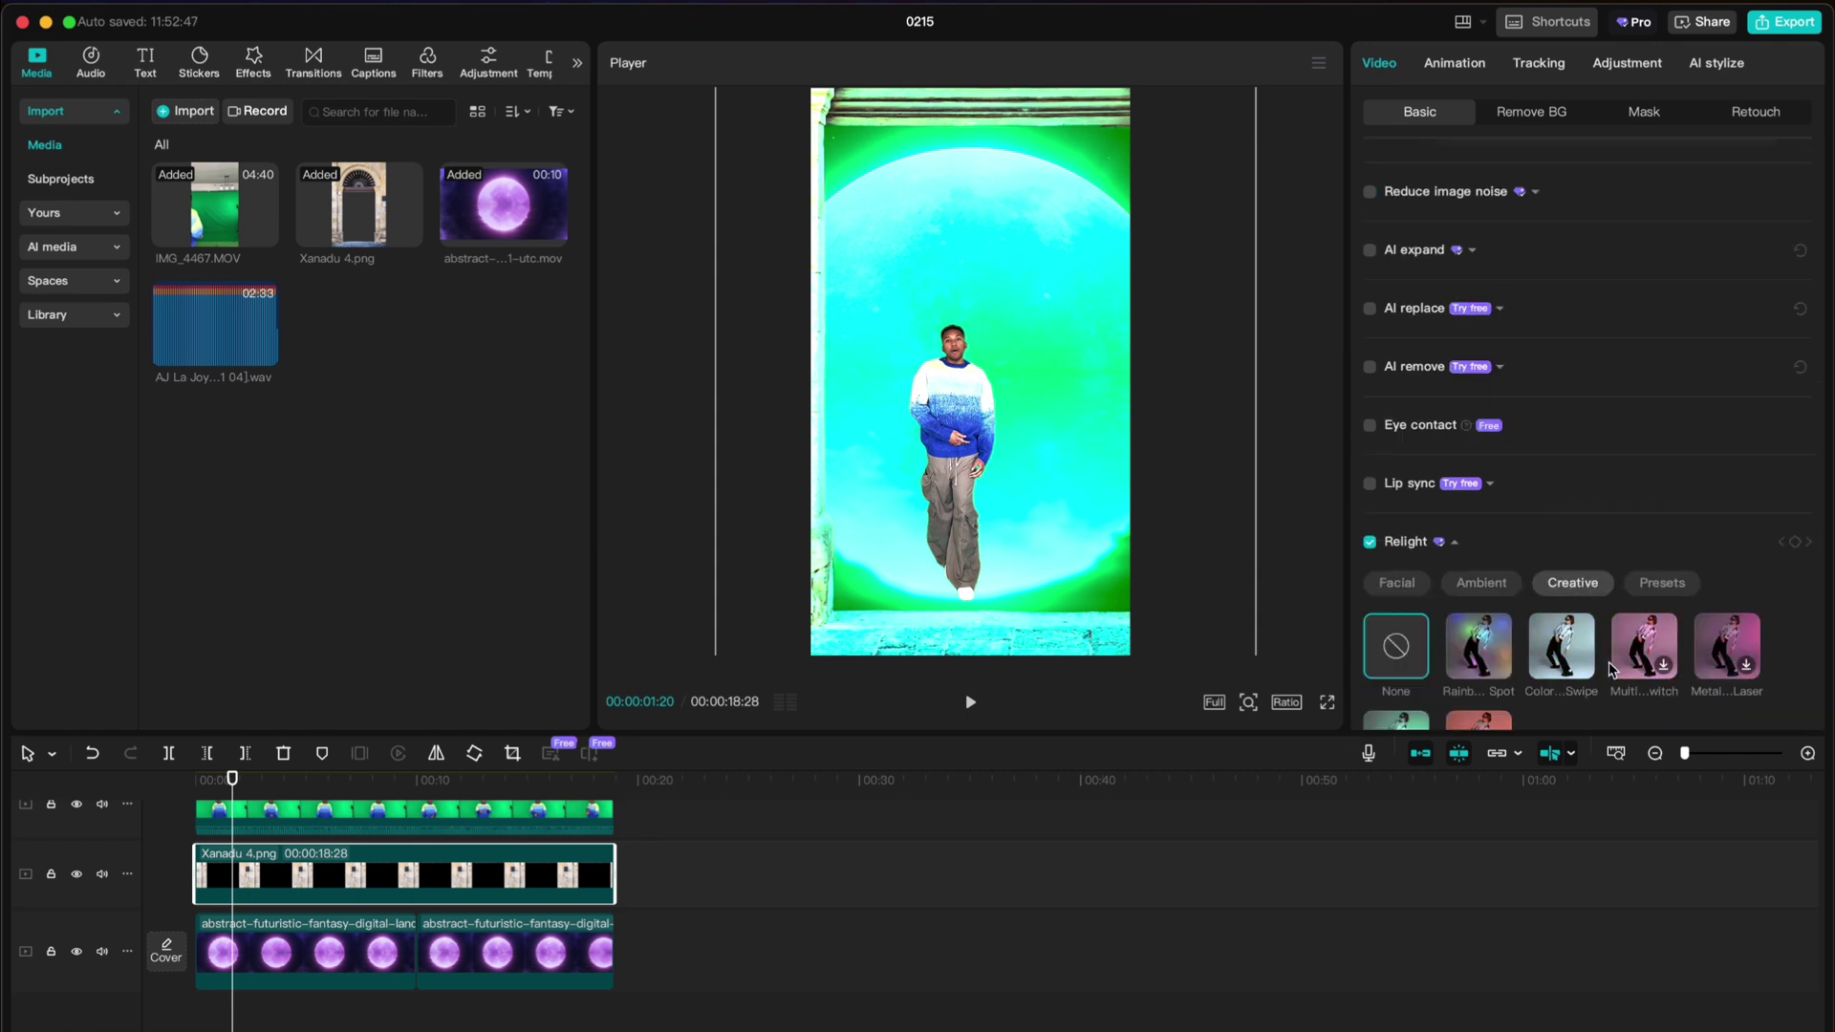
pyautogui.click(1482, 582)
pyautogui.scroll(-3, 1613, 612)
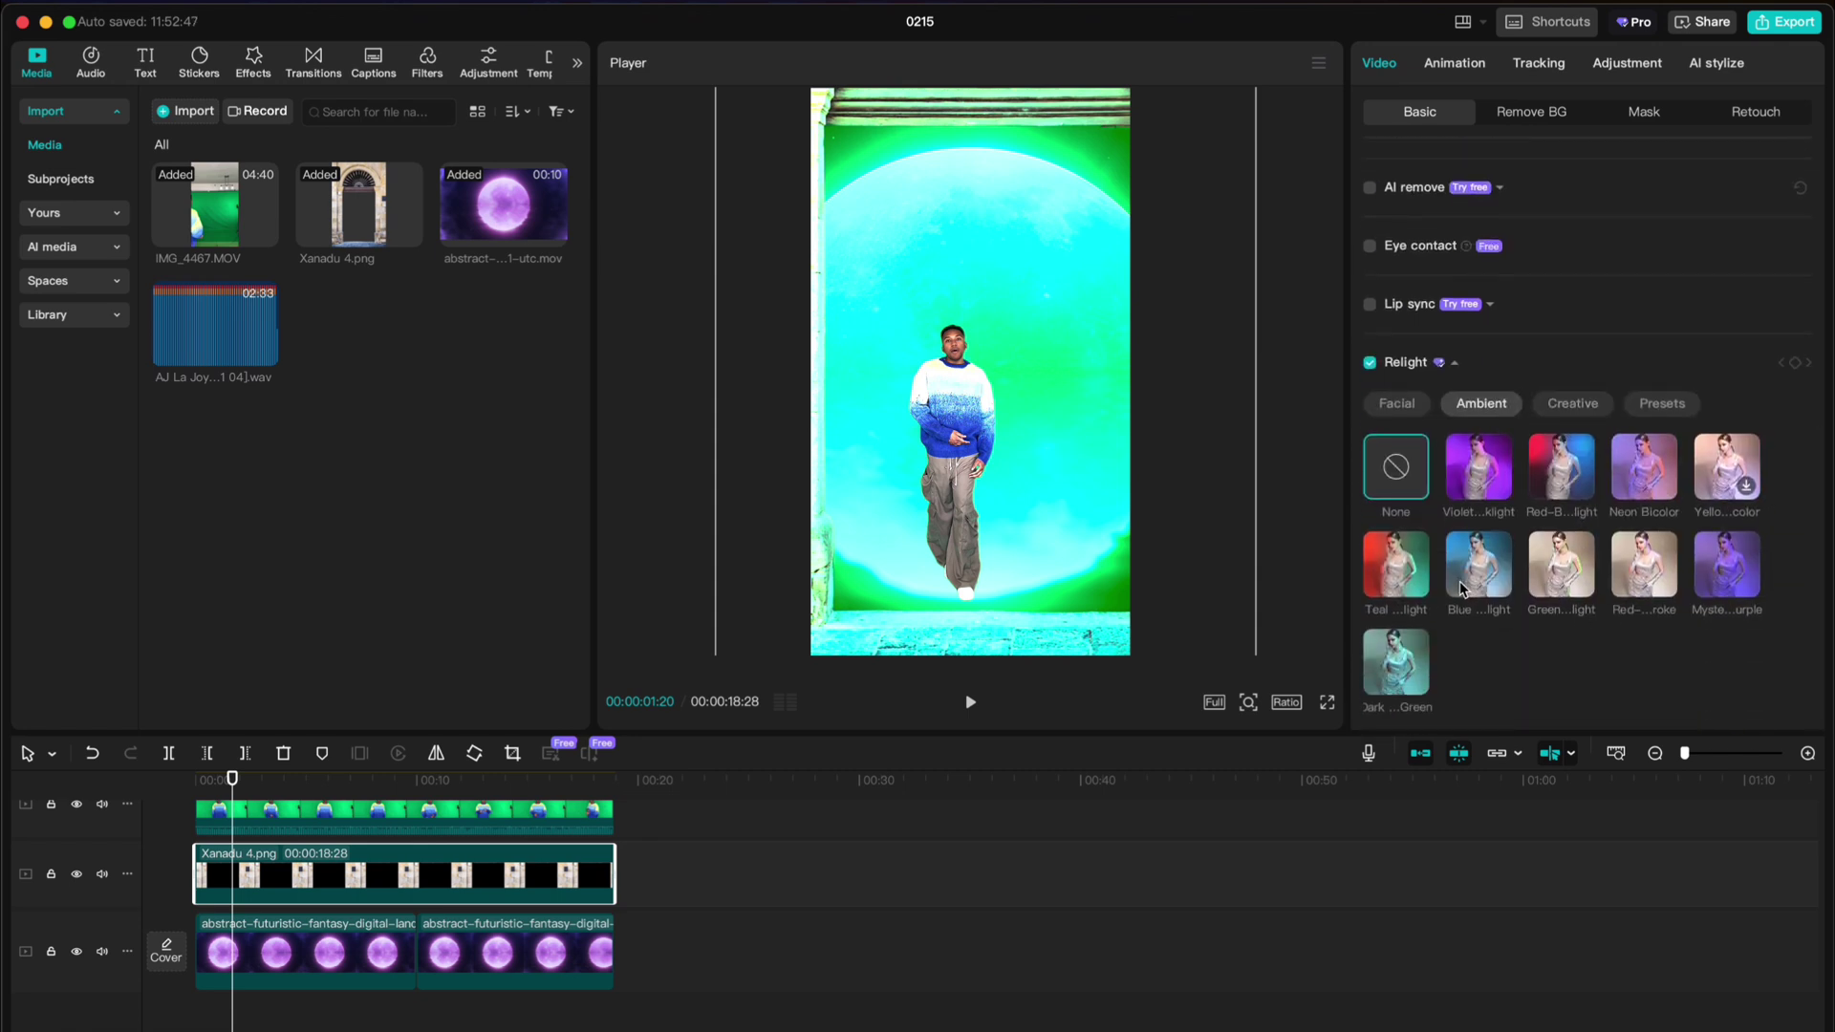
pyautogui.click(1385, 669)
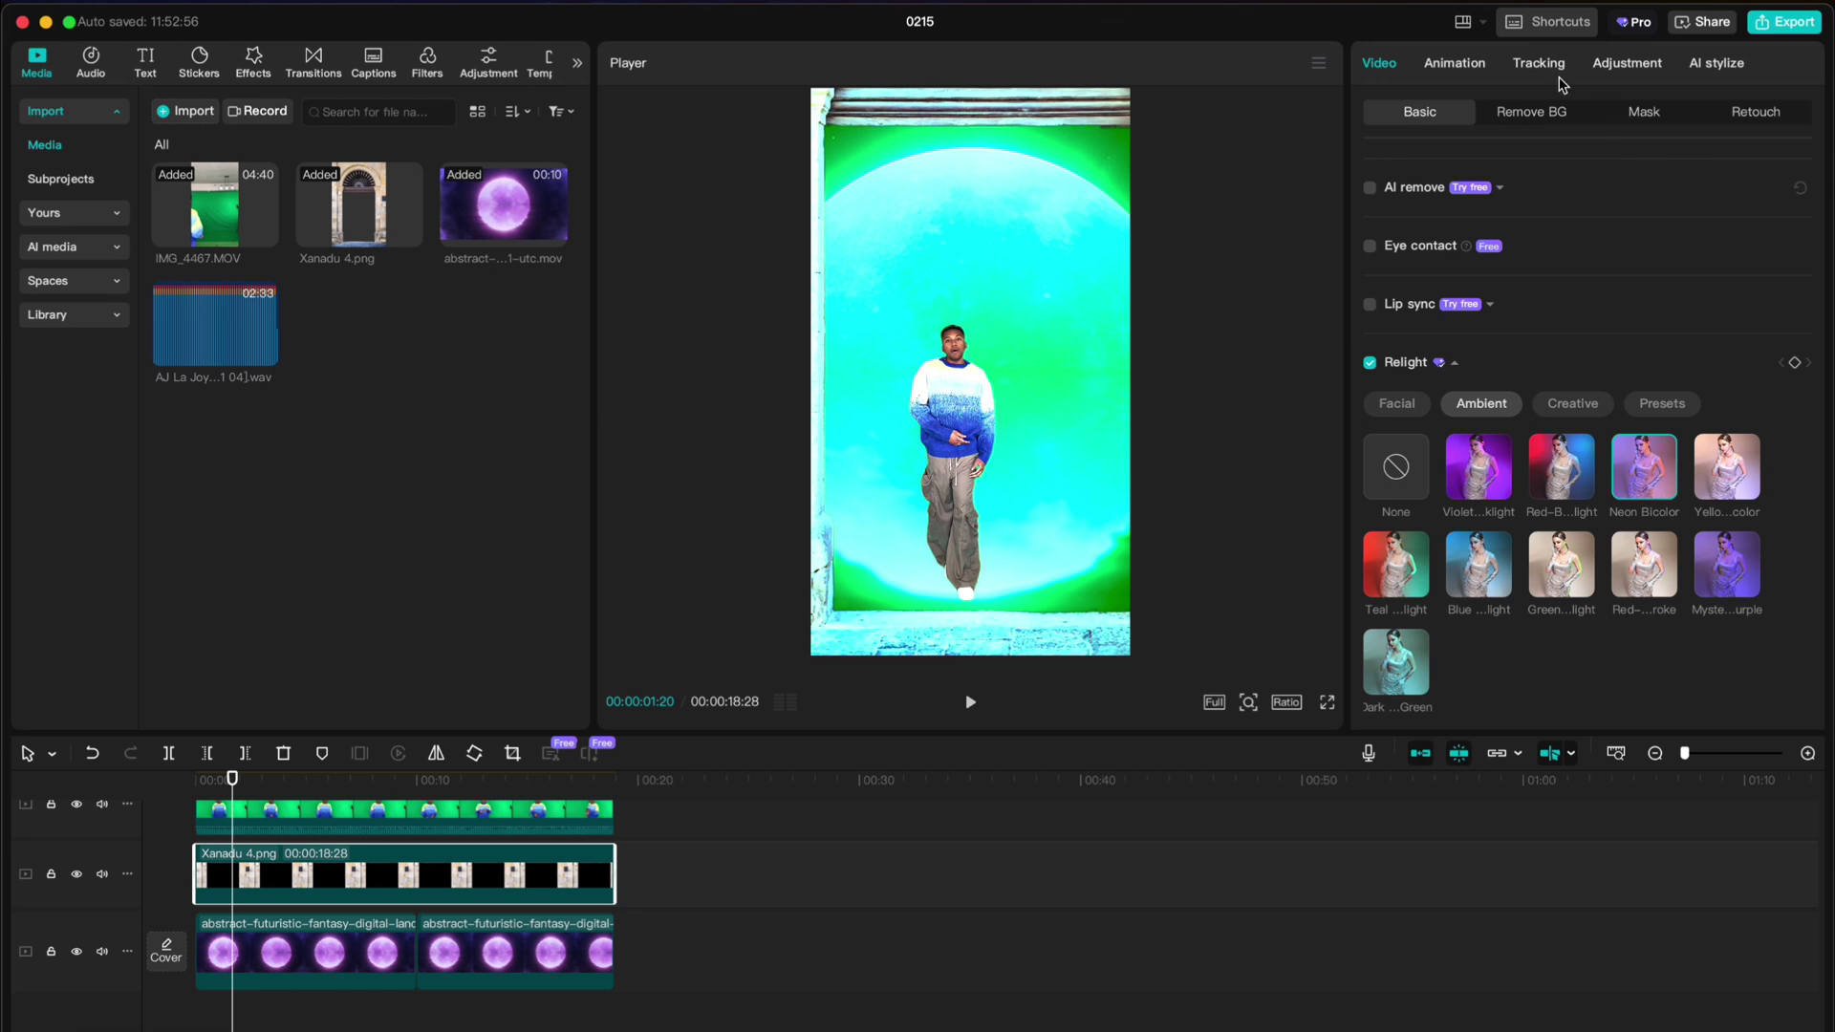
# Step: Set the performer clip's temperature to -12 and contrast to 7 in its basic colour adjustments
pyautogui.click(1627, 63)
pyautogui.click(1408, 111)
pyautogui.scroll(-5, 1562, 360)
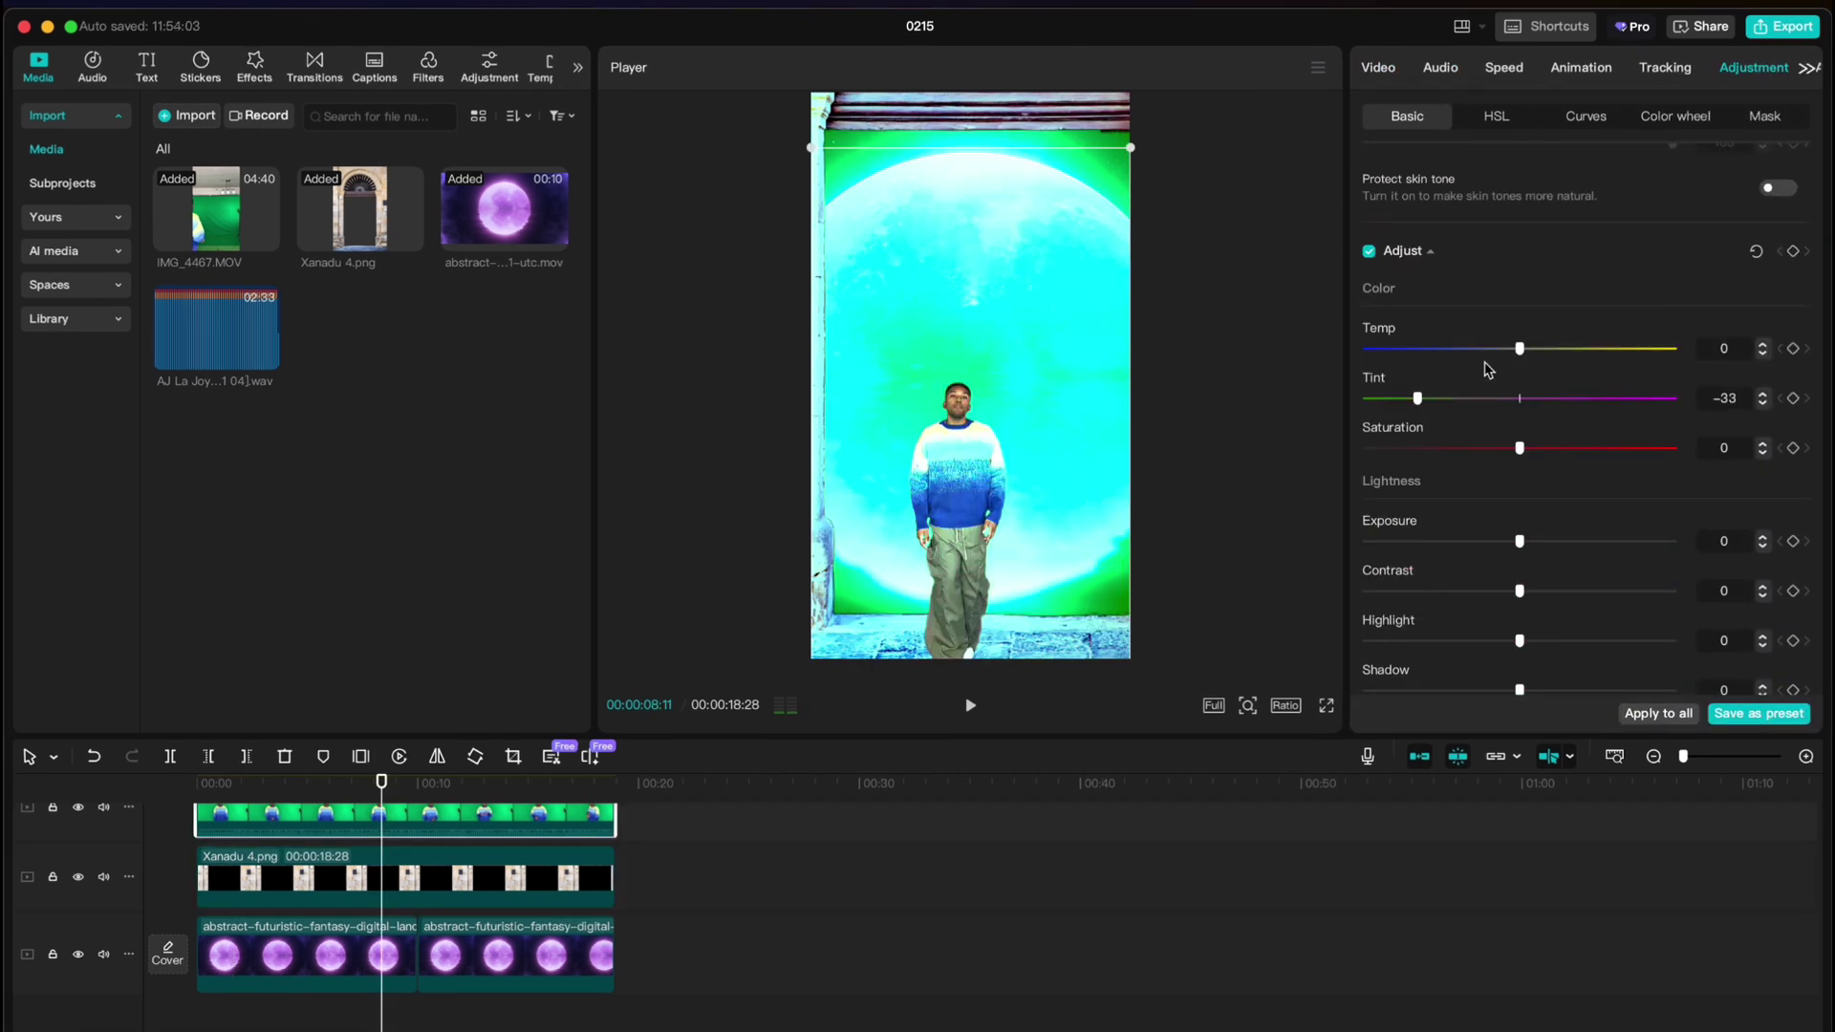
pyautogui.click(1482, 350)
pyautogui.scroll(-3, 1548, 478)
pyautogui.moveTo(1513, 430)
pyautogui.mouseDown()
pyautogui.moveTo(1481, 427)
pyautogui.moveTo(1592, 427)
pyautogui.moveTo(1541, 431)
pyautogui.mouseUp()
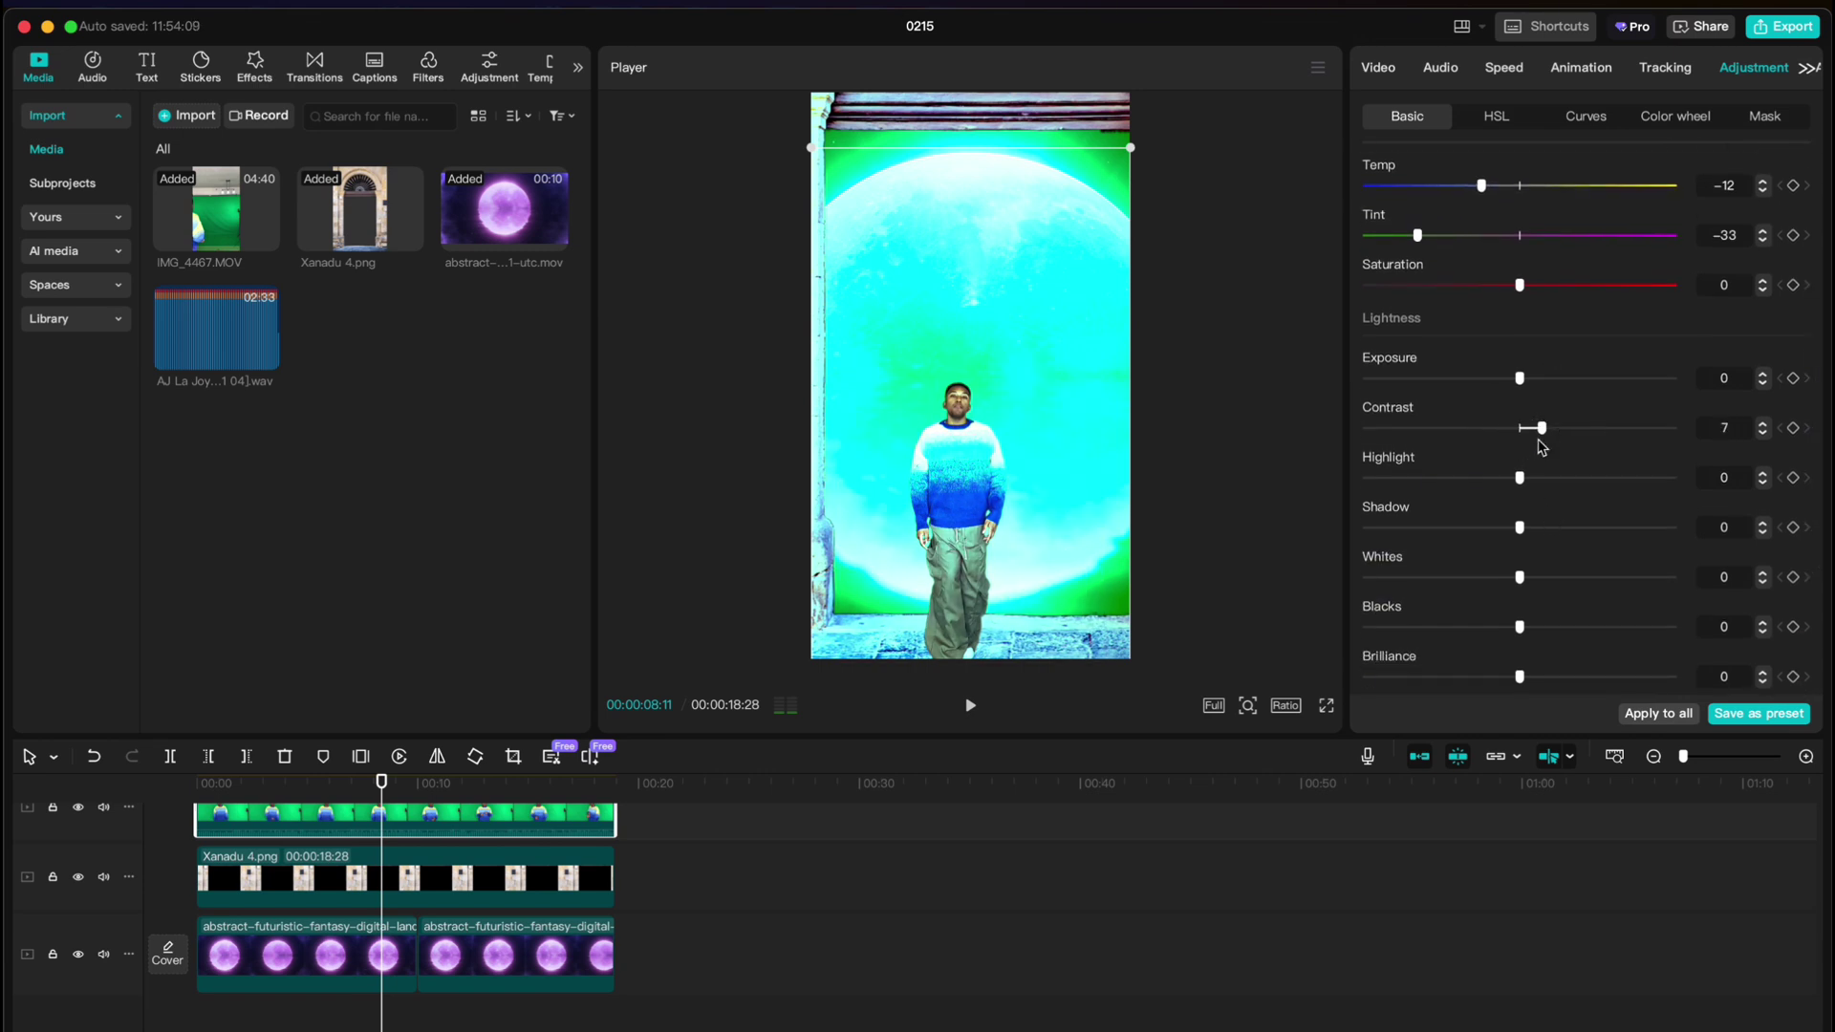
# Step: Set the performer clip's highlight to 3, shadow to -26, whites to -5, blacks to 0 and brilliance to 13
pyautogui.click(1509, 478)
pyautogui.click(1441, 529)
pyautogui.click(1500, 578)
pyautogui.scroll(-2, 1540, 602)
pyautogui.click(1501, 541)
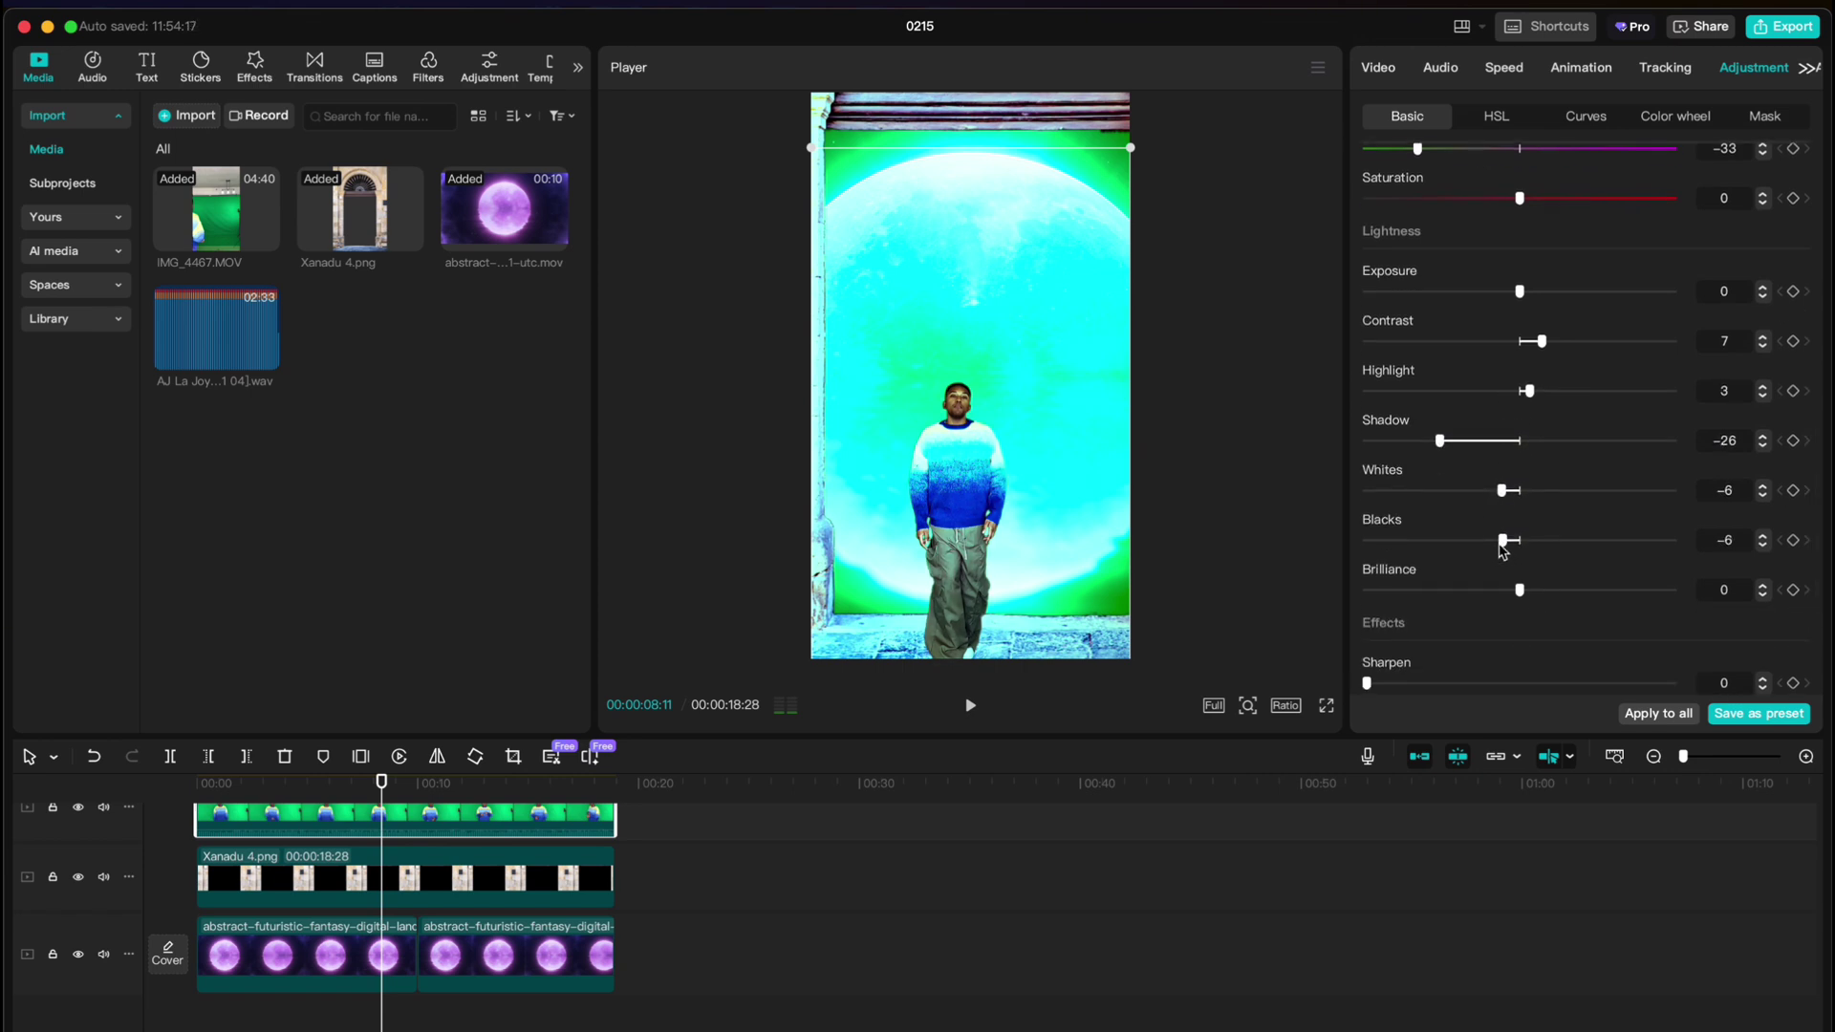
pyautogui.click(1558, 591)
pyautogui.click(1519, 541)
pyautogui.click(1513, 491)
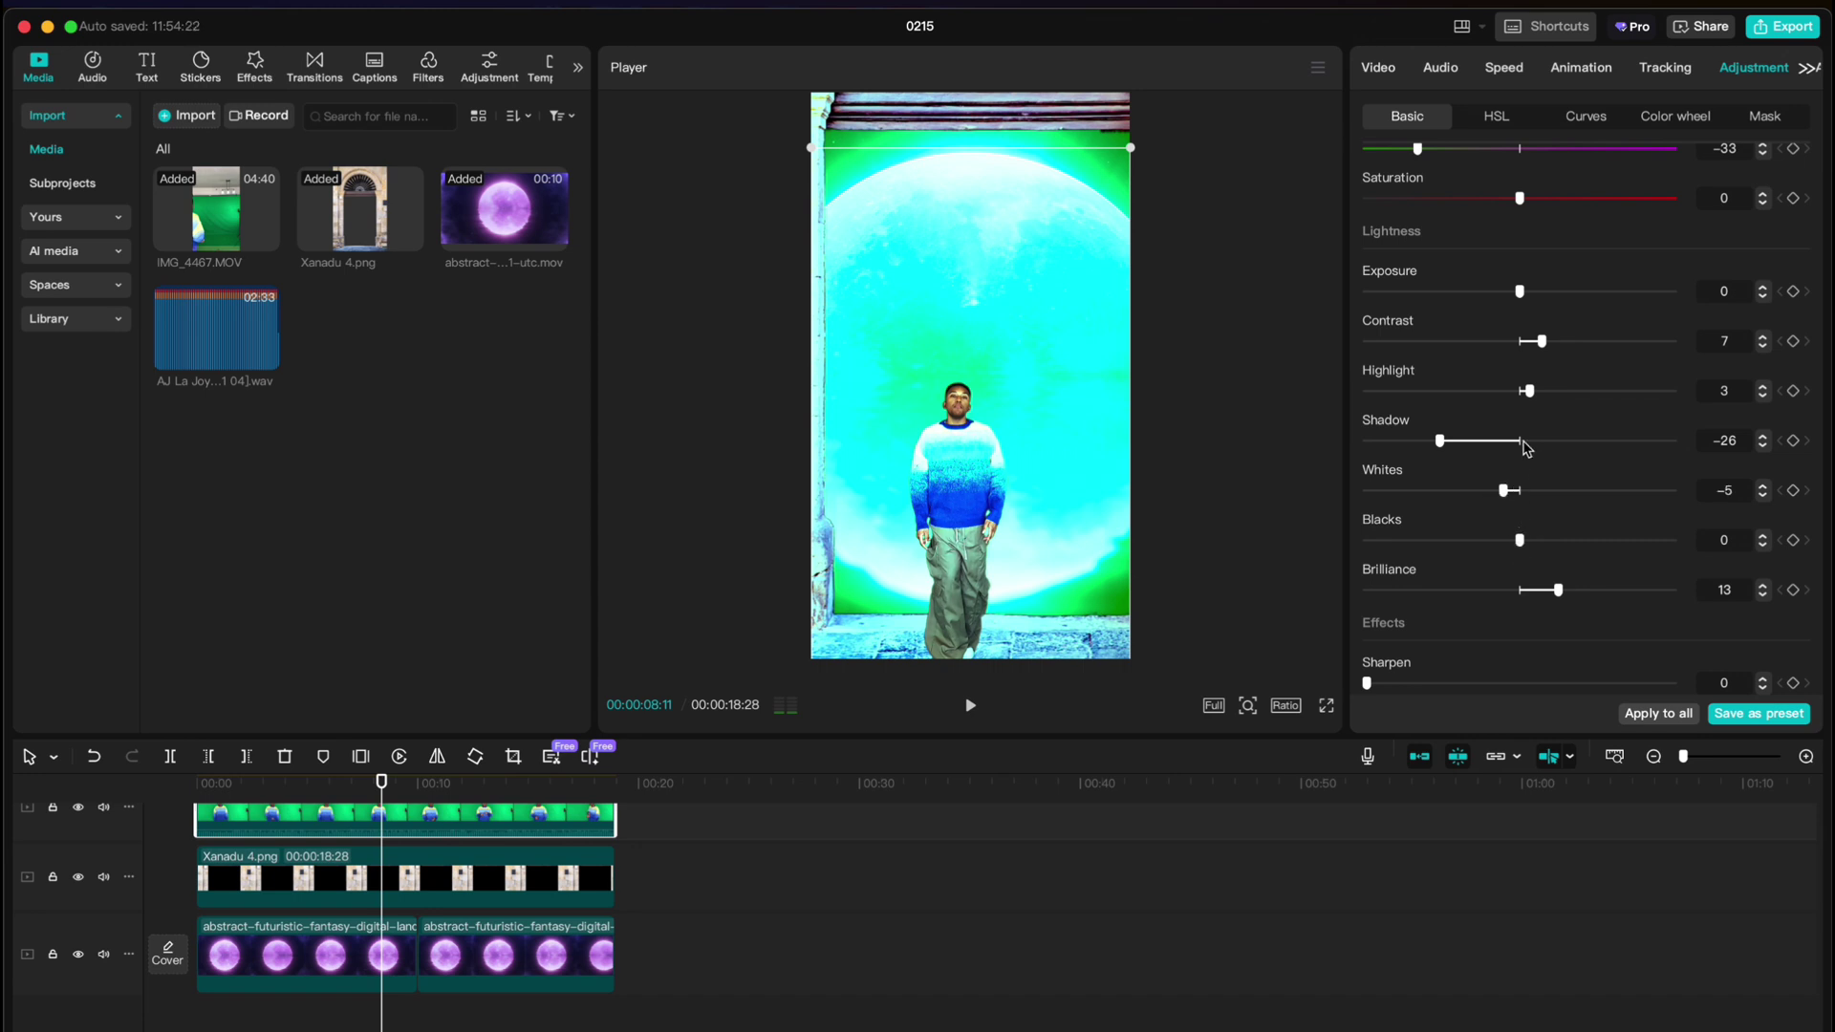
# Step: Set the performer clip's tint to -45 and temperature to -20, and play back the composite from about 8 seconds
pyautogui.scroll(4, 1526, 449)
pyautogui.moveTo(1414, 327); pyautogui.dragTo(1381, 331)
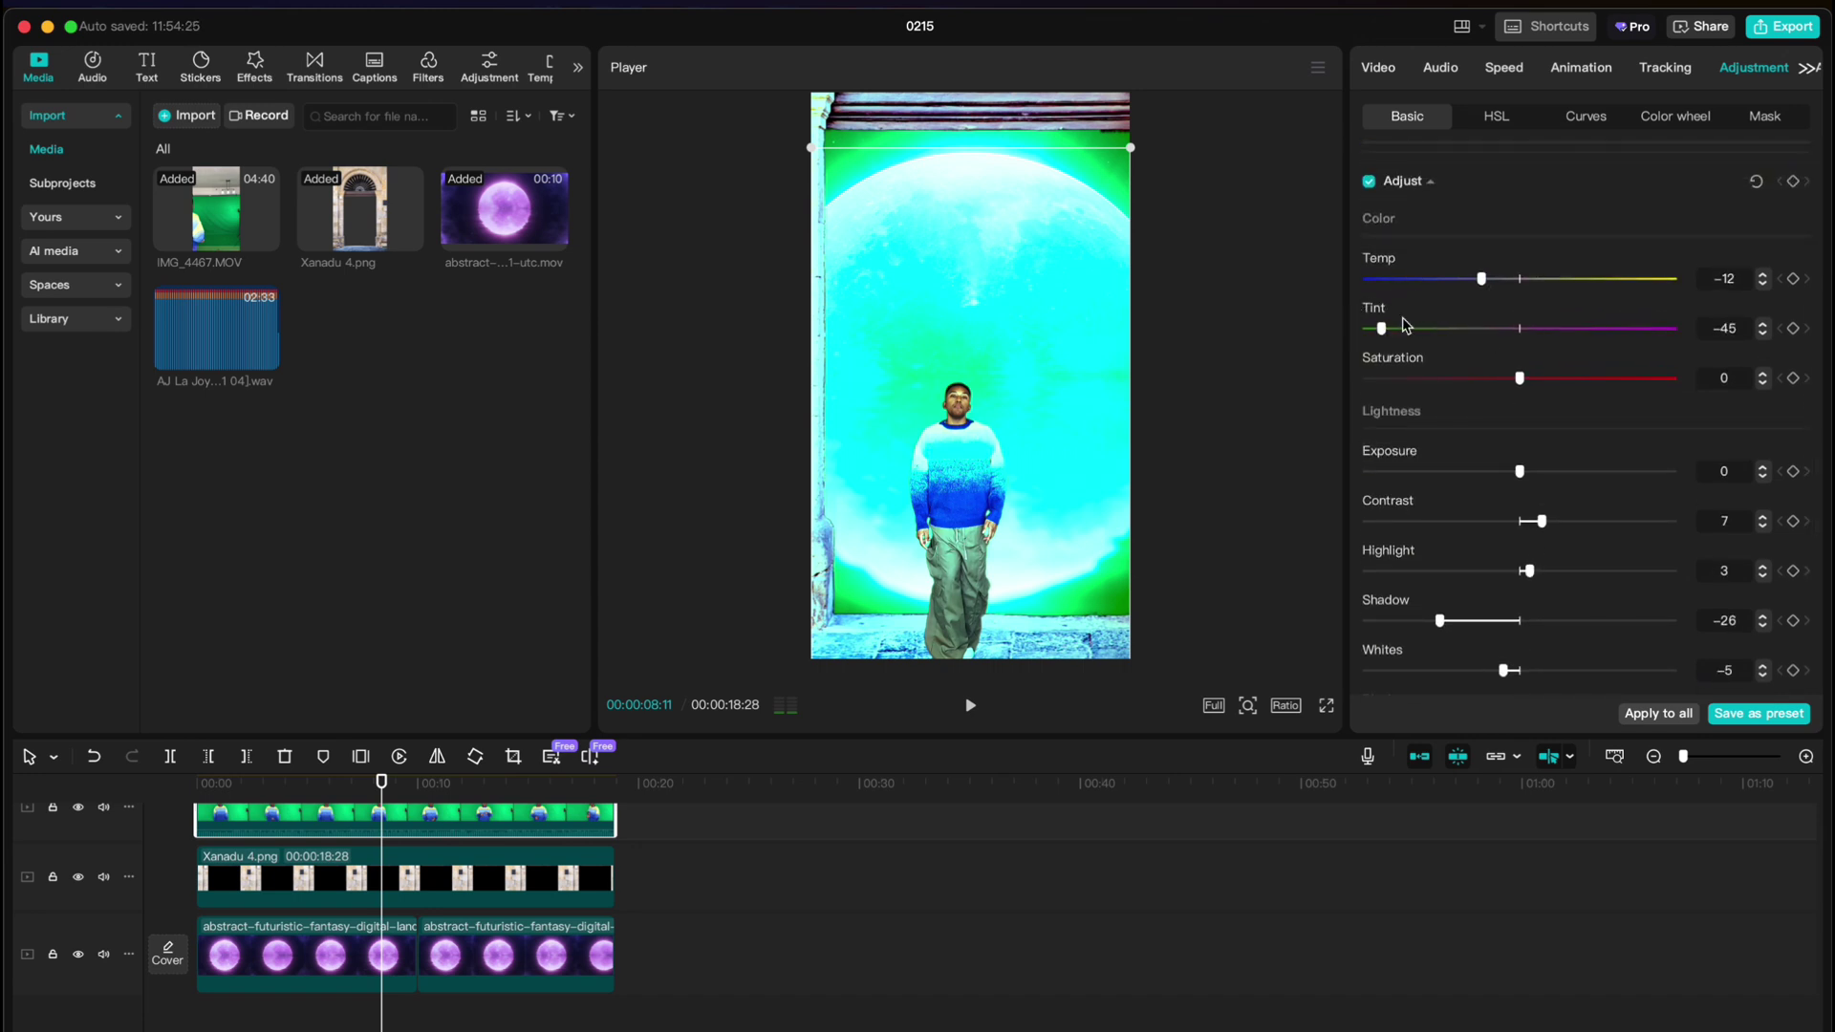
pyautogui.moveTo(1479, 284); pyautogui.dragTo(1459, 287)
pyautogui.scroll(-5, 1466, 475)
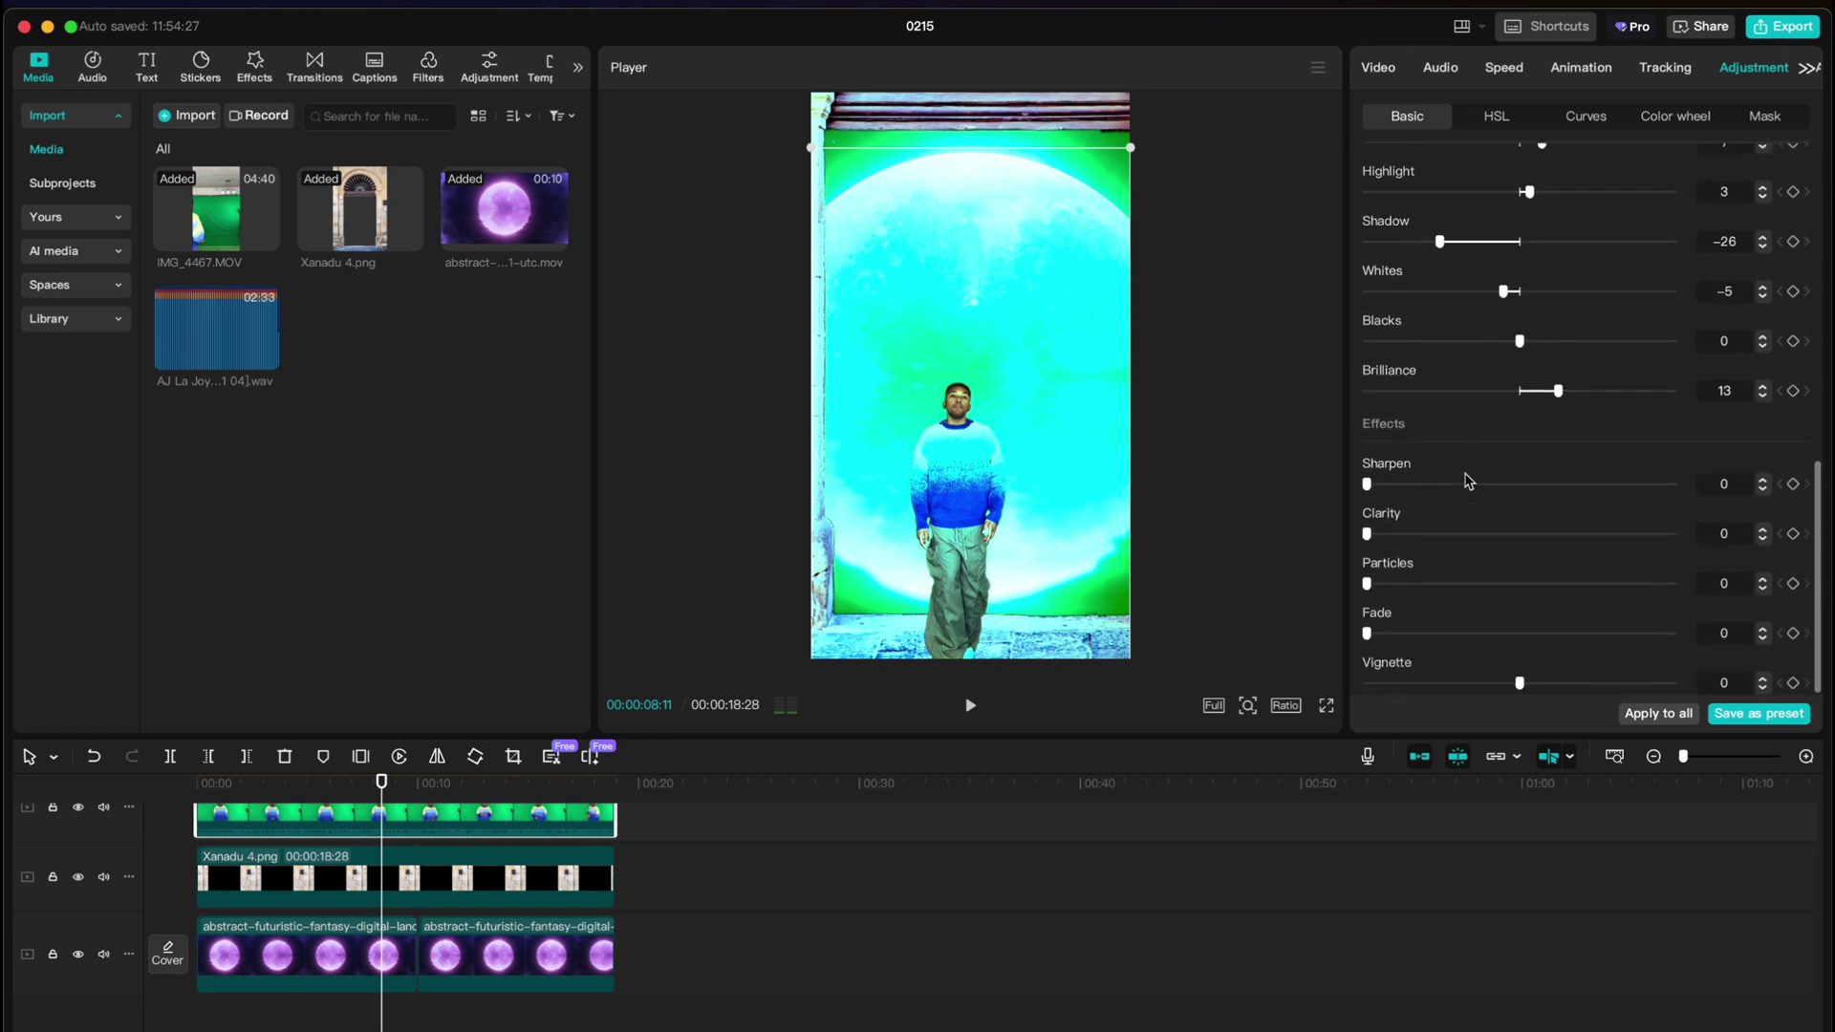
pyautogui.scroll(4, 1469, 481)
pyautogui.press('space')
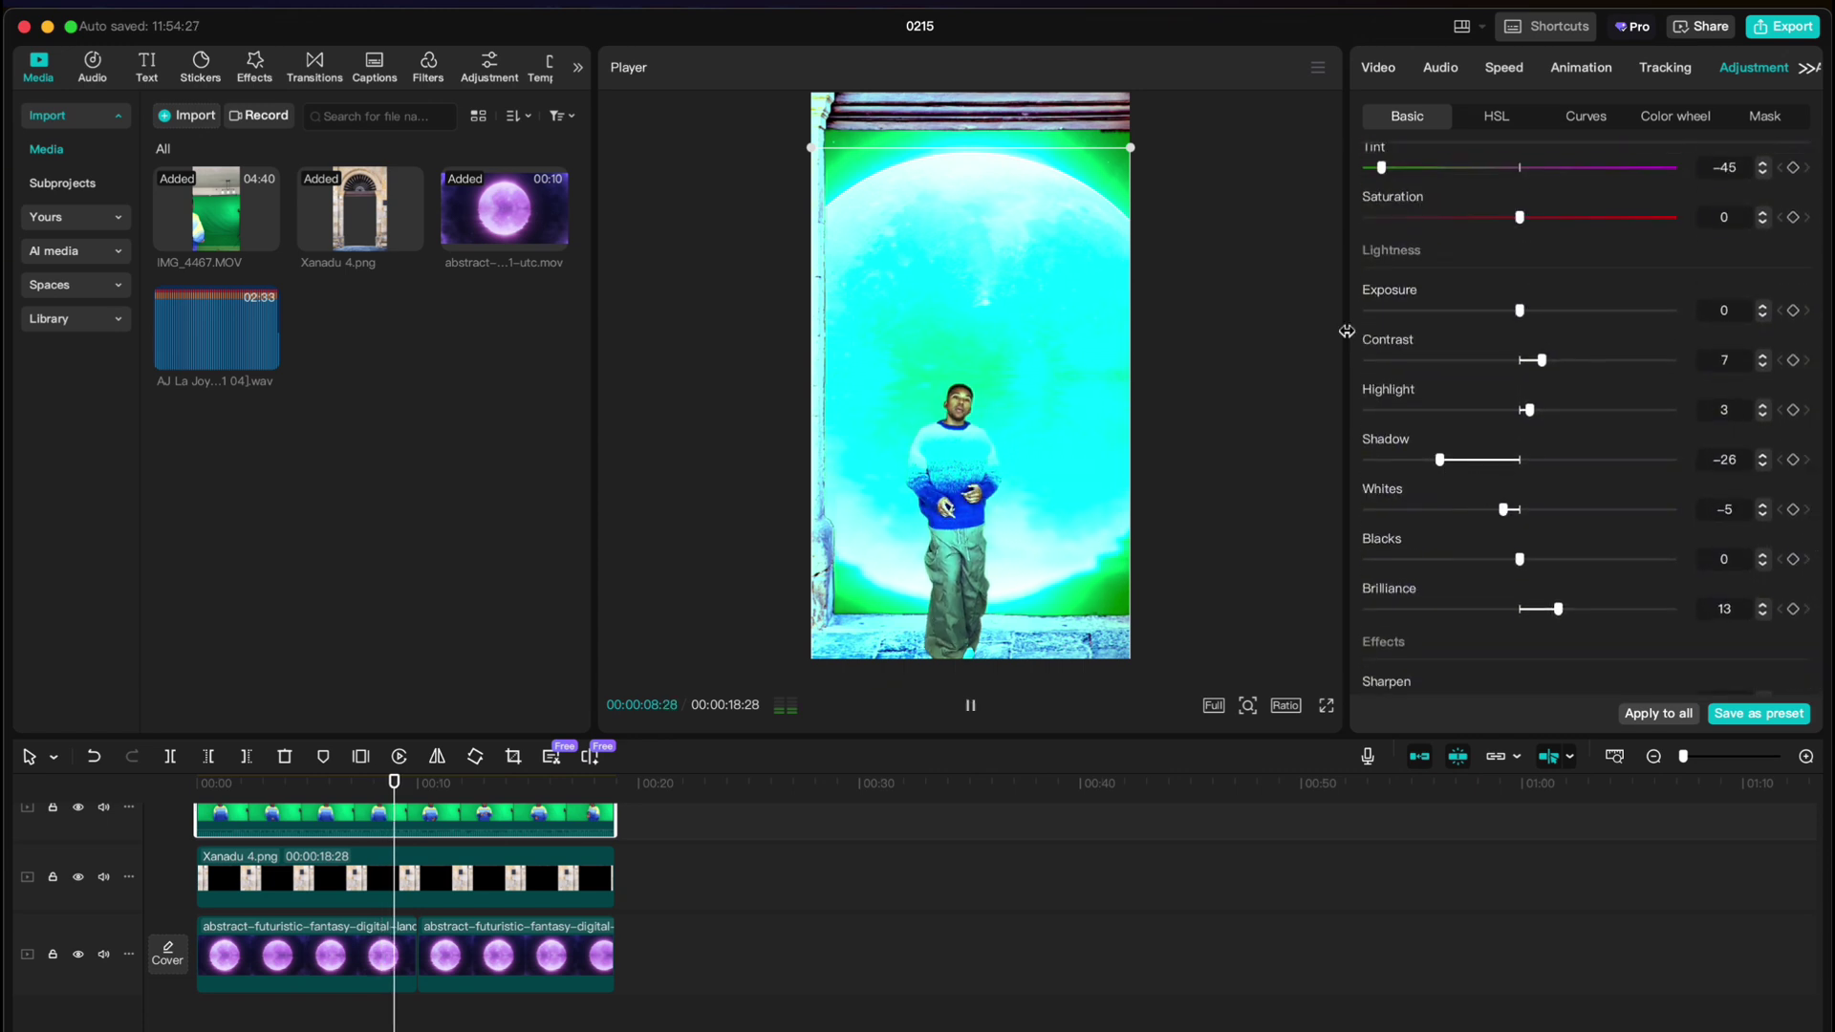
pyautogui.press('space')
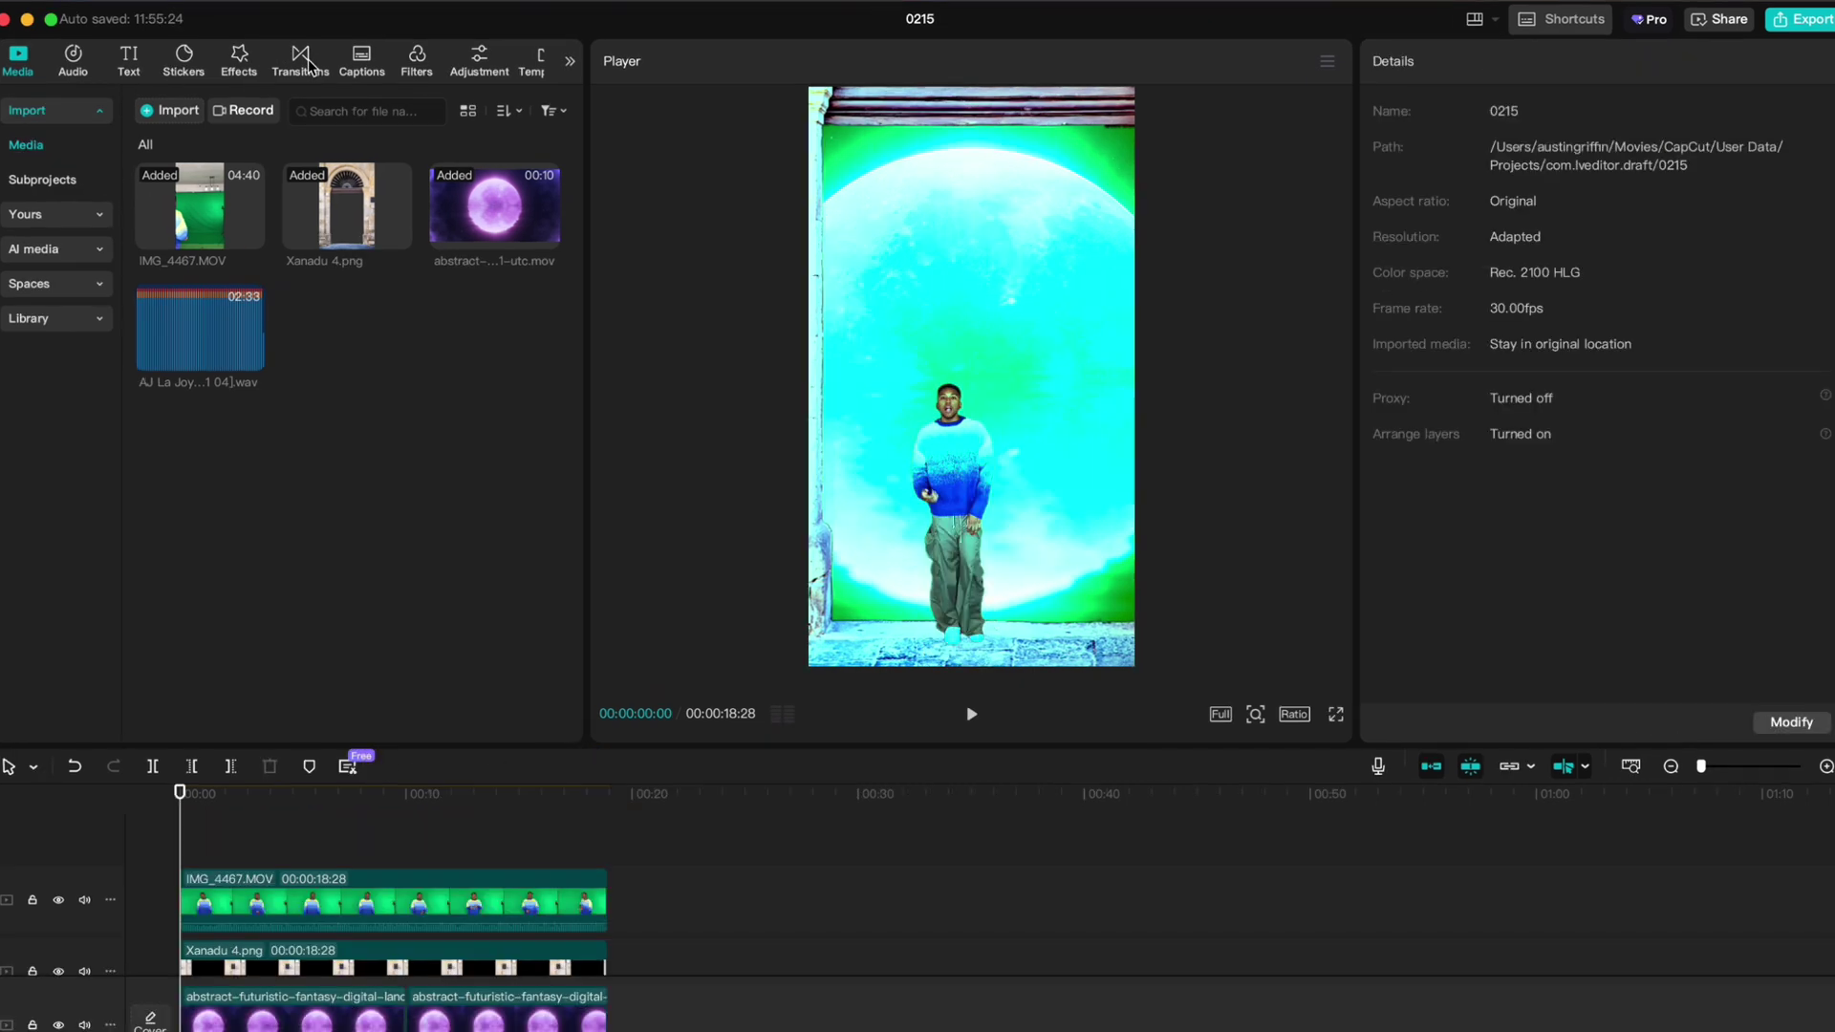
# Step: Browse the video effects library through the Trending, Pro, Nightclub and Lens categories for a suitable effect
pyautogui.click(238, 58)
pyautogui.scroll(-5, 241, 316)
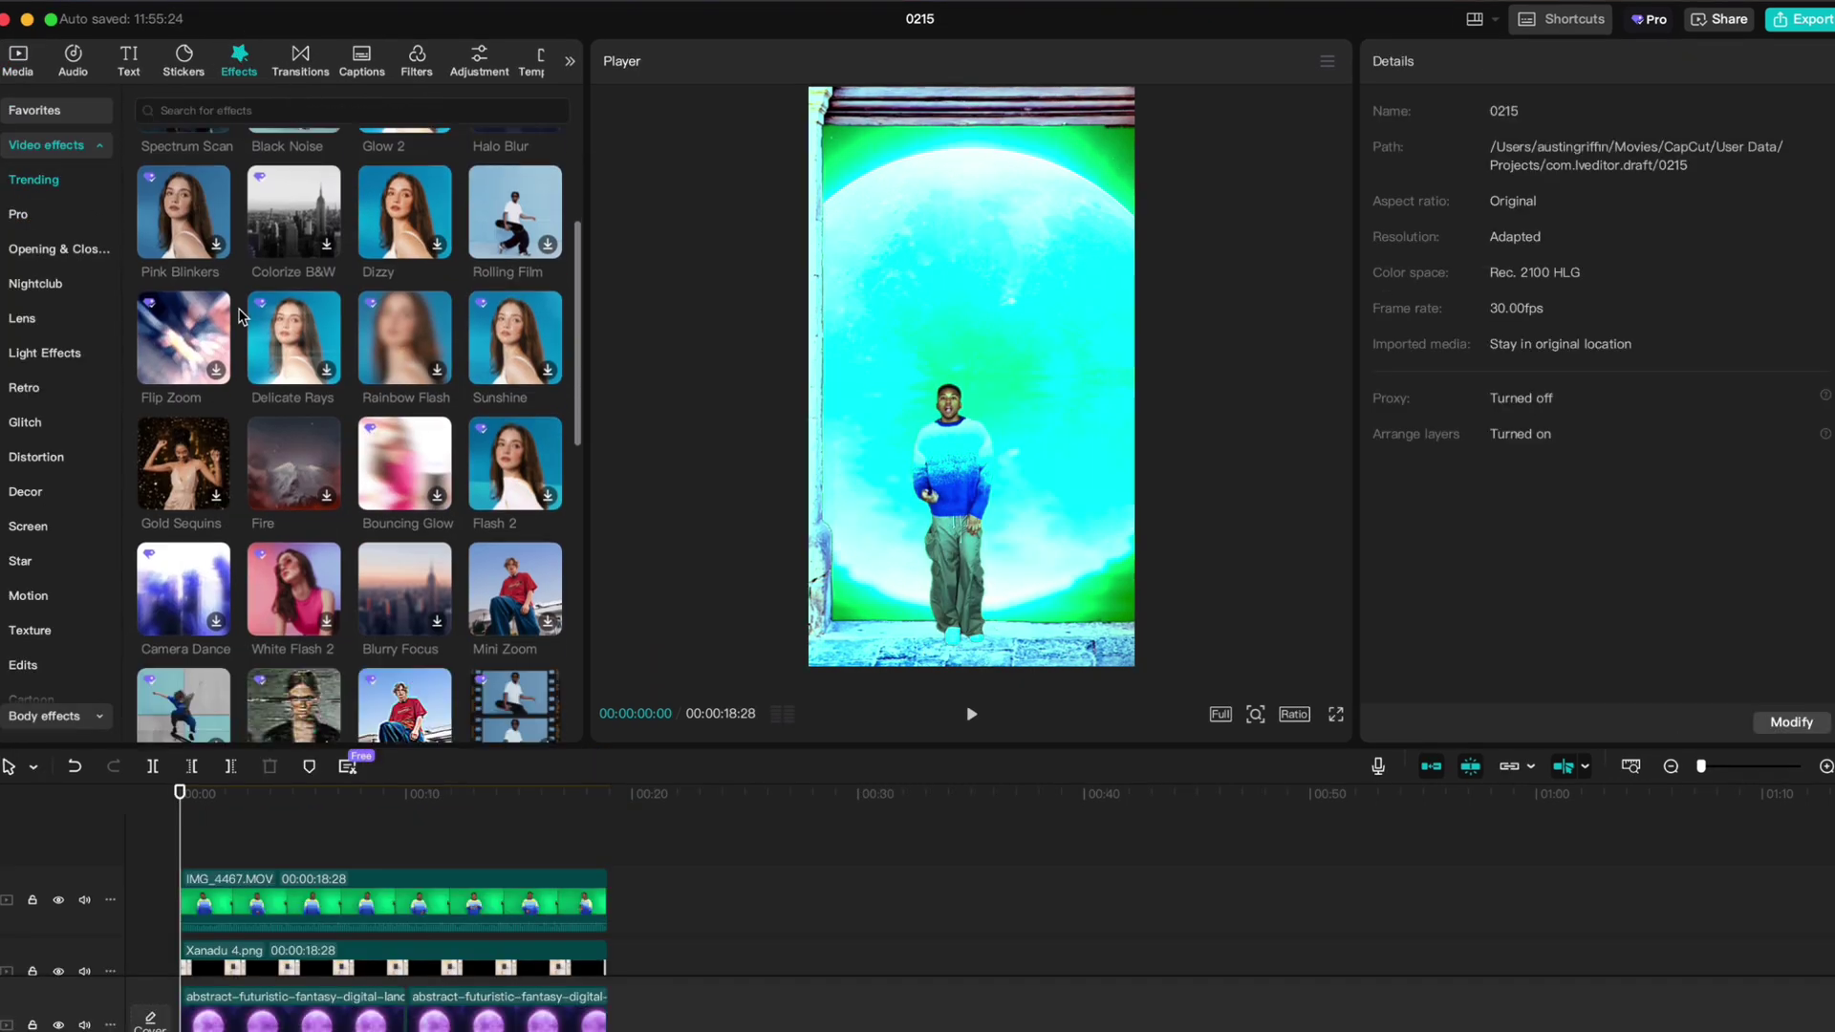
pyautogui.scroll(-10, 240, 316)
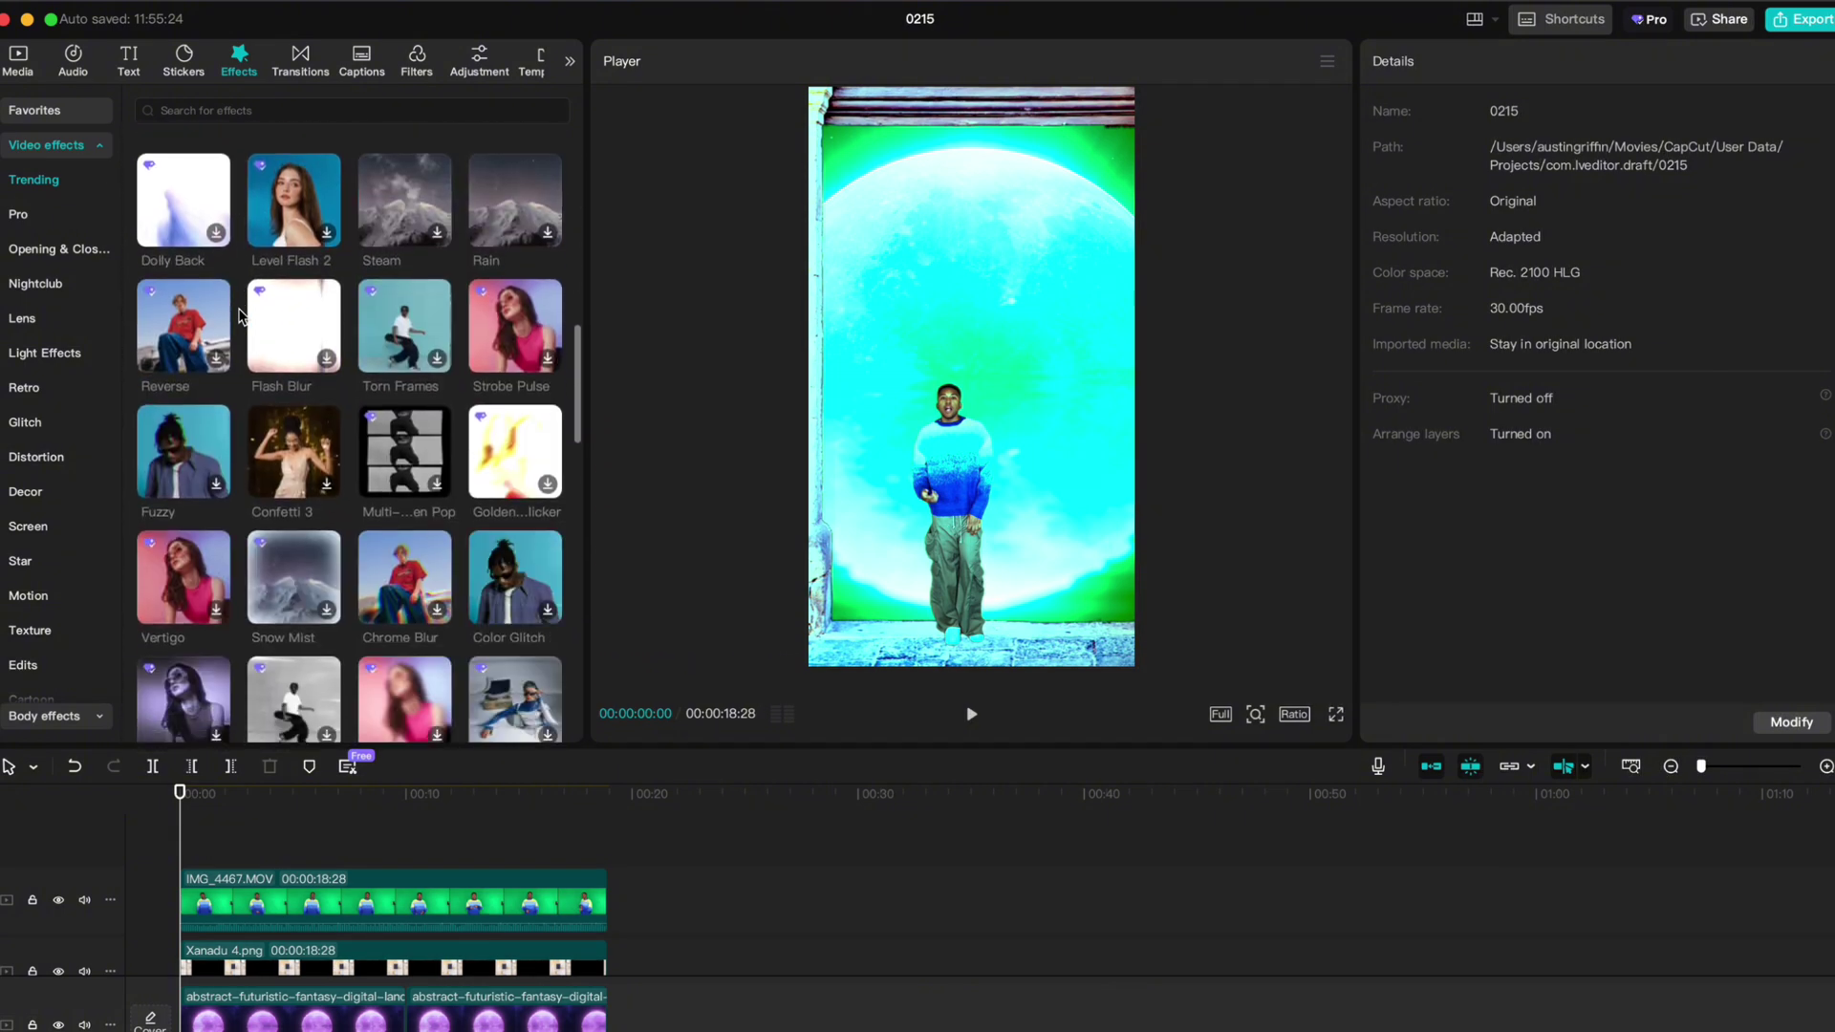
pyautogui.scroll(-5, 241, 317)
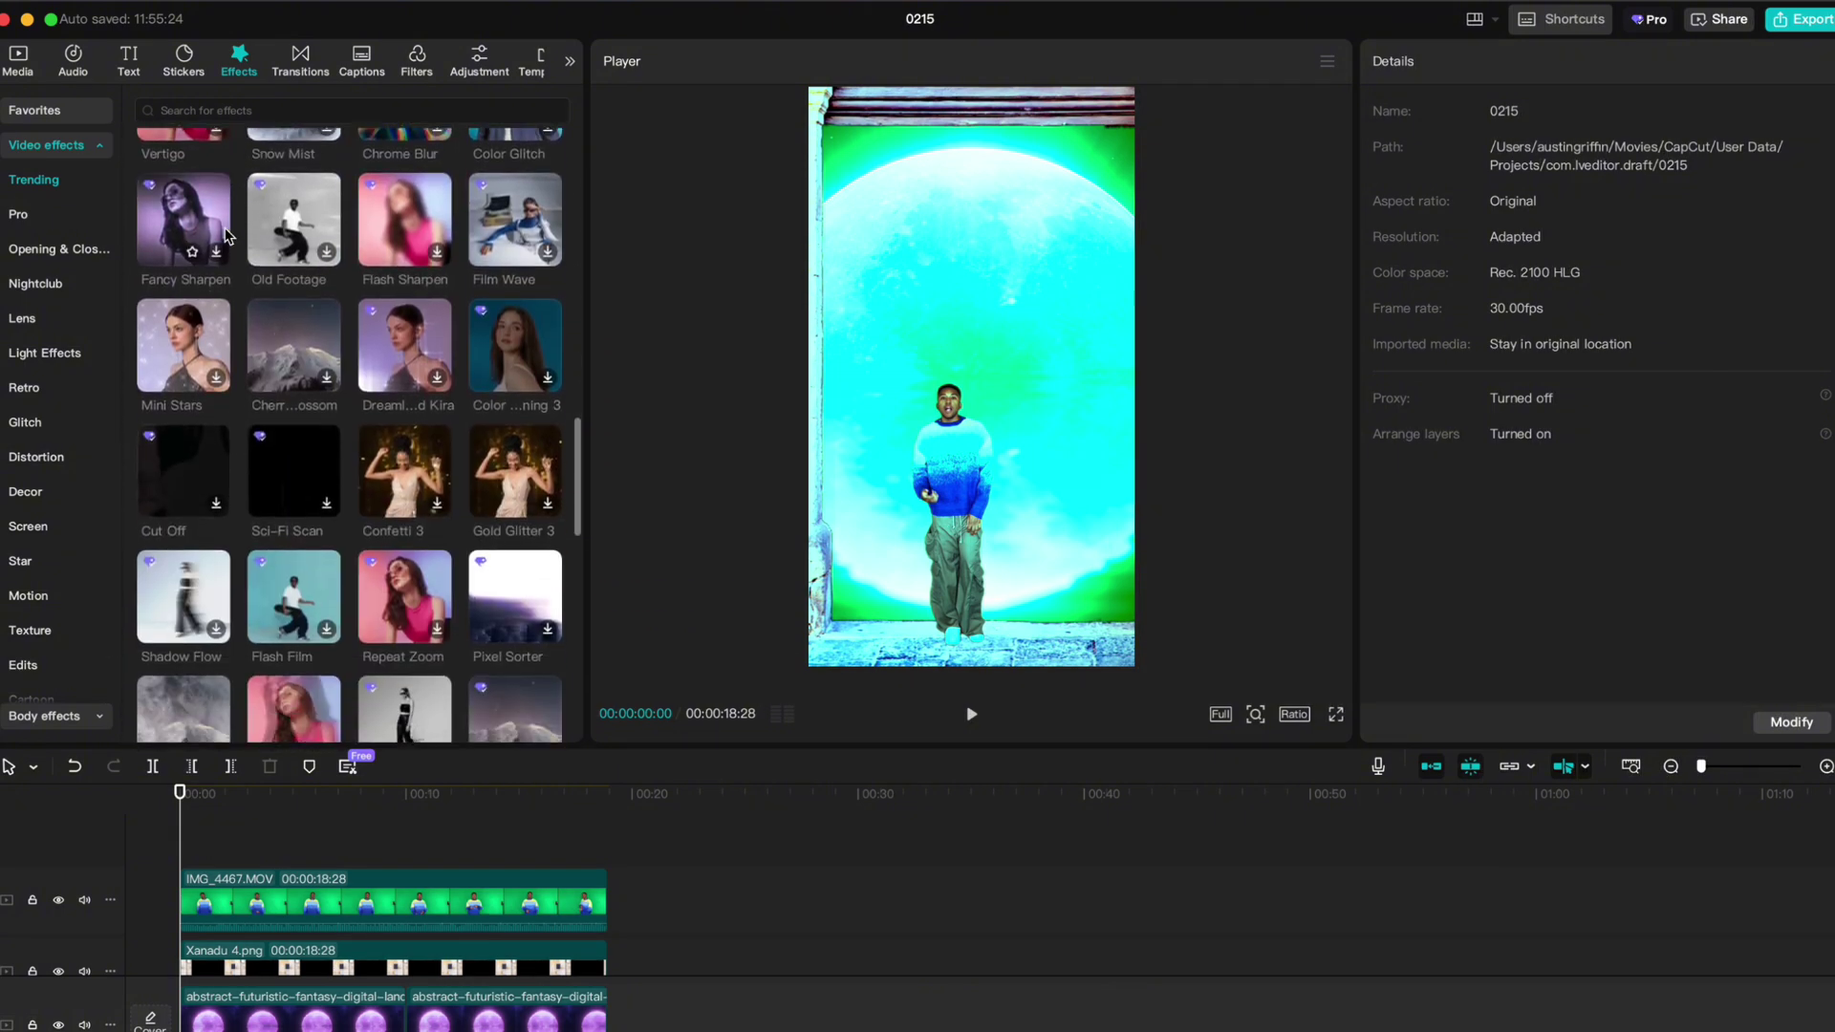
pyautogui.click(23, 214)
pyautogui.click(38, 285)
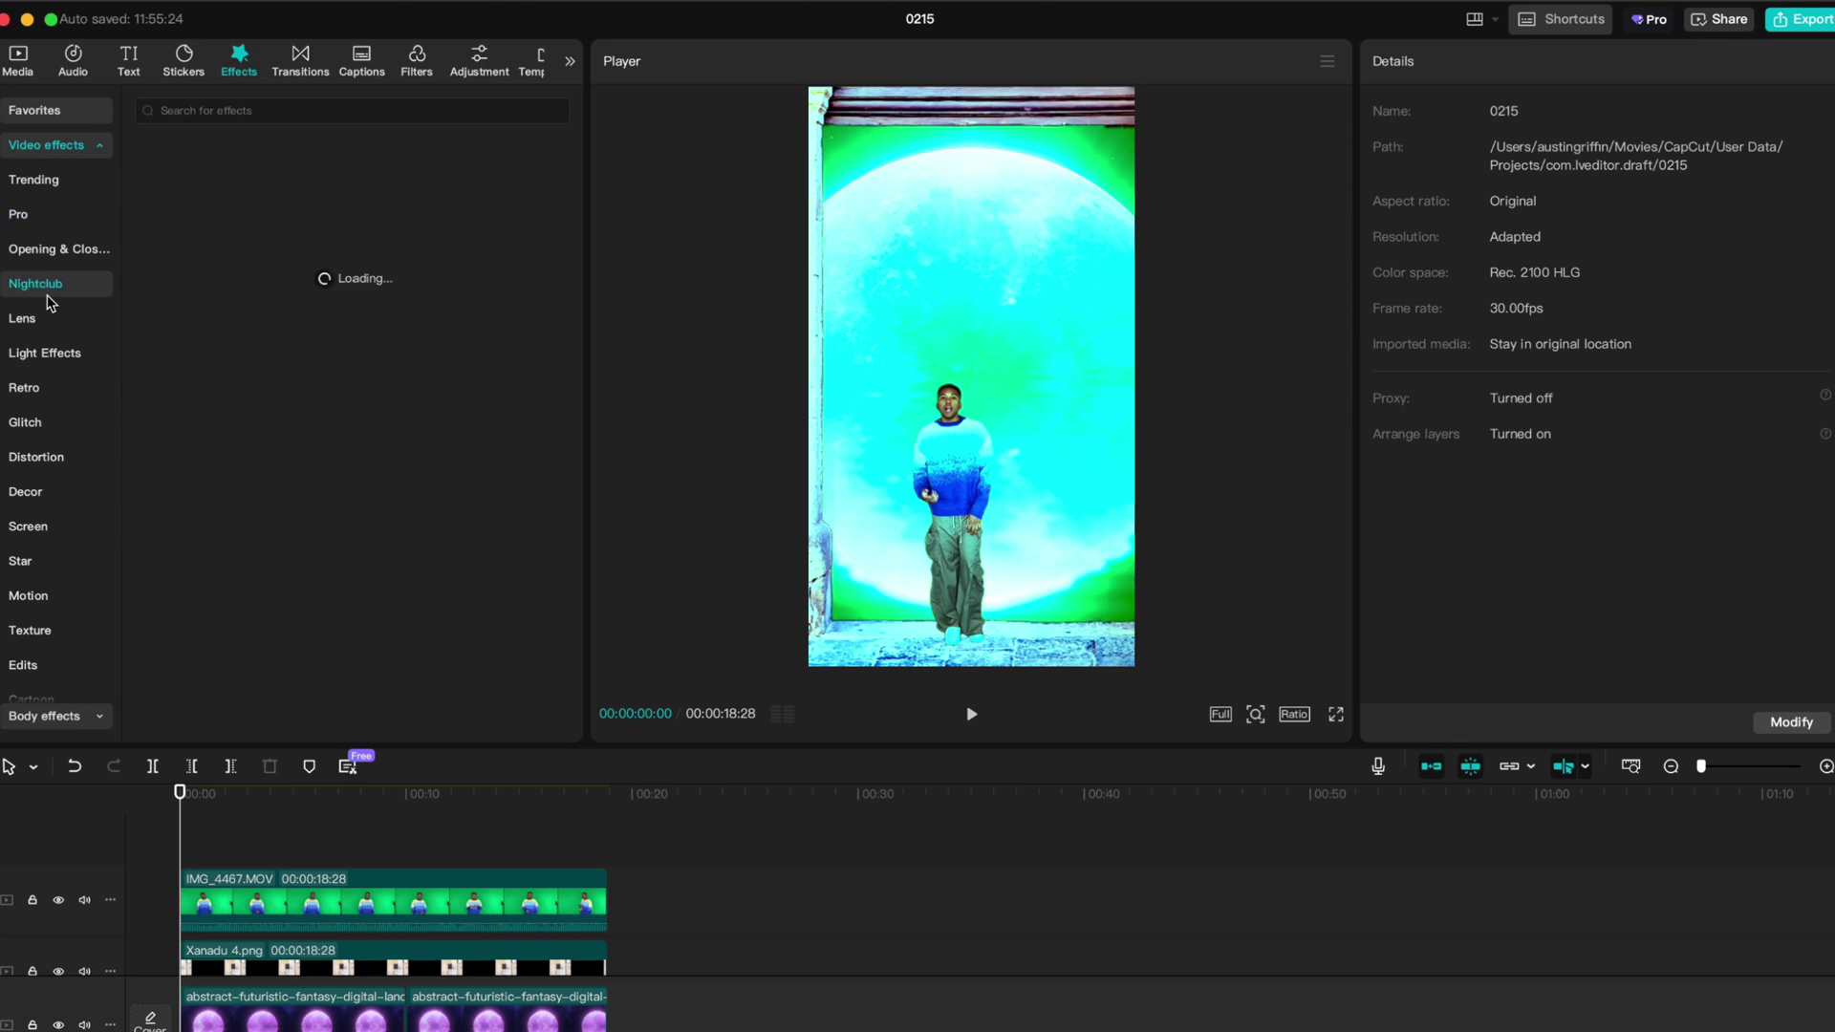
pyautogui.click(42, 317)
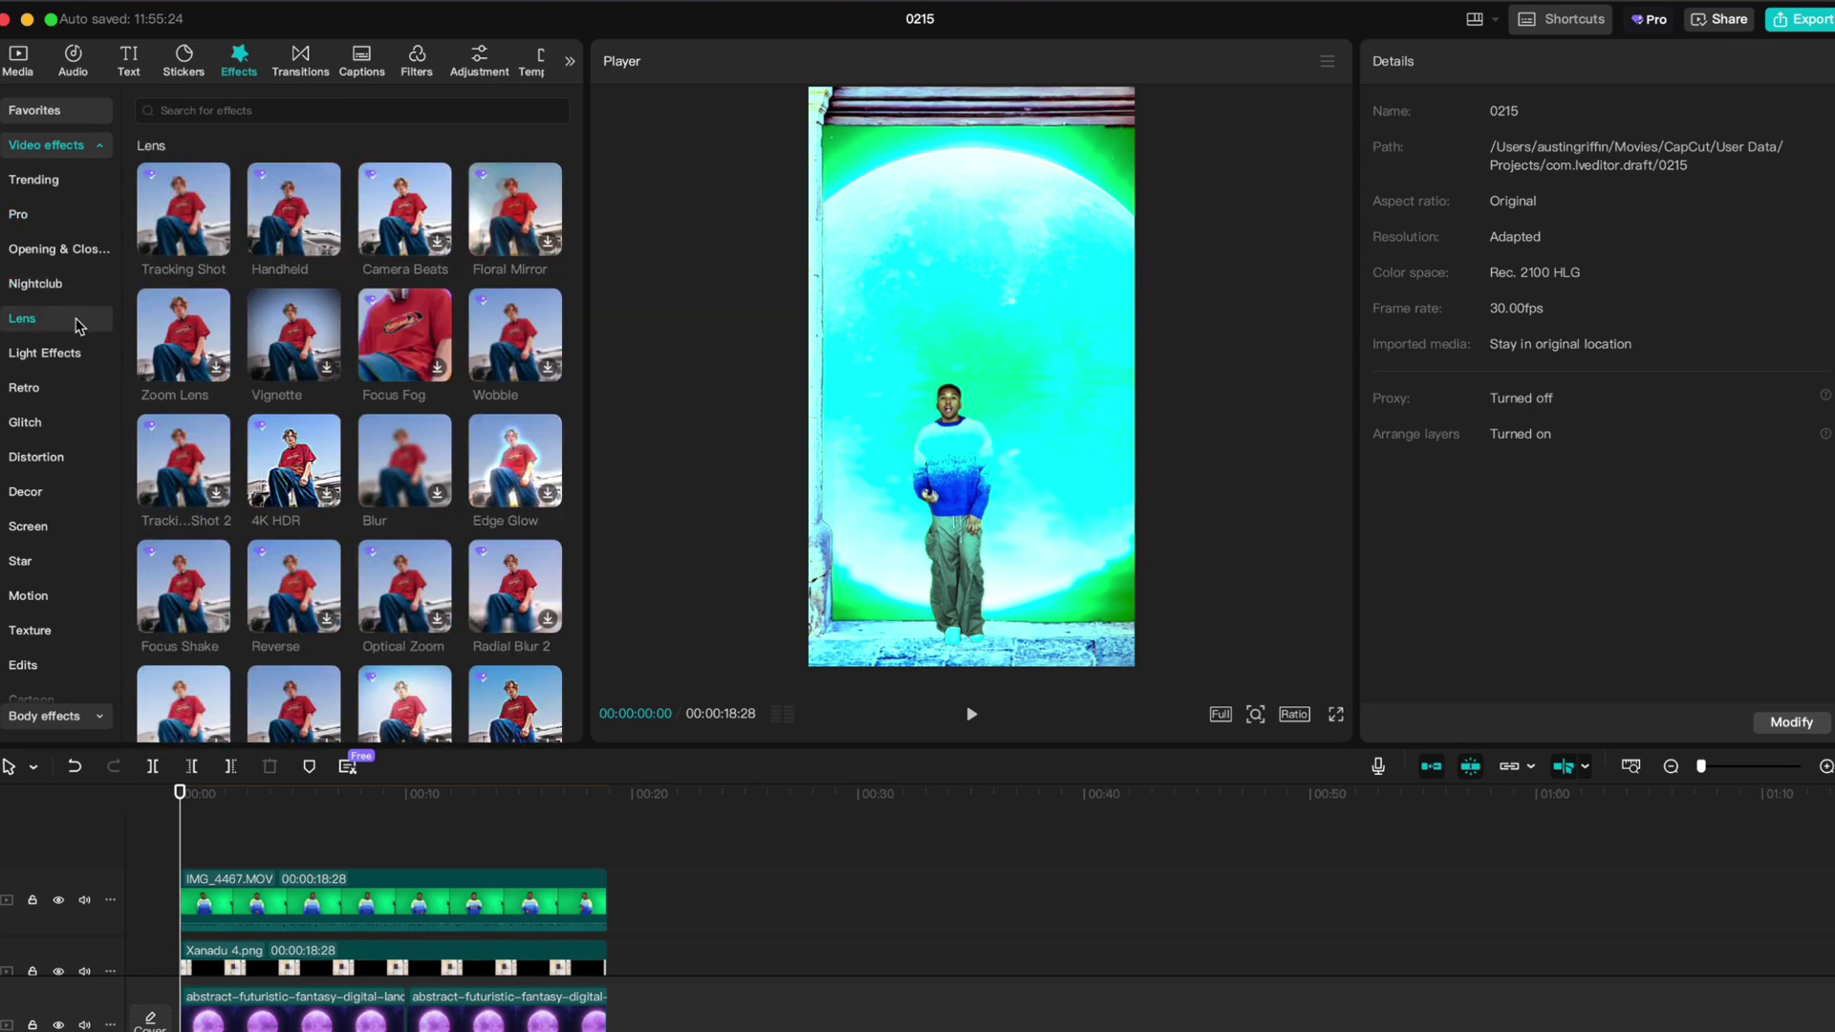
pyautogui.scroll(-3, 399, 459)
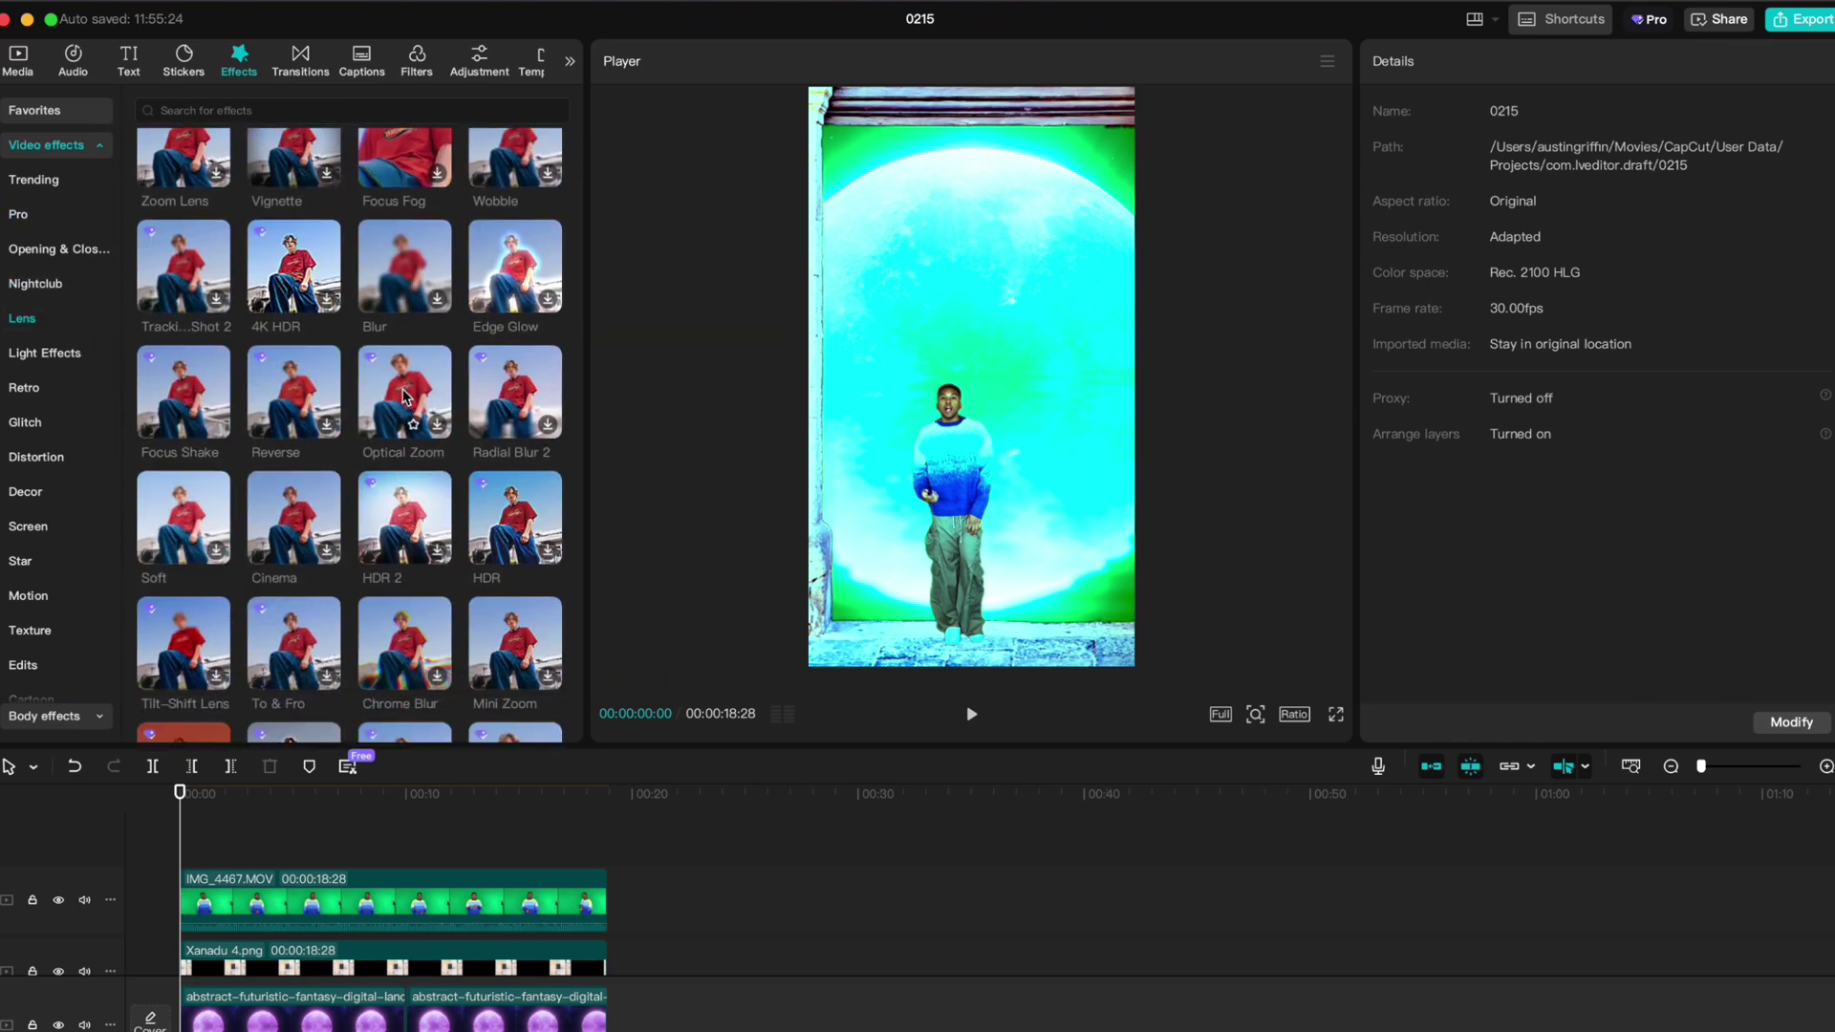
pyautogui.scroll(-3, 462, 545)
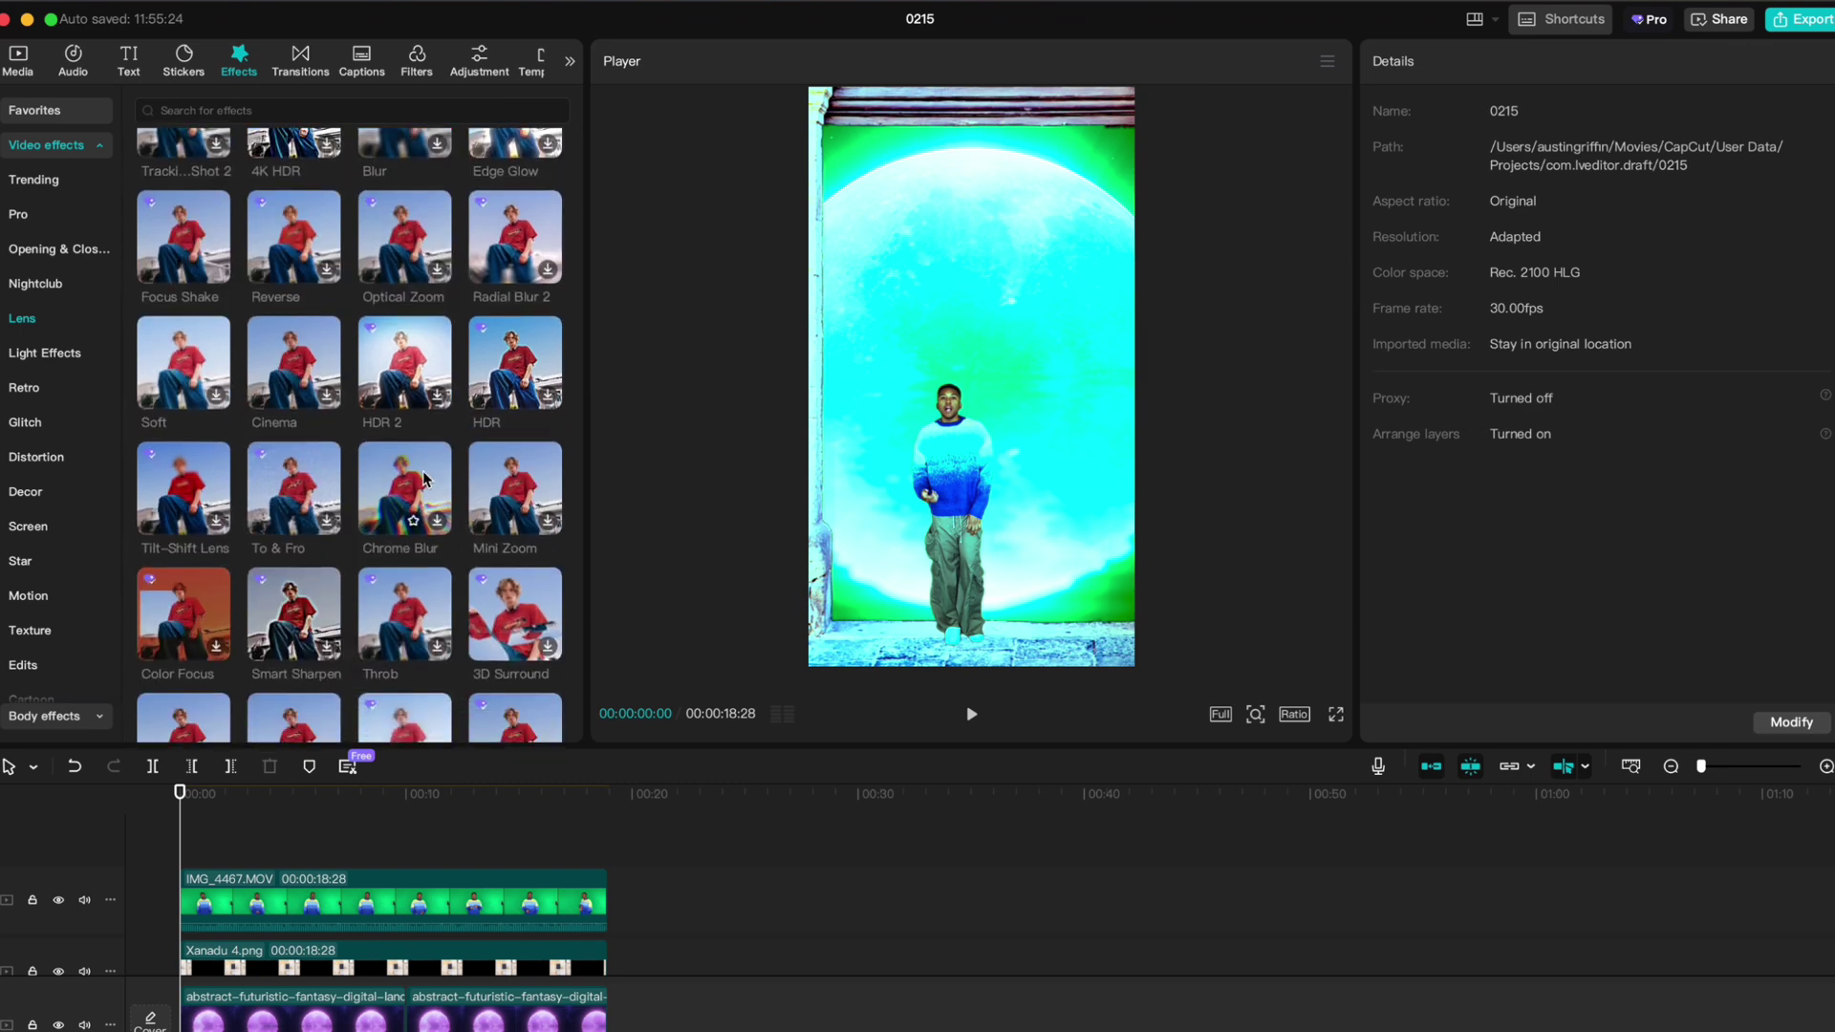
# Step: Try a Lens effect at the start of the timeline above the performer clip, play it back and delete it
pyautogui.moveTo(465, 657); pyautogui.dragTo(192, 878)
pyautogui.press('space')
pyautogui.click(220, 813)
pyautogui.press('space')
pyautogui.press('Delete')
# Step: Add the Tracking Shot lens effect above the performer clip so that it spans the full 00:00:18:28
pyautogui.scroll(2, 309, 600)
pyautogui.scroll(3, 309, 599)
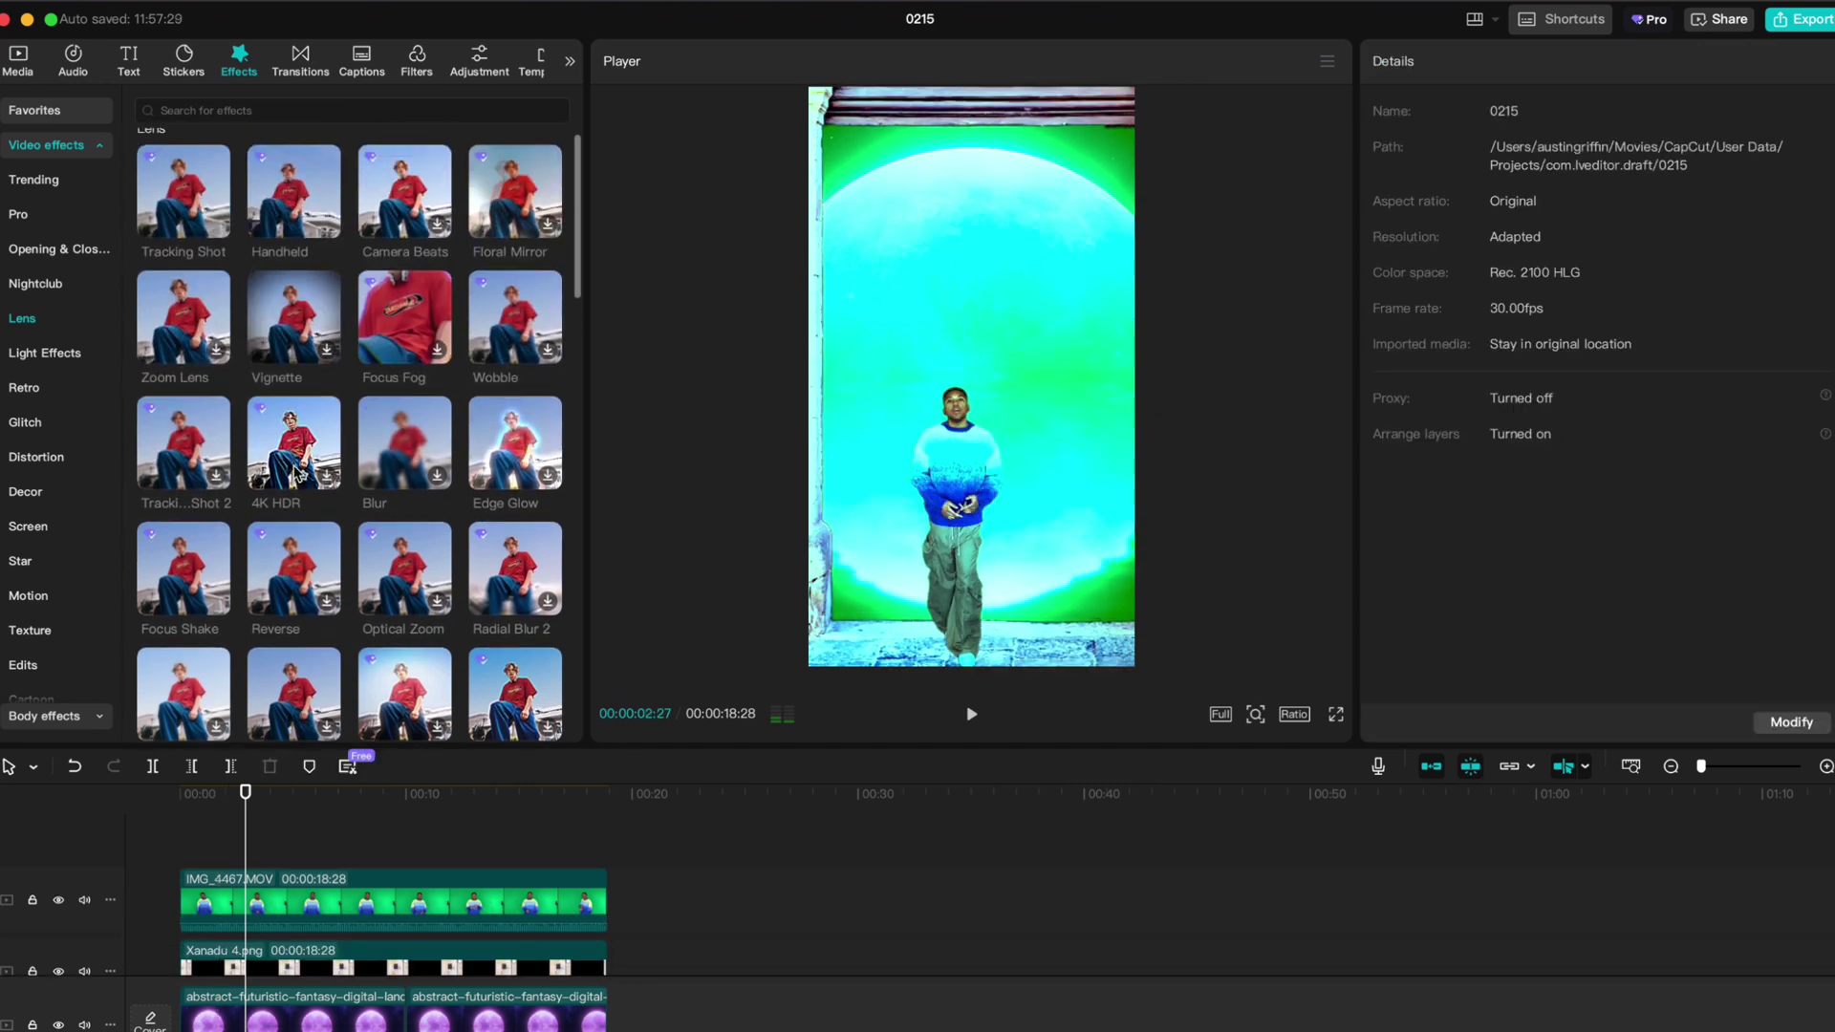
pyautogui.moveTo(184, 210); pyautogui.dragTo(609, 880)
pyautogui.moveTo(245, 795); pyautogui.dragTo(161, 792)
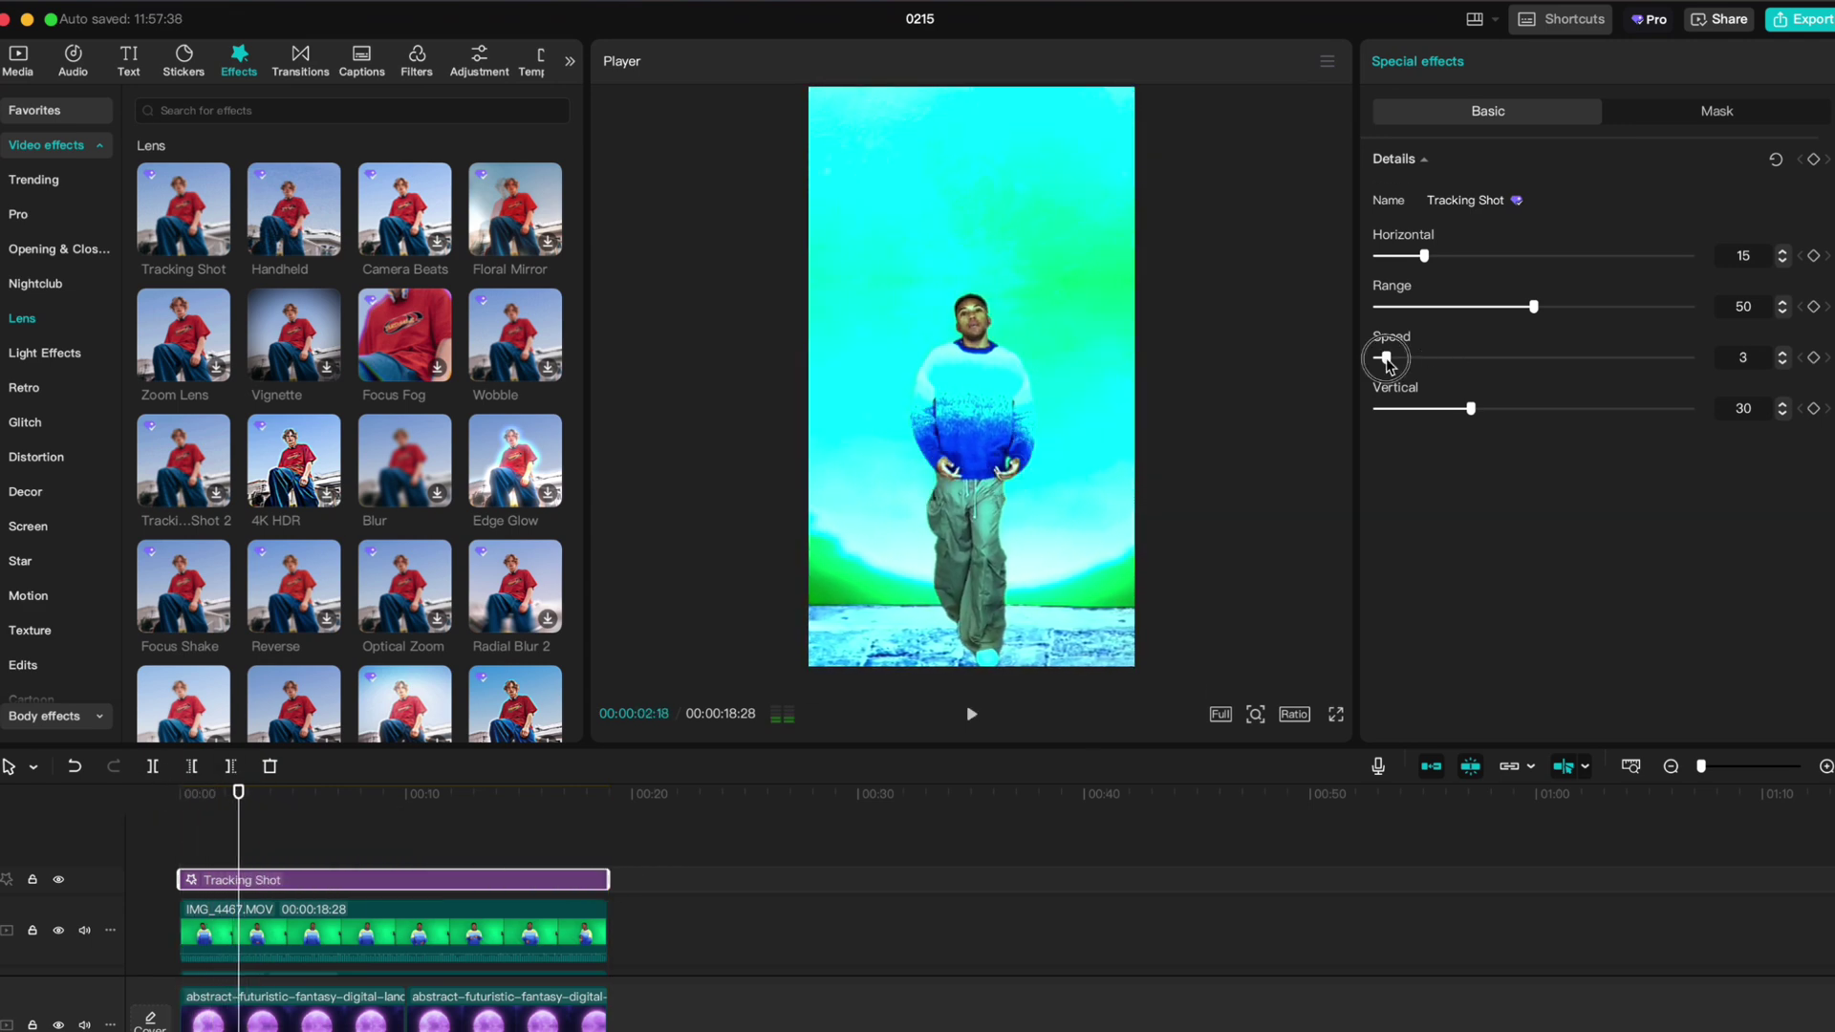
# Step: Preview the Tracking Shot effect with range 13 and speed 3, and change it to range 55 and speed 34
pyautogui.moveTo(1480, 307); pyautogui.dragTo(1418, 307)
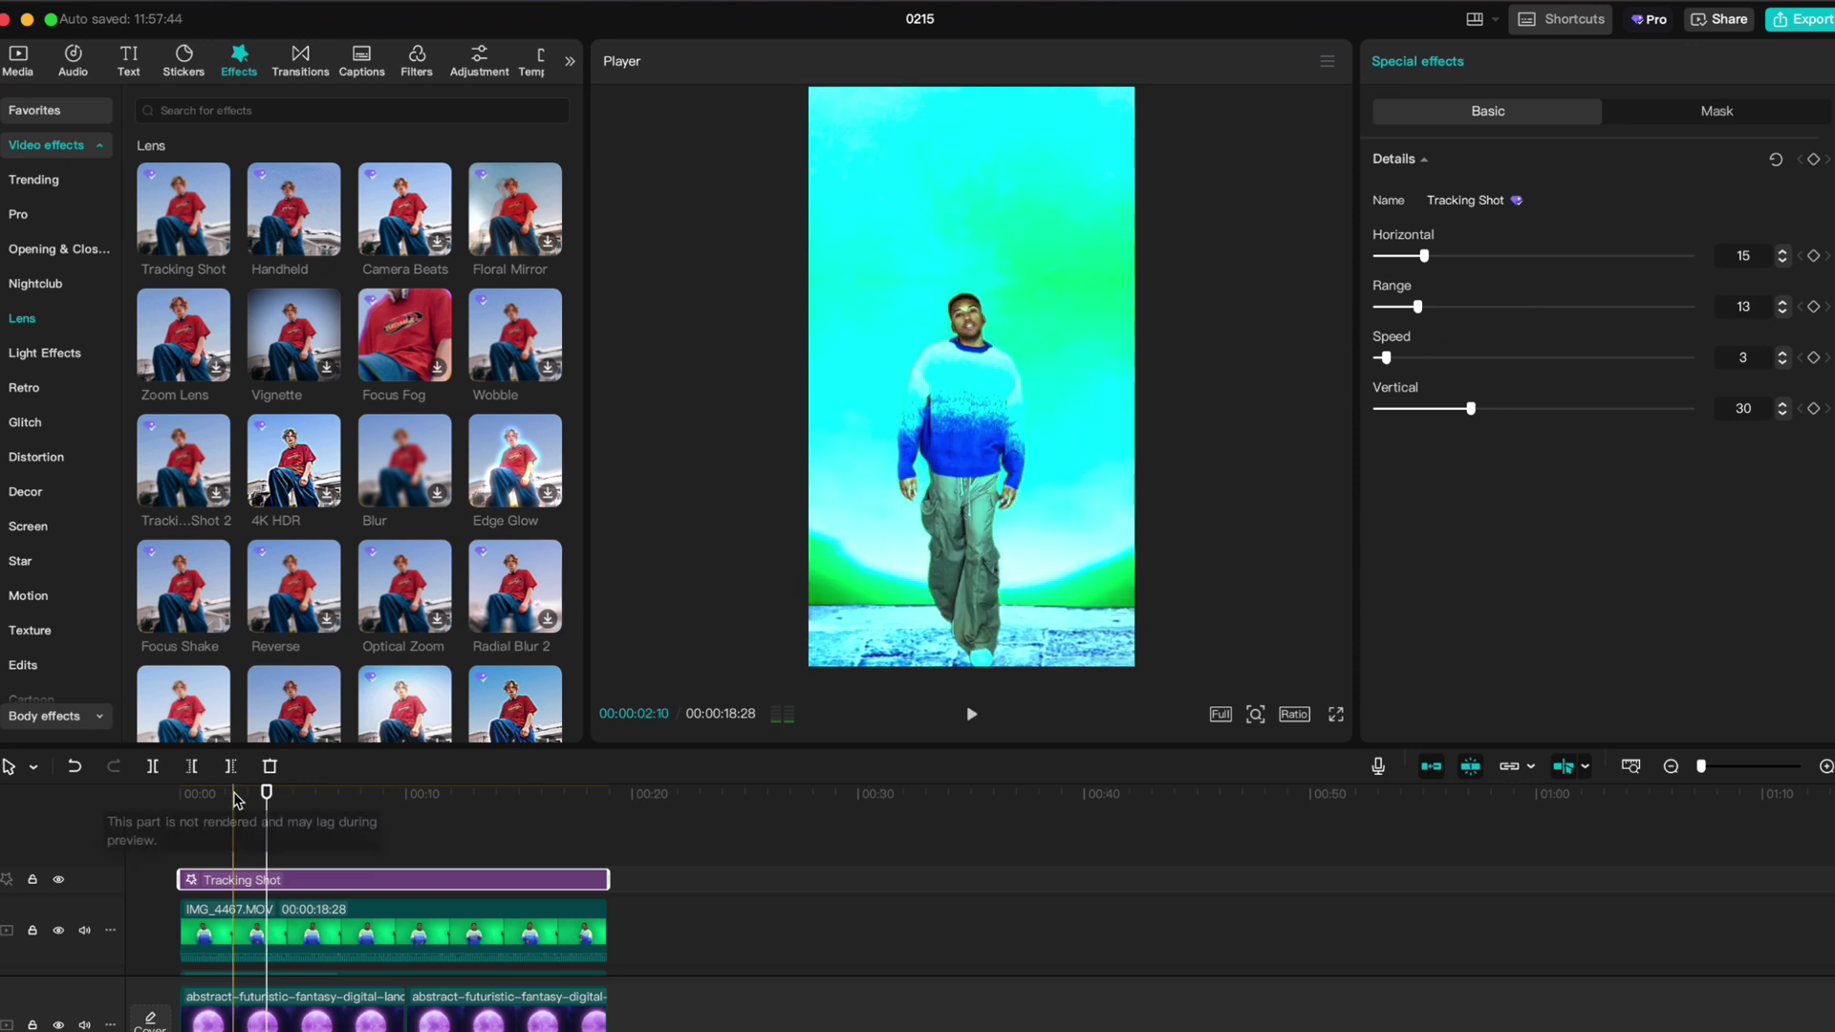
pyautogui.moveTo(268, 793); pyautogui.dragTo(86, 791)
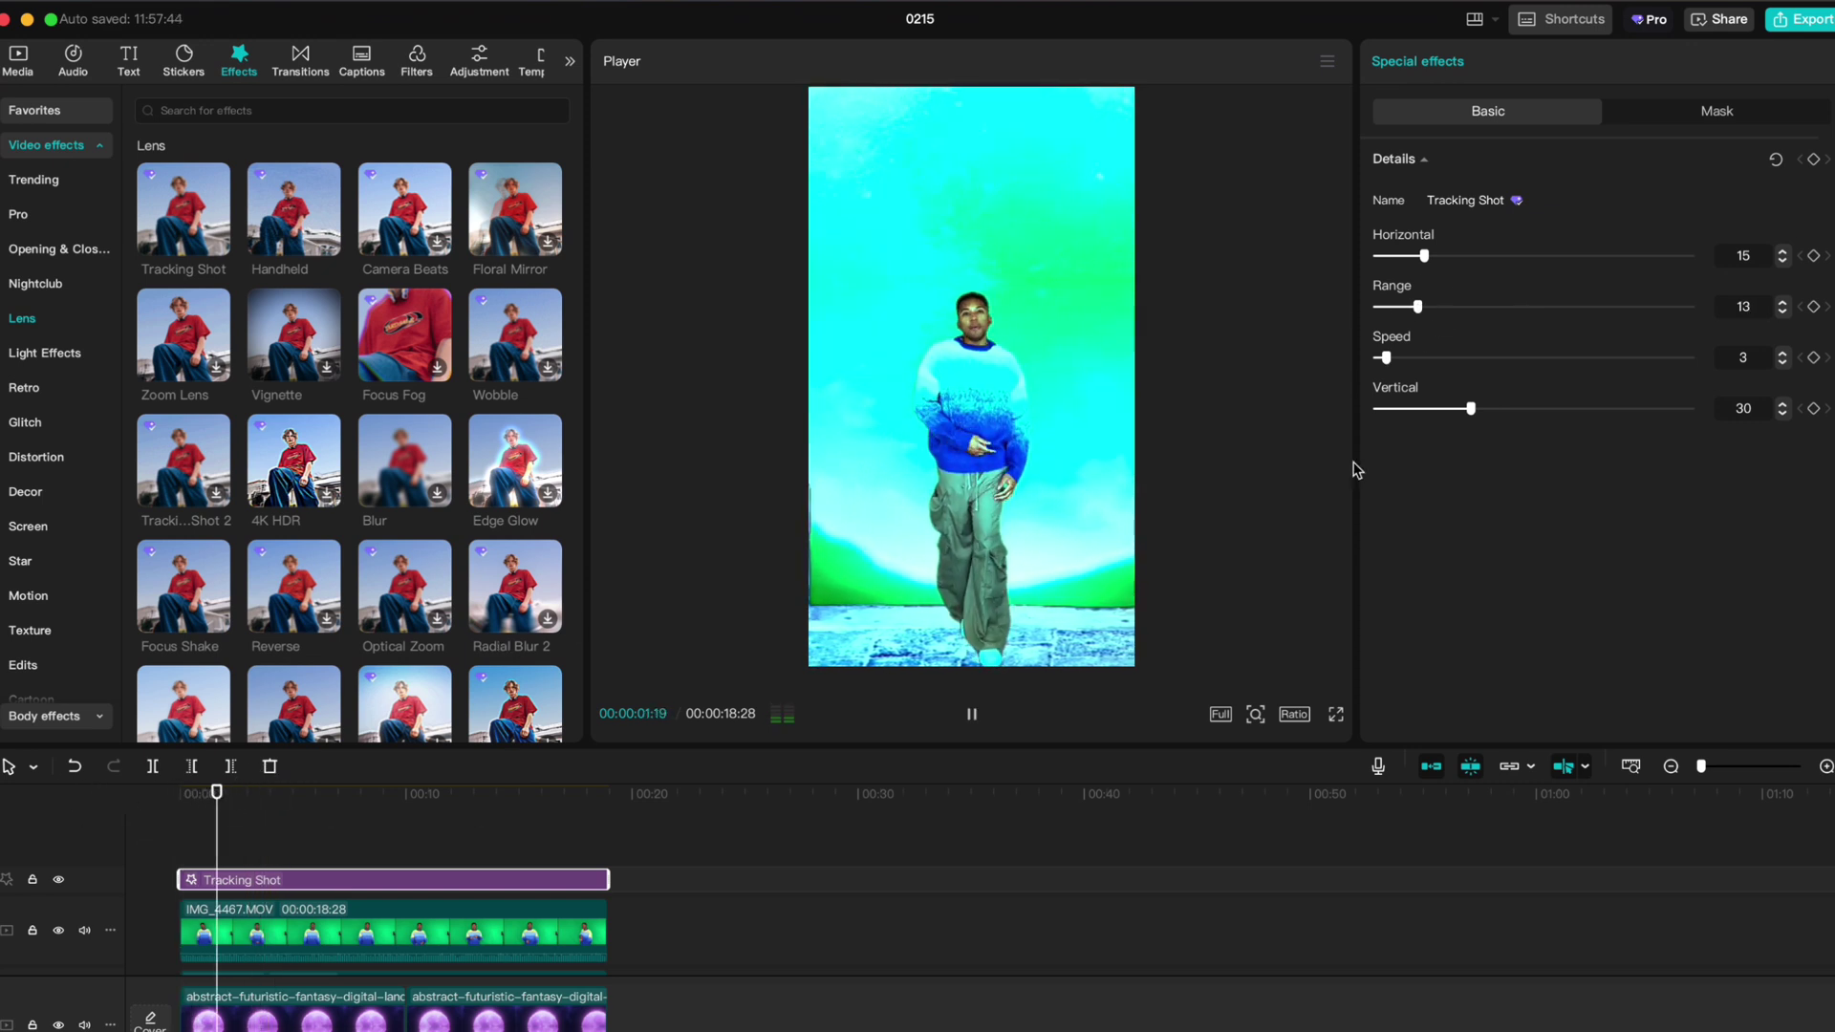
pyautogui.click(1550, 307)
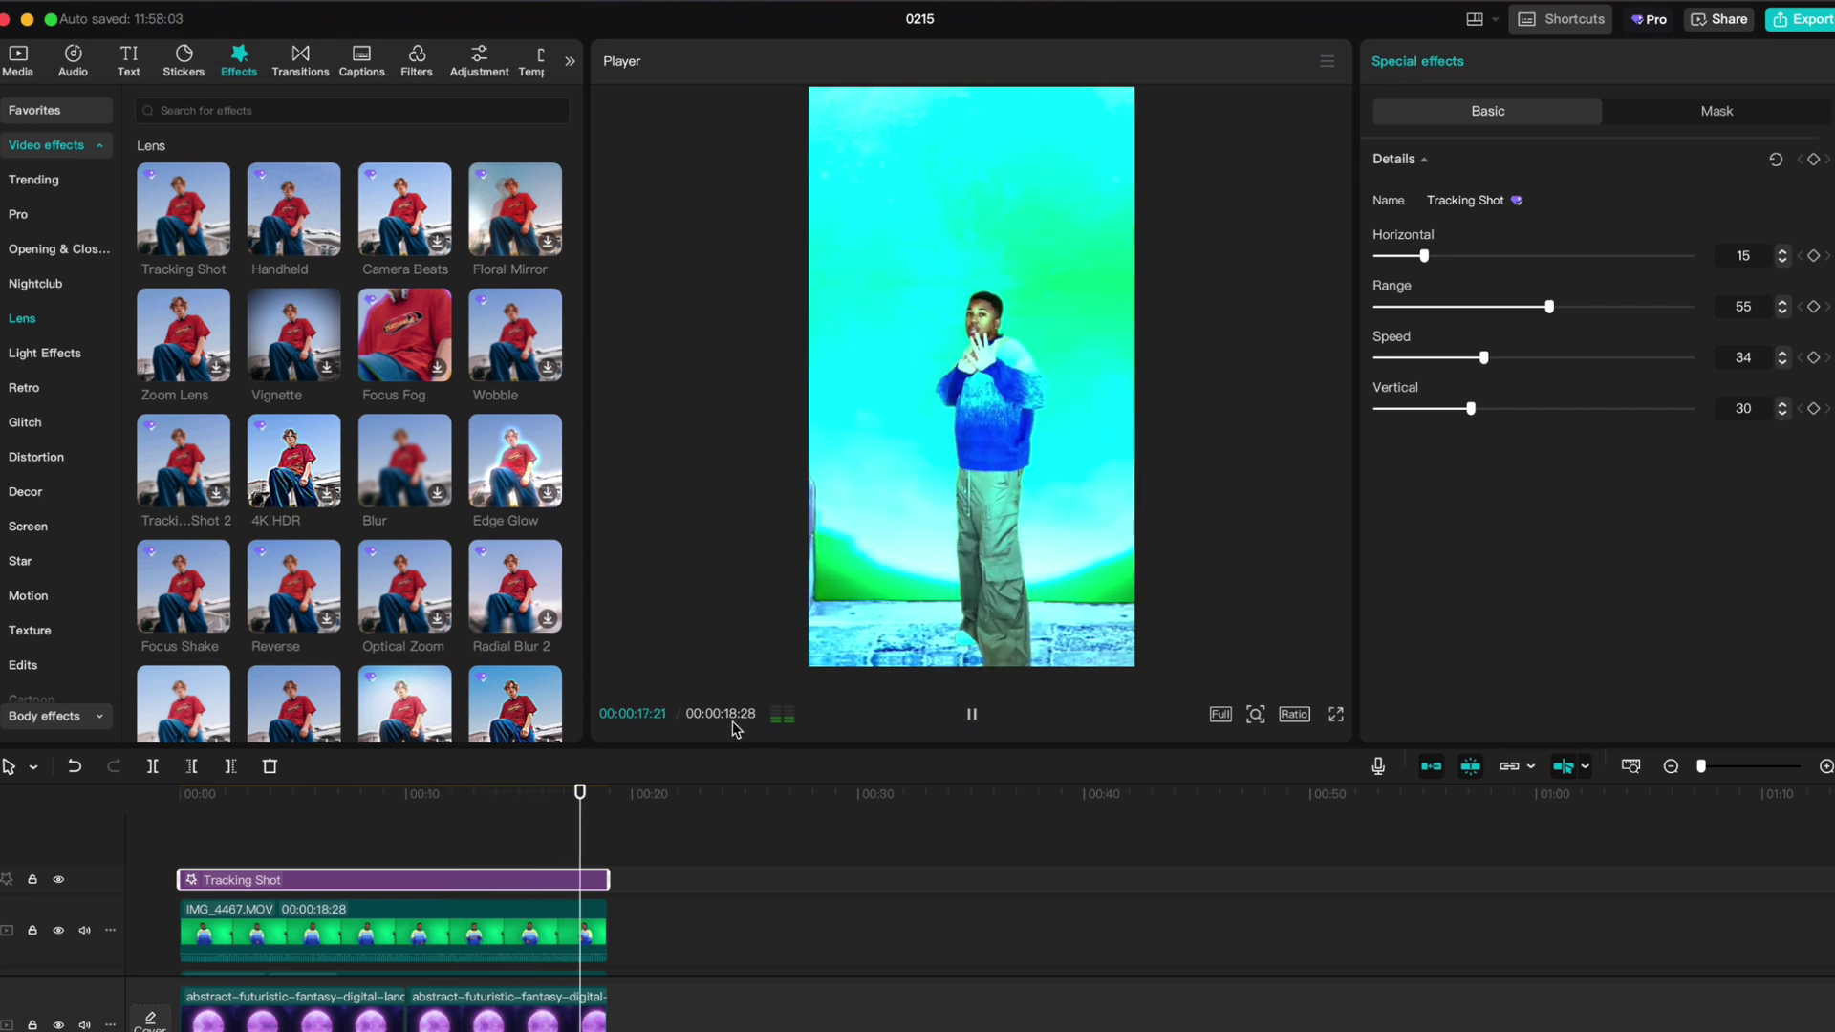
# Step: Move the performer clip lower in the frame, centred in front of the moon
pyautogui.click(886, 543)
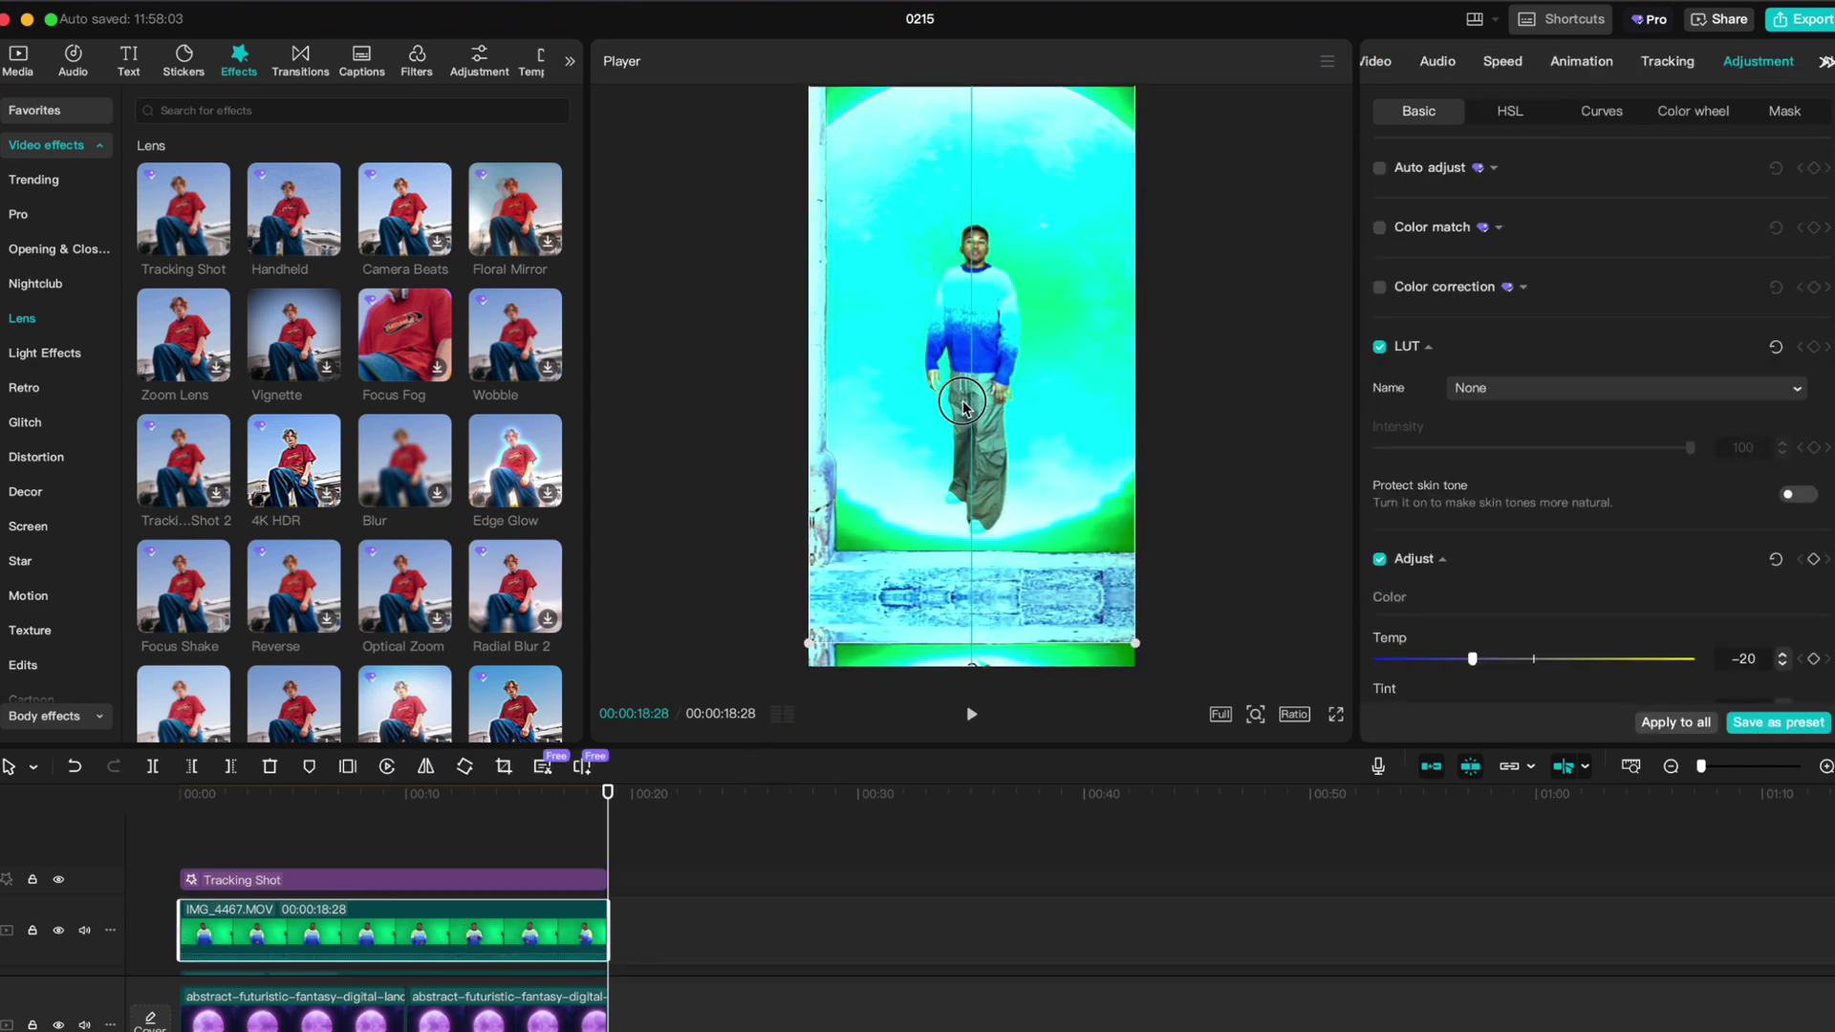
pyautogui.moveTo(963, 413); pyautogui.dragTo(959, 468)
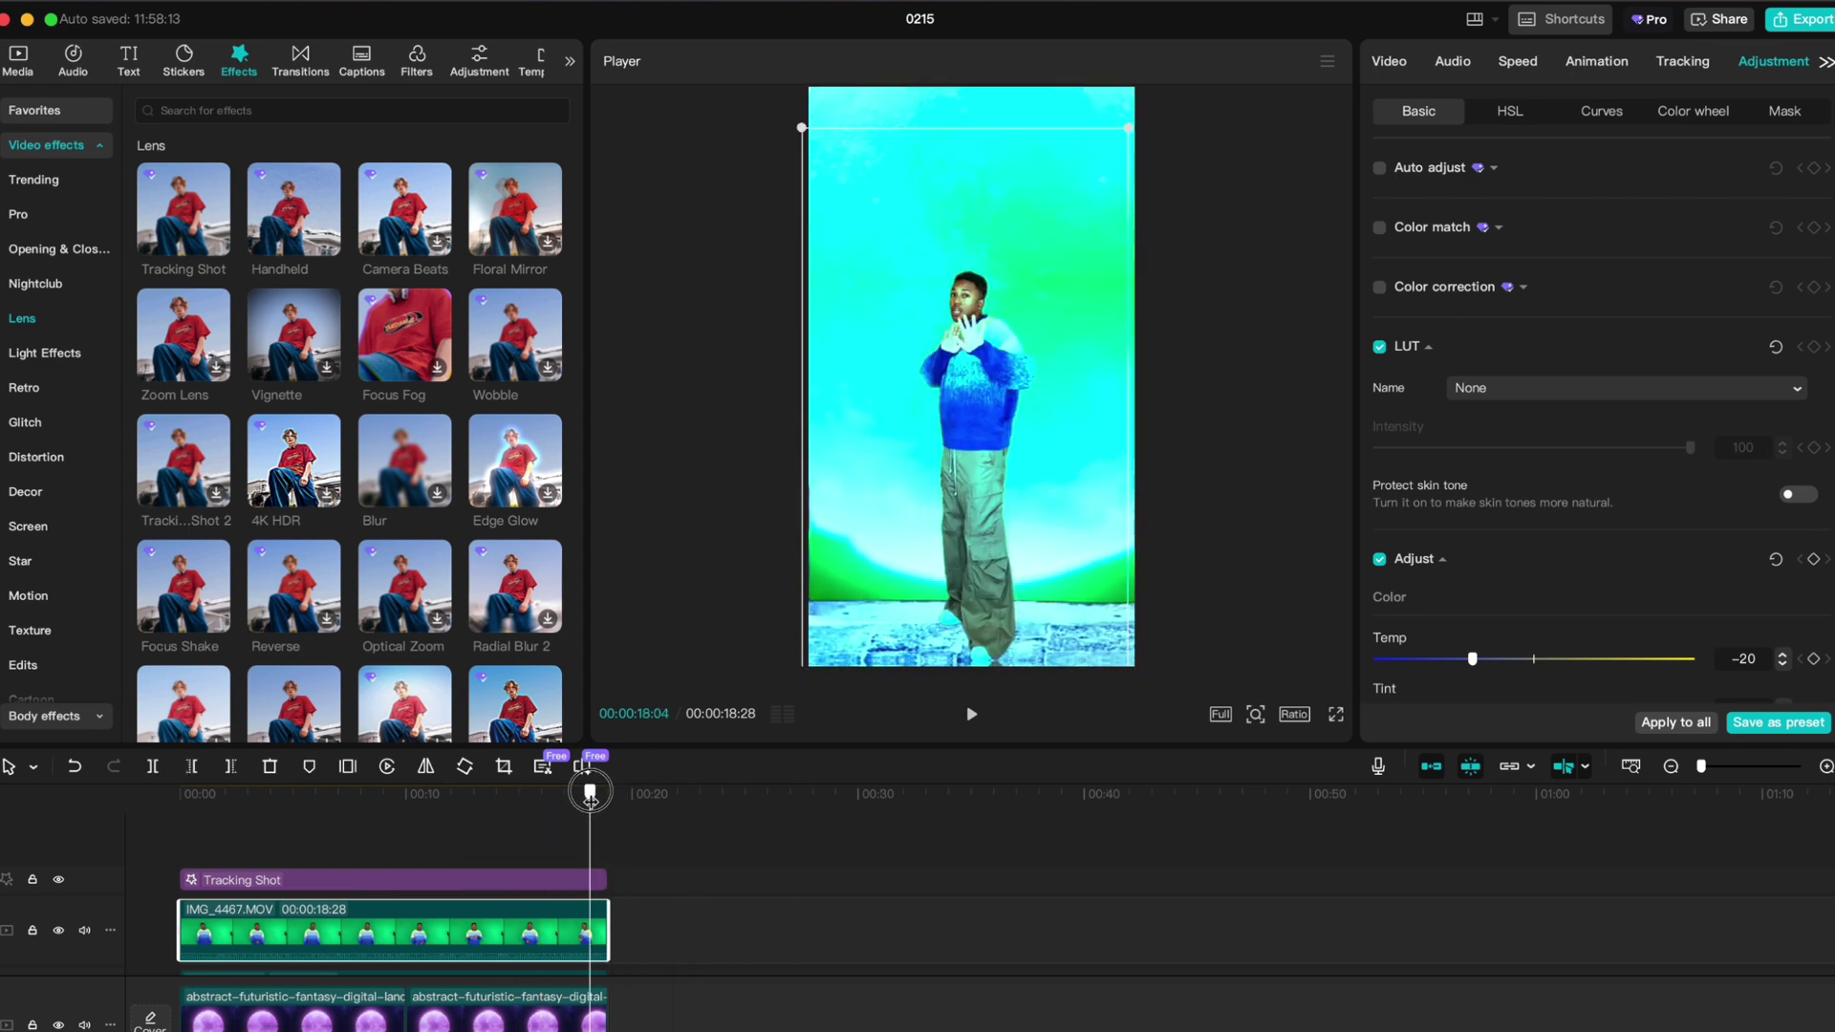
# Step: Reduce the speed of the Tracking Shot effect to about 7
pyautogui.click(535, 879)
pyautogui.moveTo(1481, 365); pyautogui.dragTo(1403, 368)
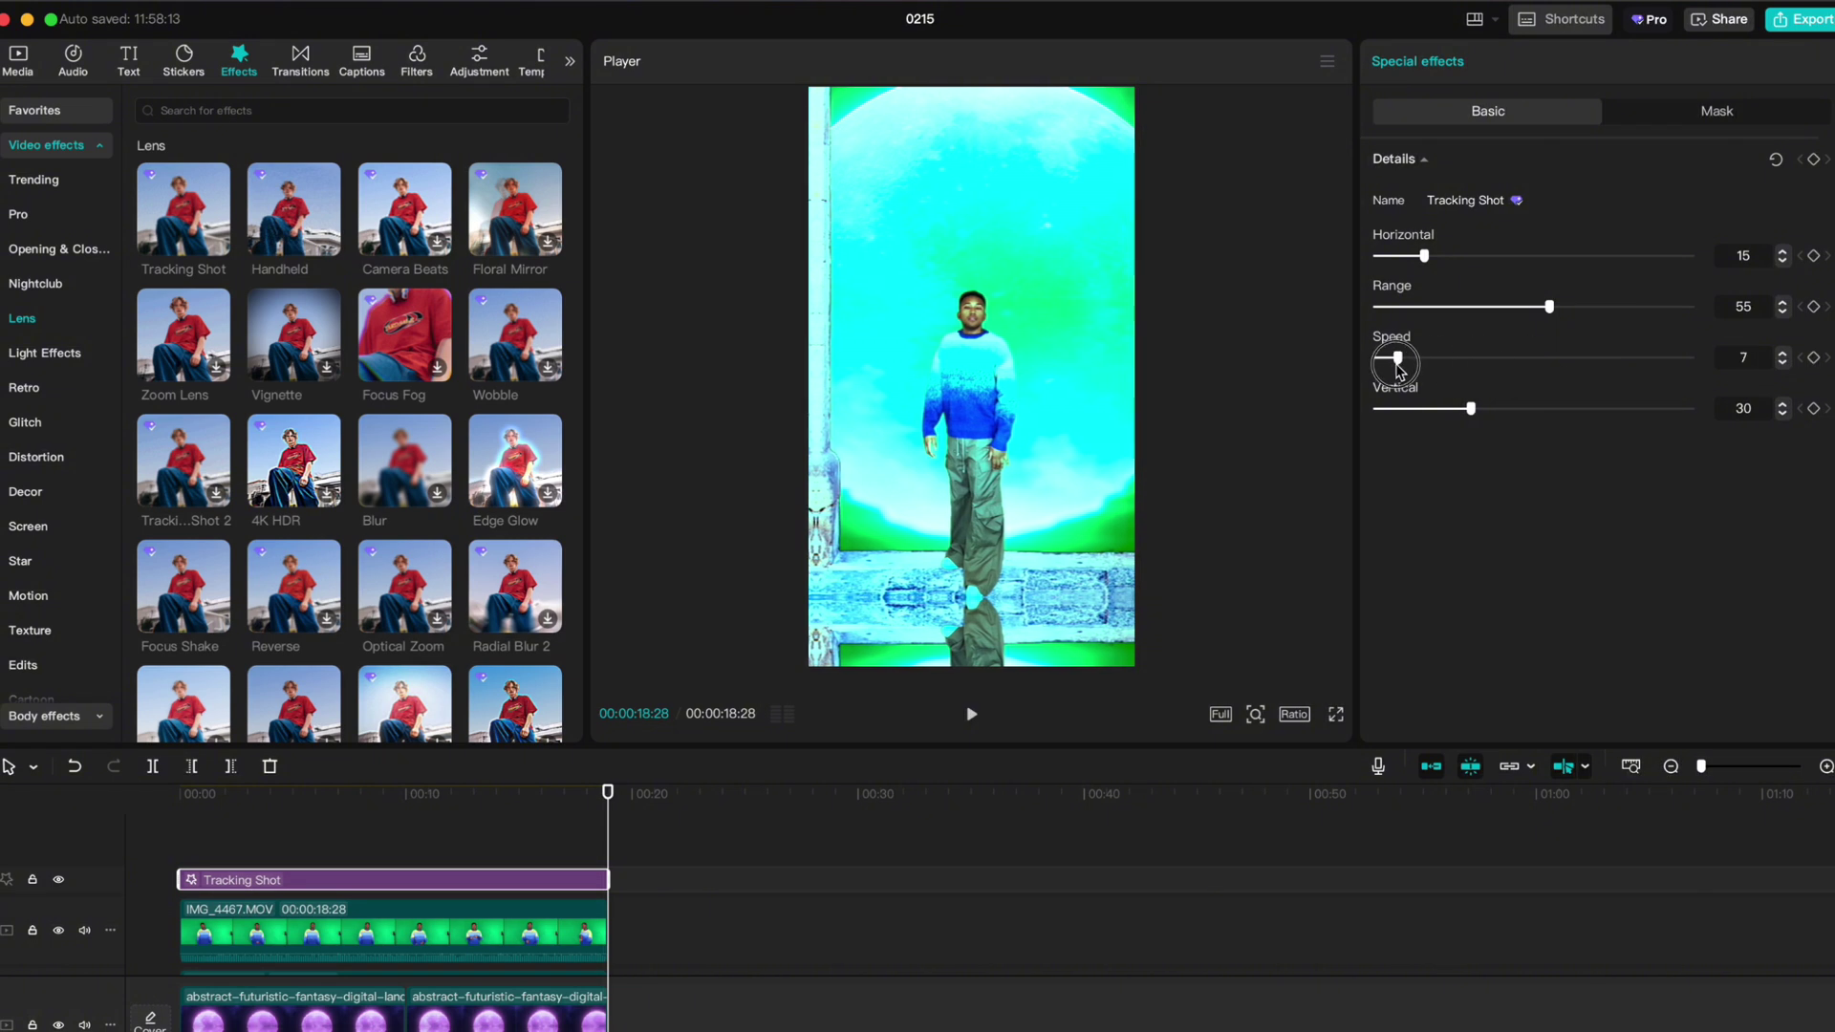